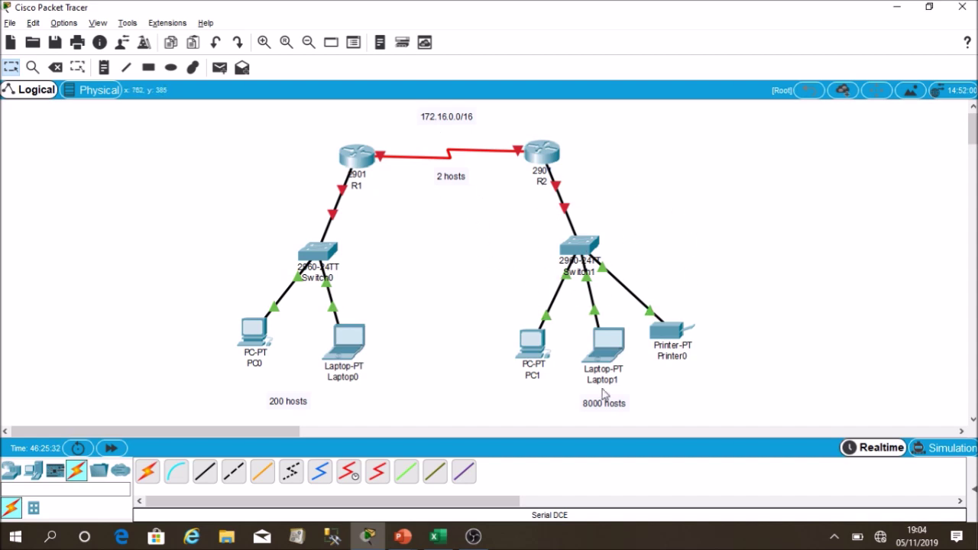
Review the slide about starting with the largest number of hosts, and switch to the Calculo SubRedes.xlsx workbook in Excel
key(alt+Tab)
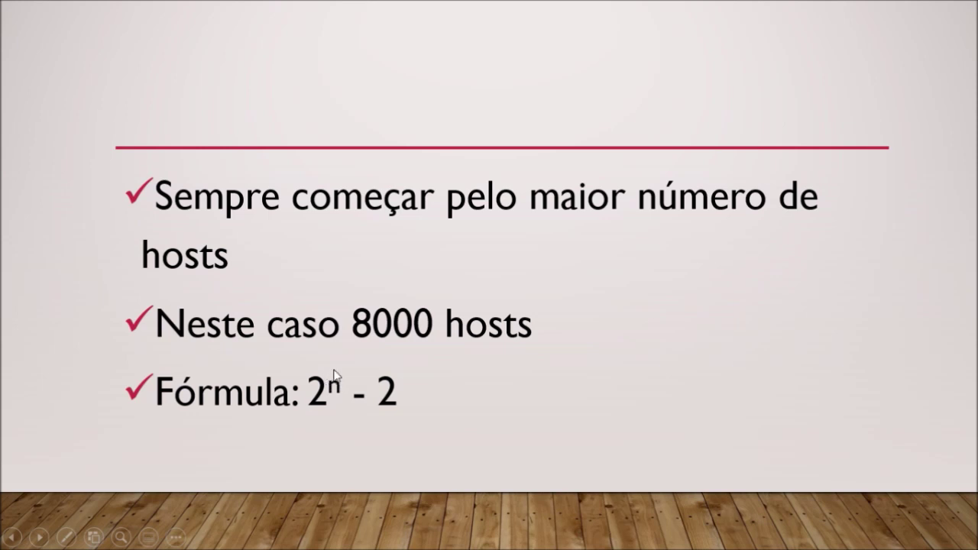
click(388, 373)
key(Left)
key(alt+Tab)
key(alt+Tab)
key(alt+Tab)
key(alt+Tab)
key(alt+Tab)
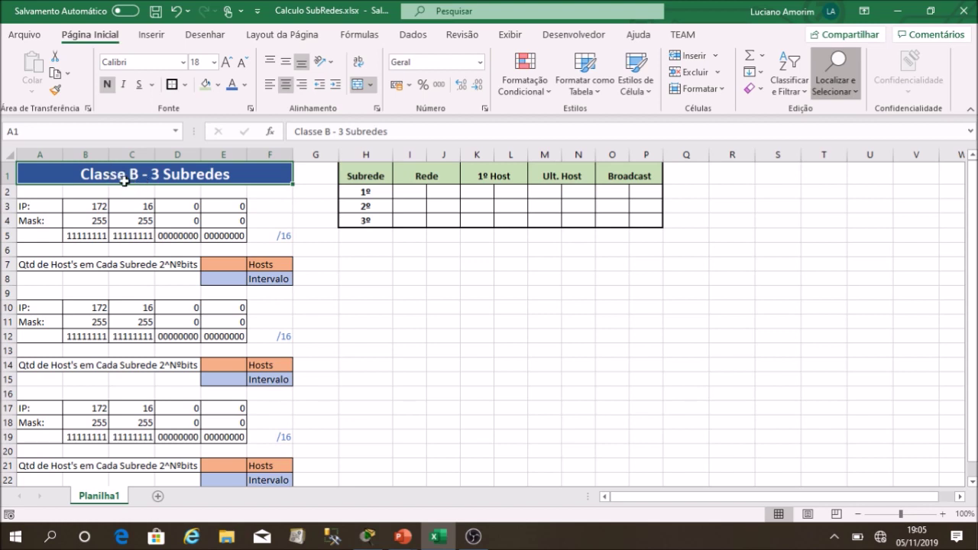
Examine the base IP row and the empty subnet results table, and recheck the host formula on the slide
drag(85, 207, 231, 208)
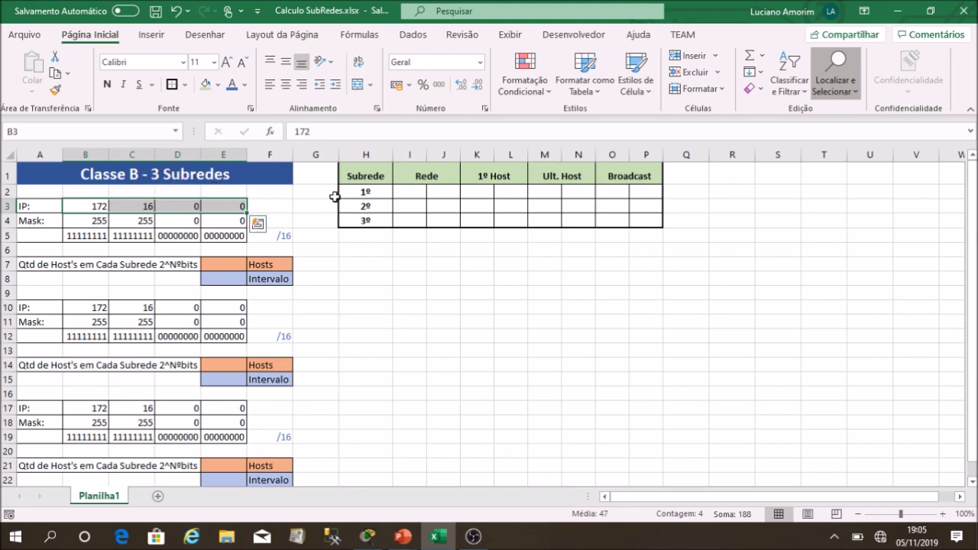
drag(390, 178, 650, 240)
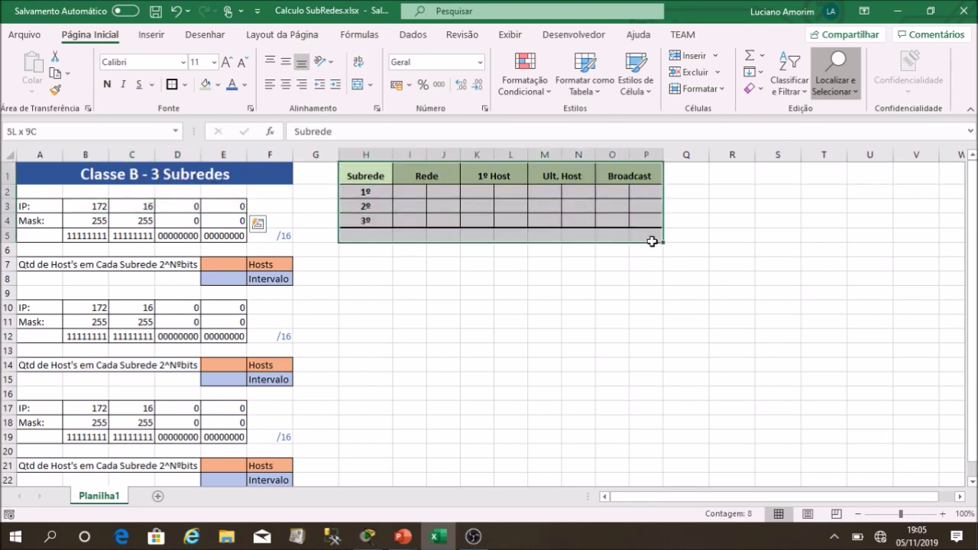
click(405, 194)
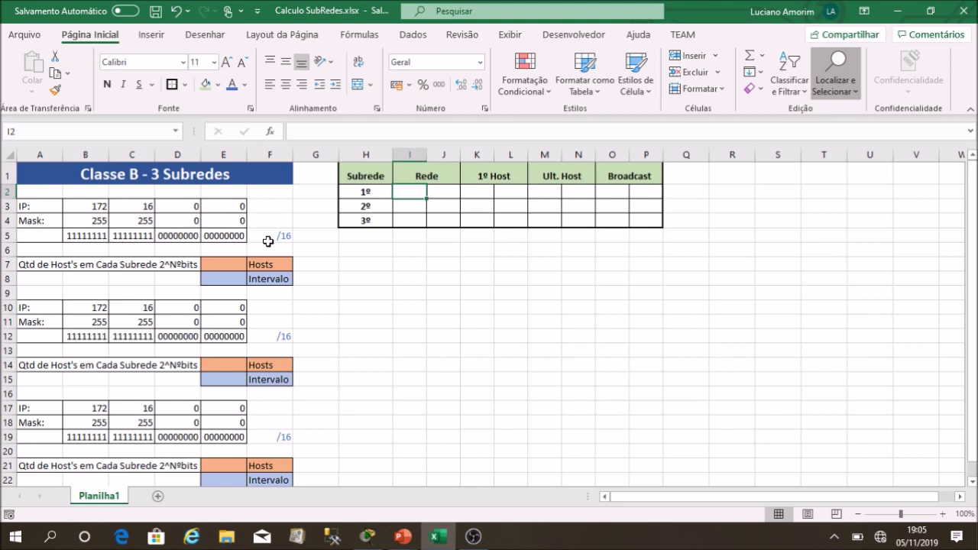
key(alt+Tab)
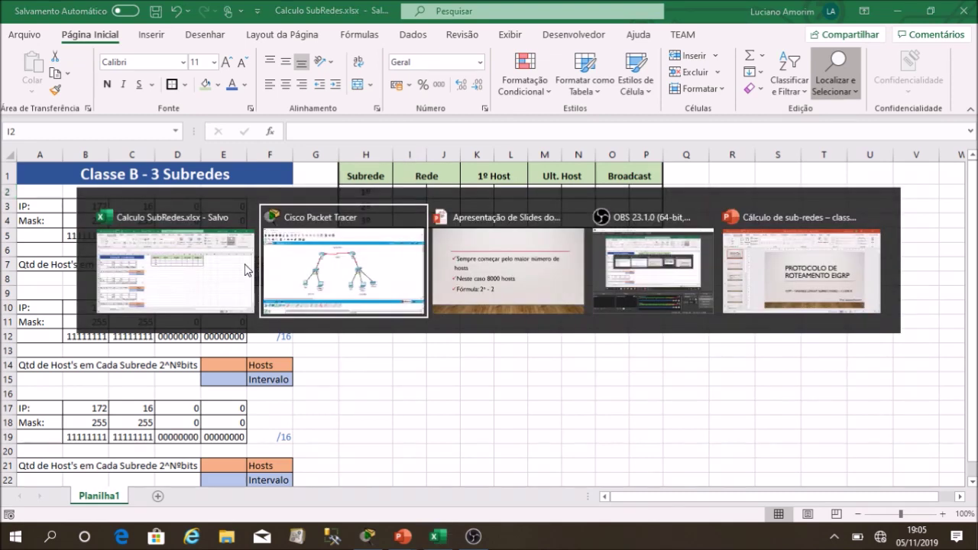
key(alt+Tab)
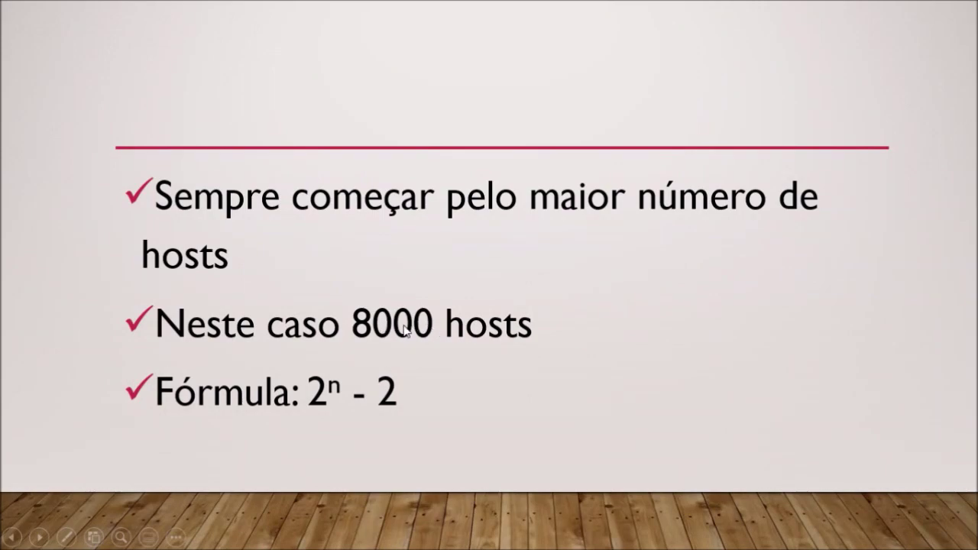
key(alt+Tab)
Enter the formula =2^10 in E7, the host-count cell of the first subnet block
click(226, 234)
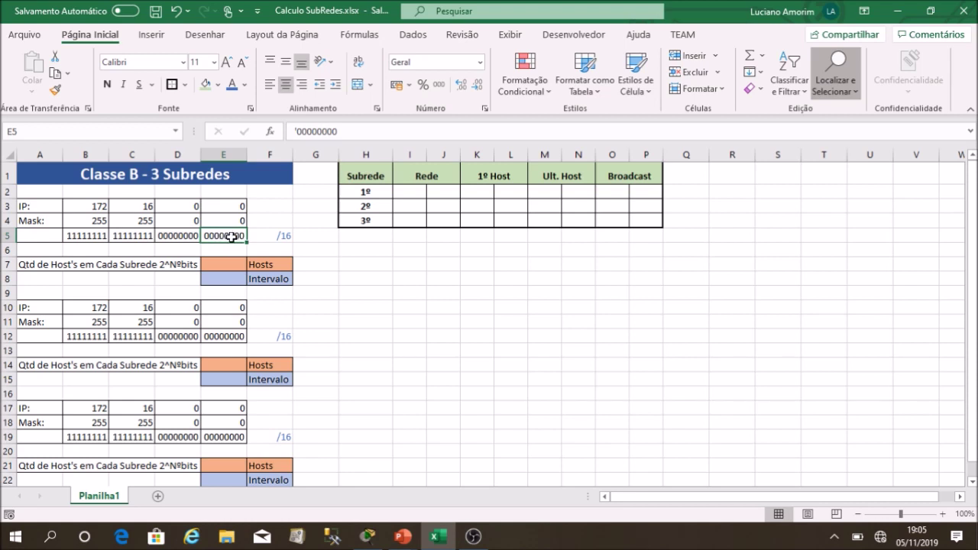
click(226, 262)
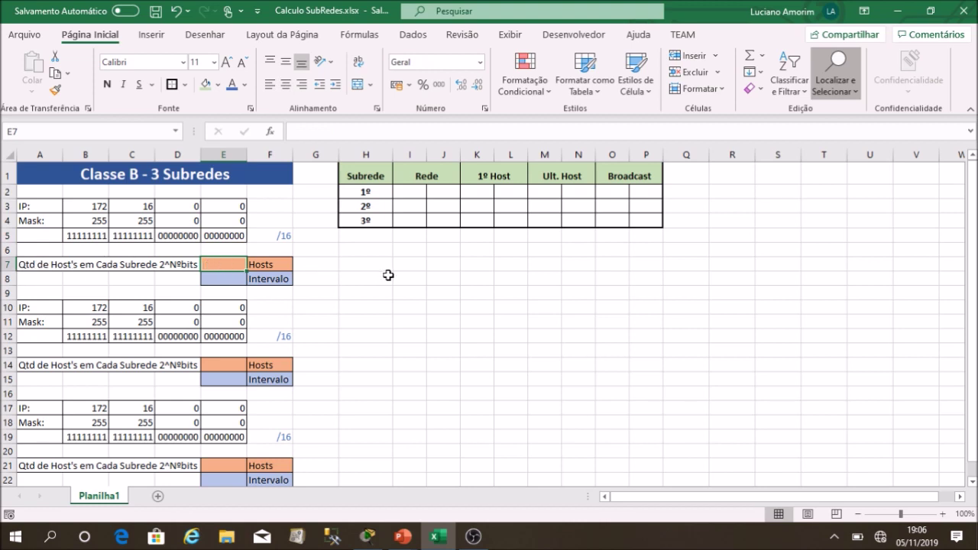
key(alt+Tab)
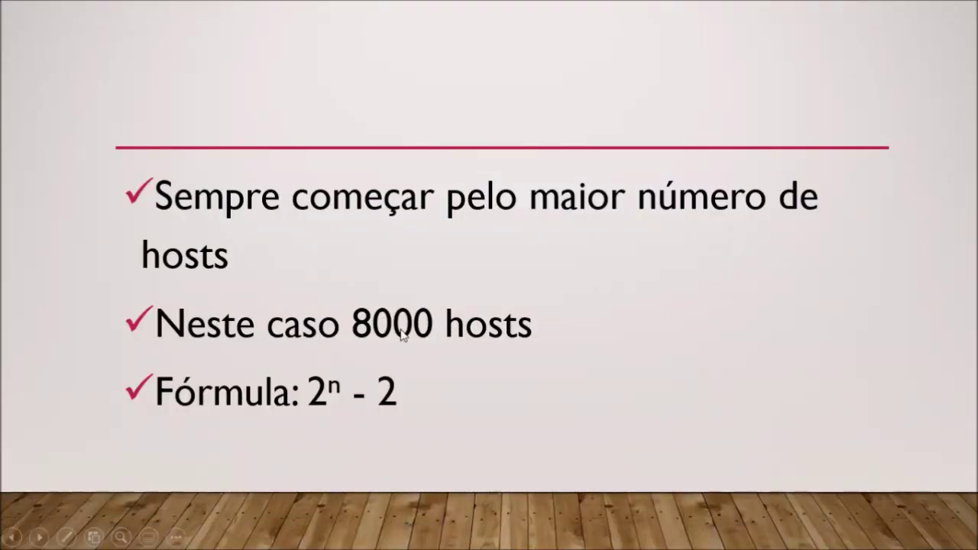
key(alt+Tab)
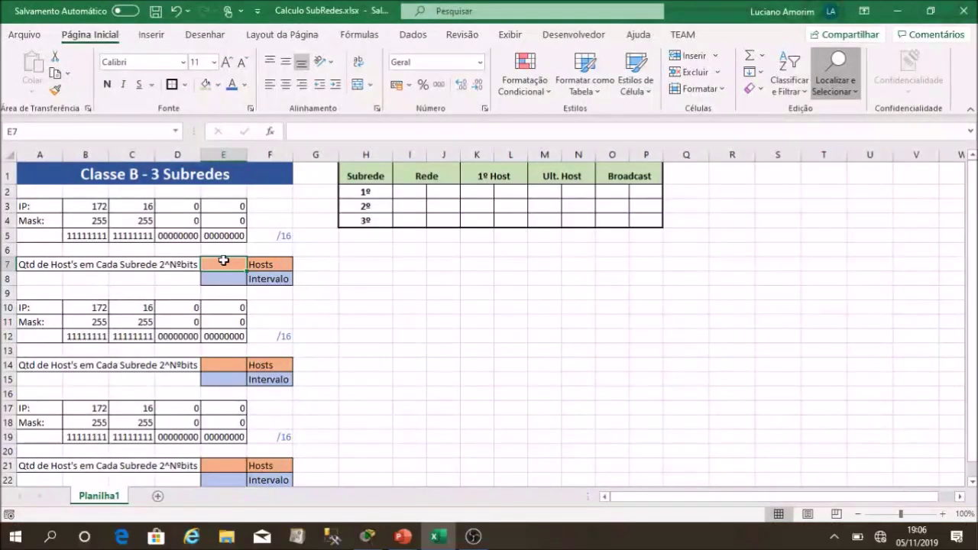
text(=2)
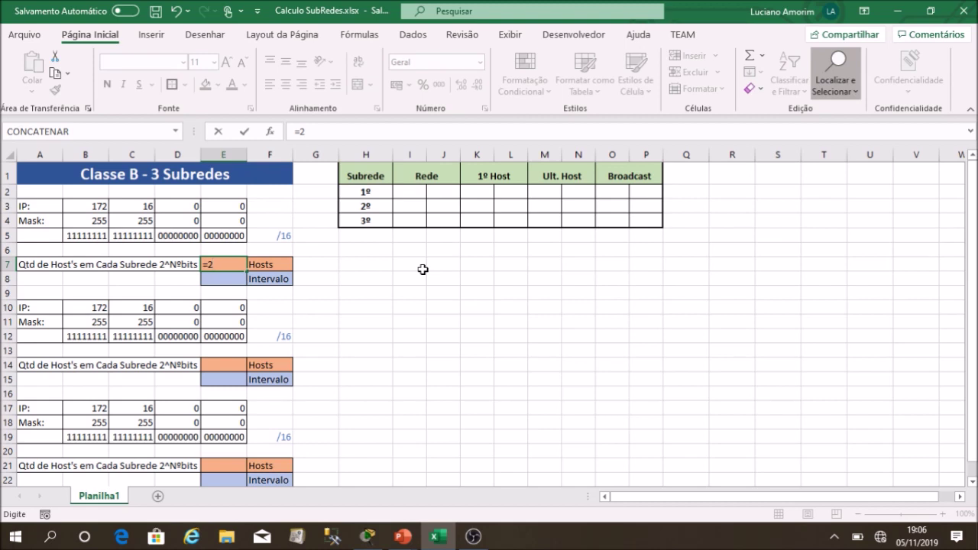
text(^10)
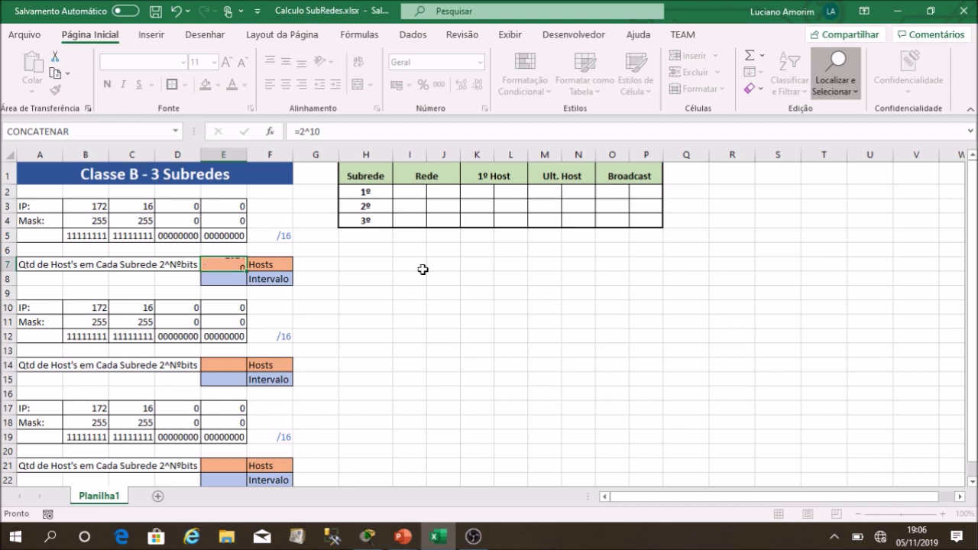
key(Return)
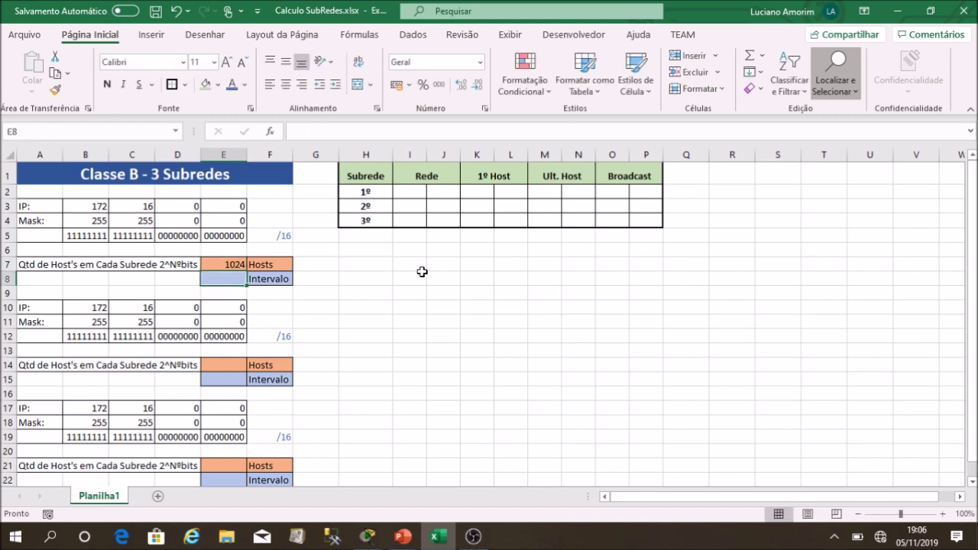
Try exponents 11 and 12 in the host-count formula in E7
click(229, 262)
double_click(229, 262)
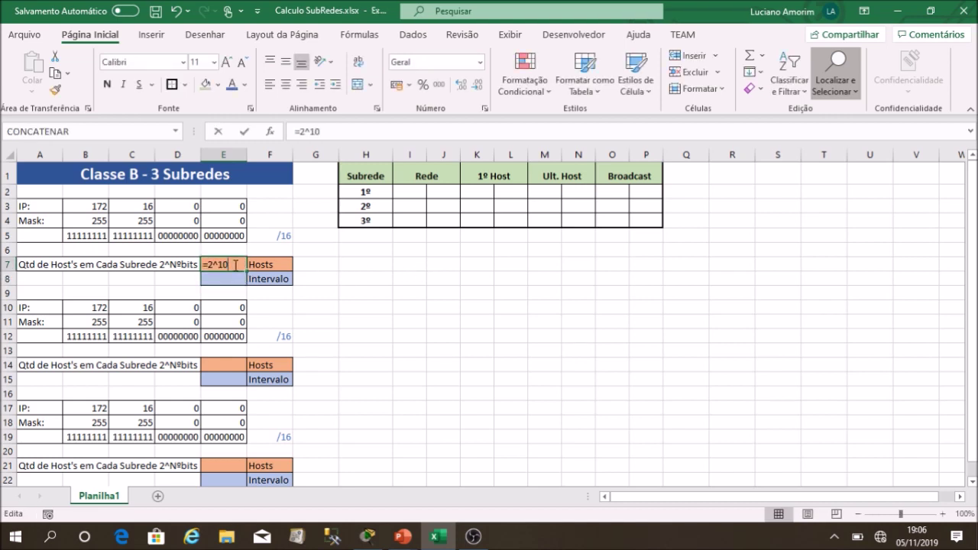
key(Return)
click(222, 265)
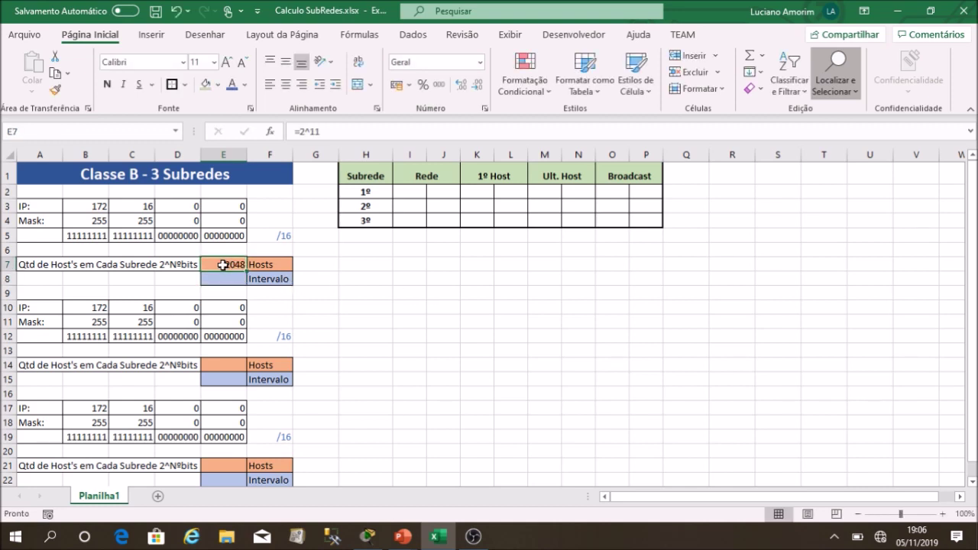
double_click(223, 264)
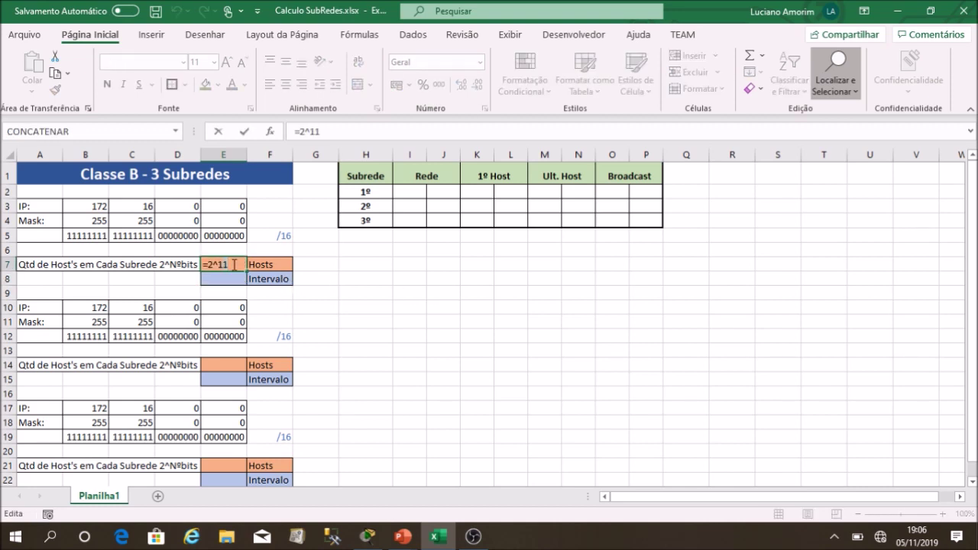
key(BackSpace)
text(2)
key(Return)
Set the host-count formula in E7 to =2^13
double_click(228, 266)
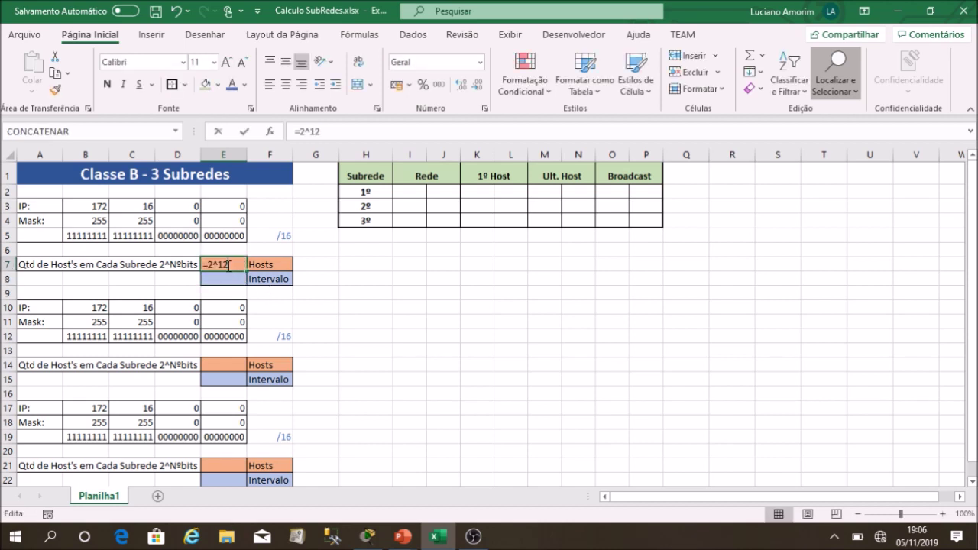
key(BackSpace)
text(3)
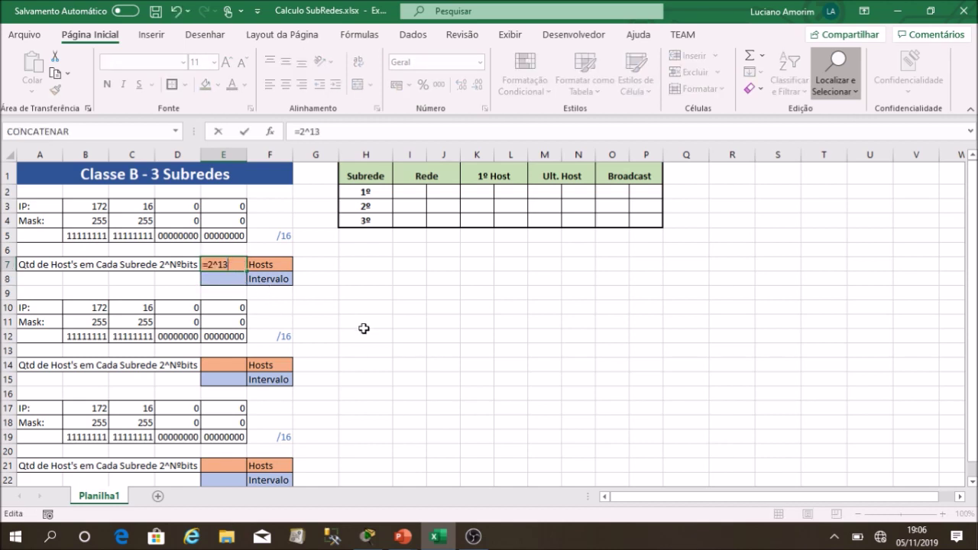
key(Return)
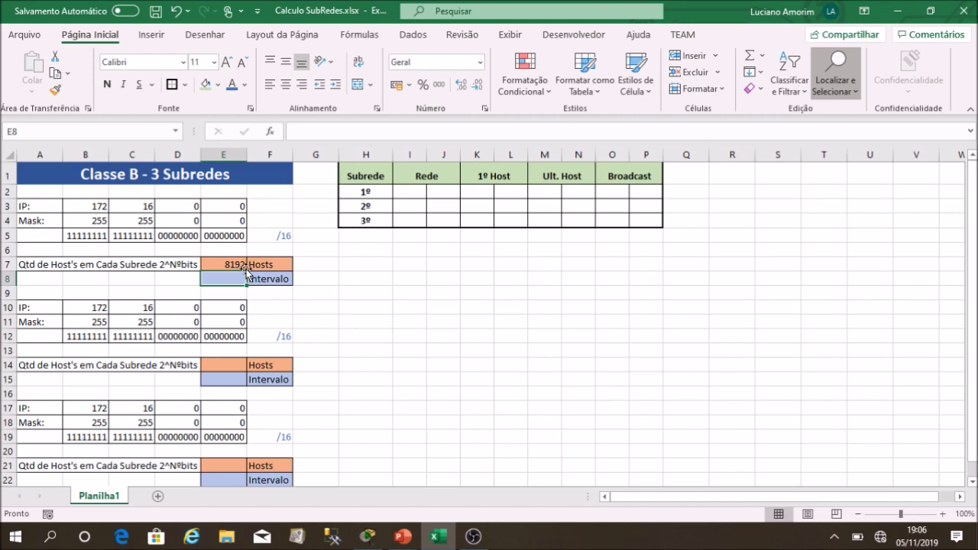
double_click(230, 265)
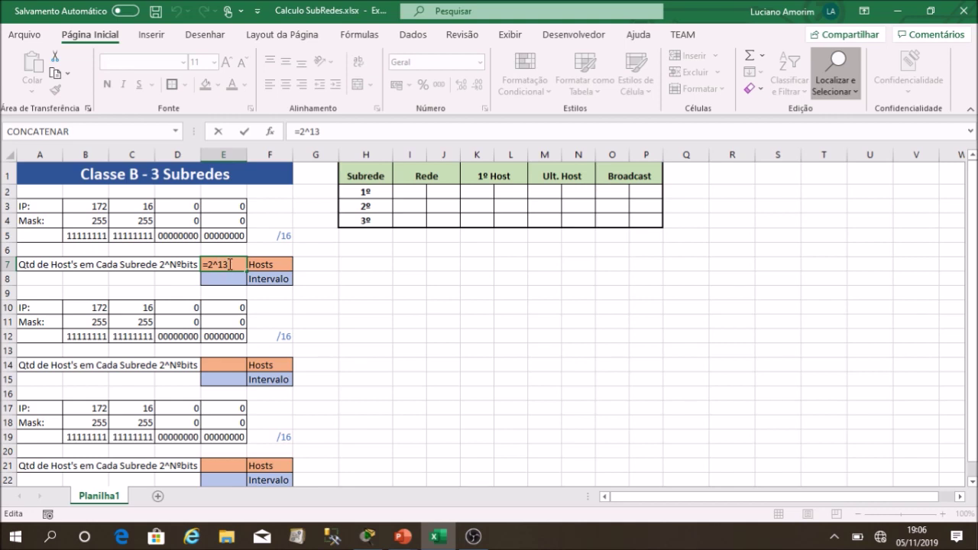
key(Escape)
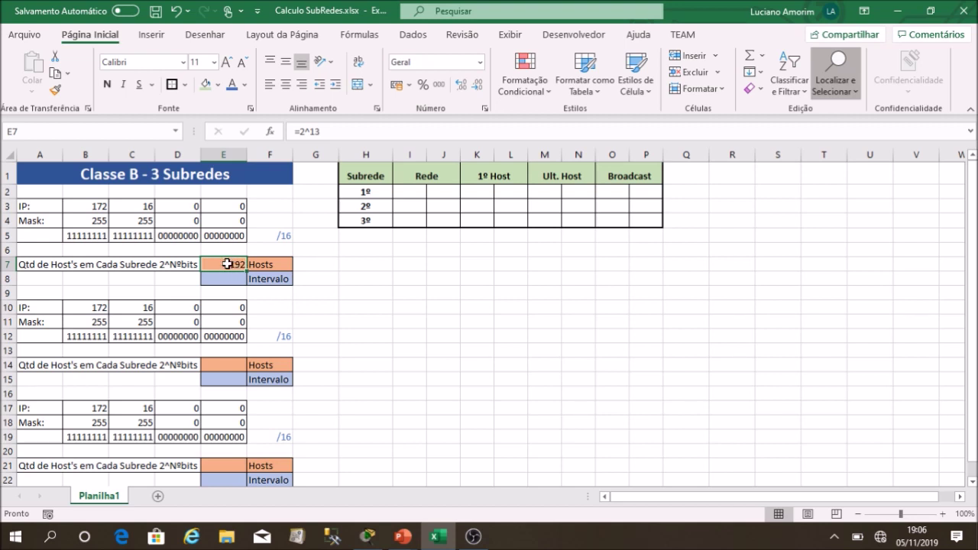
Check the formula on the slide and subtract 2 in E7 so the host count reads =2^13-2
key(alt+Tab)
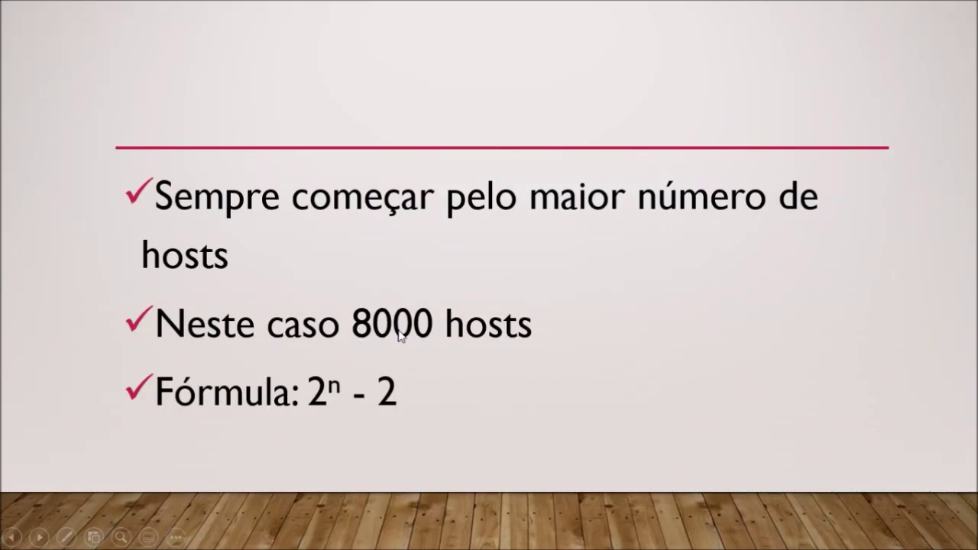
key(alt+Tab)
double_click(222, 264)
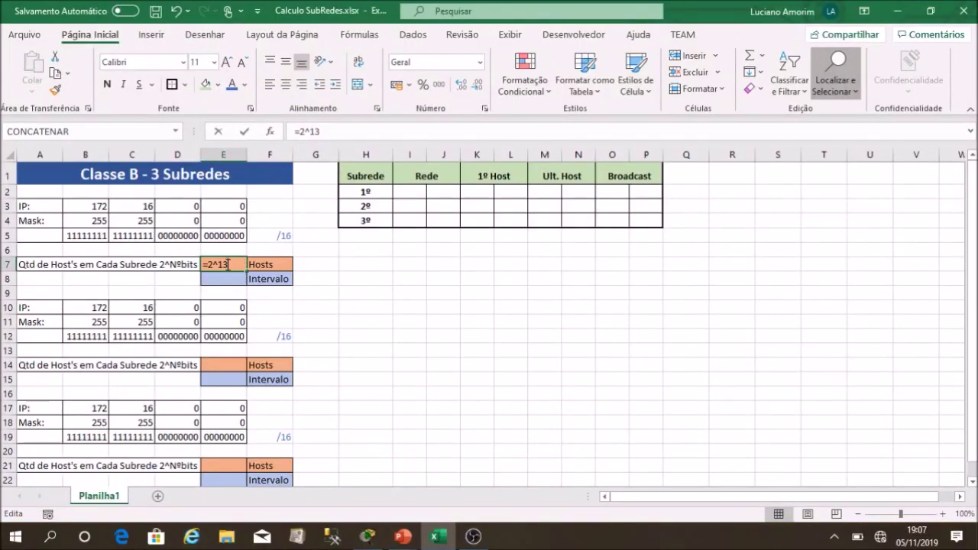
text(-2)
key(Return)
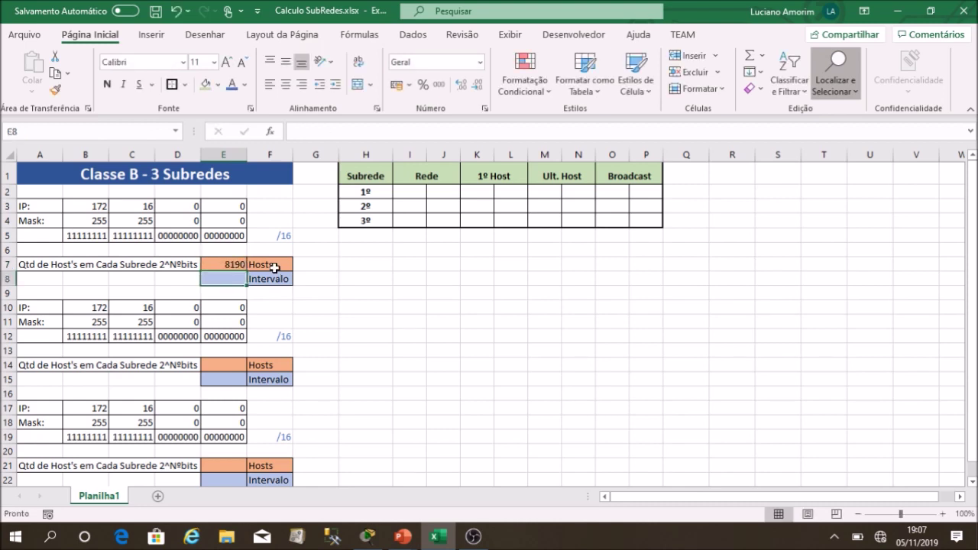
click(229, 265)
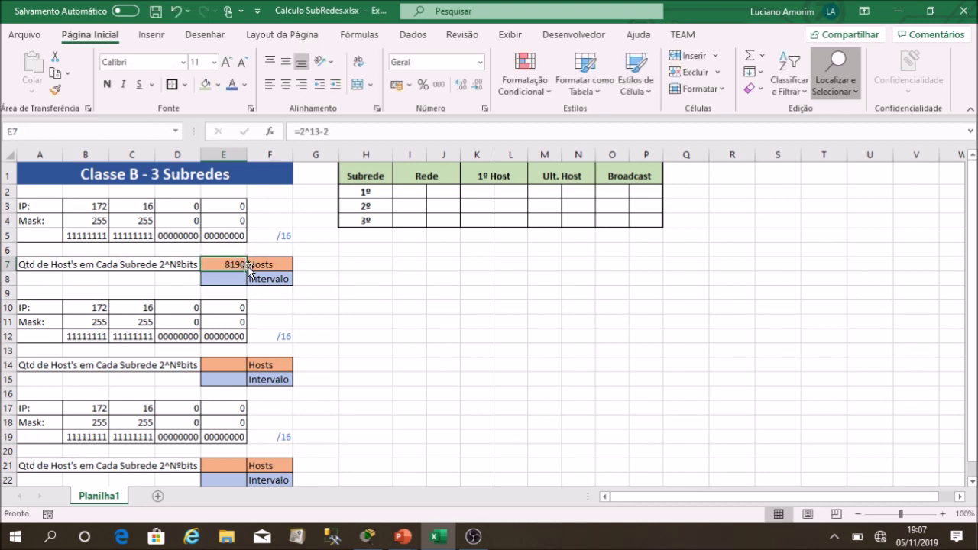
Change the third octet of the first block's binary mask in D5 to 11100000
click(170, 237)
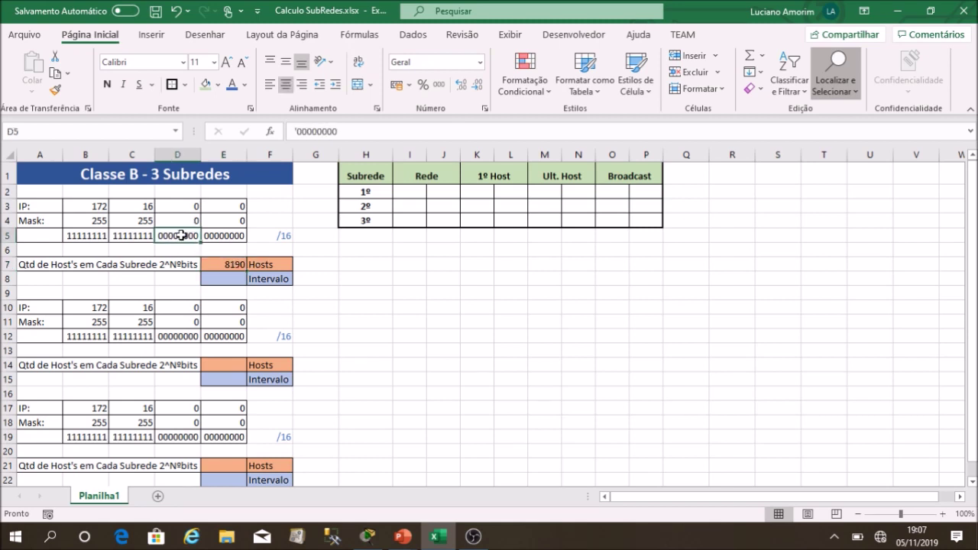
drag(158, 236, 189, 230)
drag(299, 131, 302, 132)
text(111)
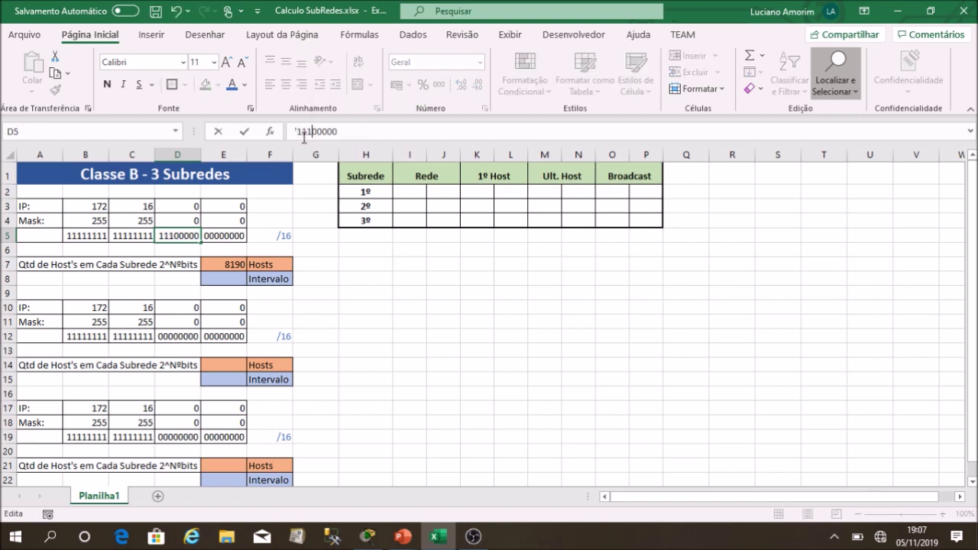
key(Return)
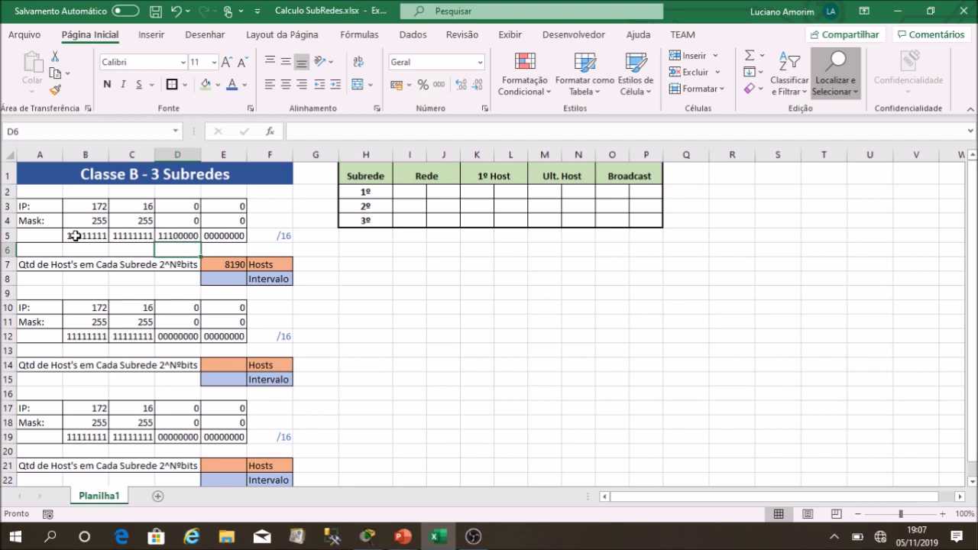
Check the first block's decimal mask and prefix, and calculate =256*256 in G7 beside its host count
click(171, 220)
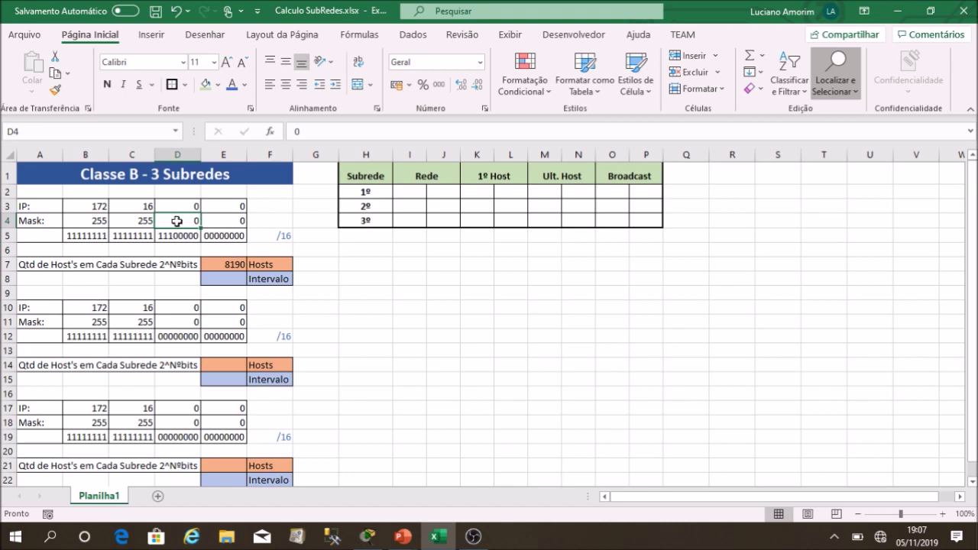
click(278, 237)
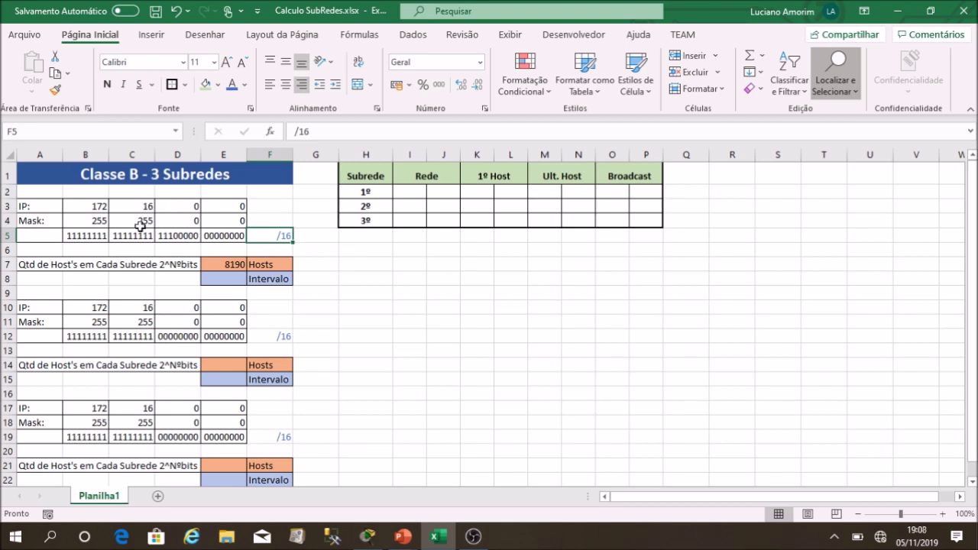
click(327, 264)
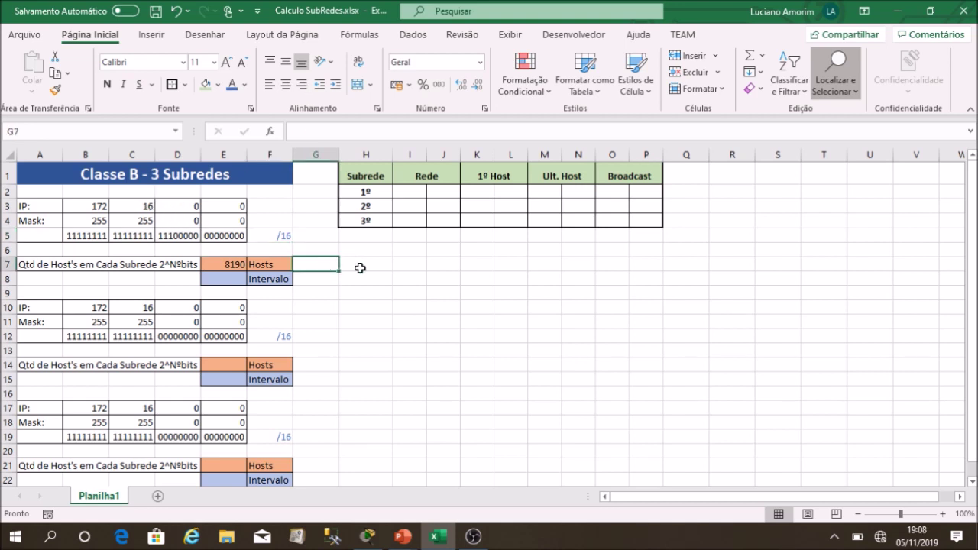
text(=25)
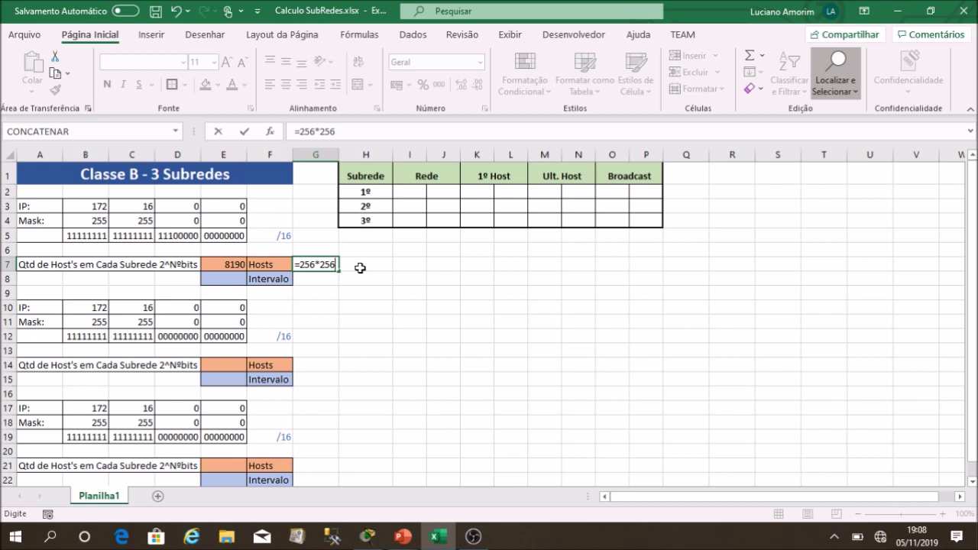
text(6*256)
key(Return)
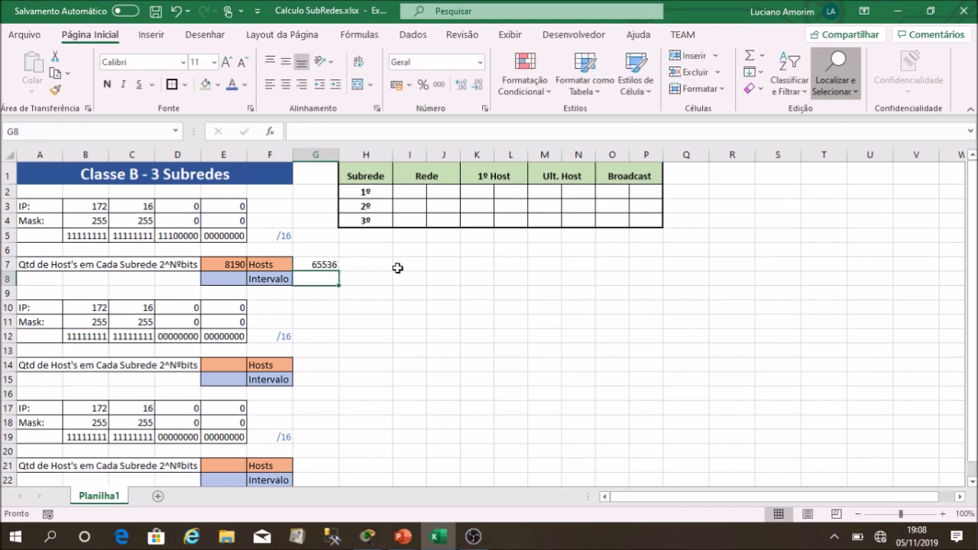
click(323, 265)
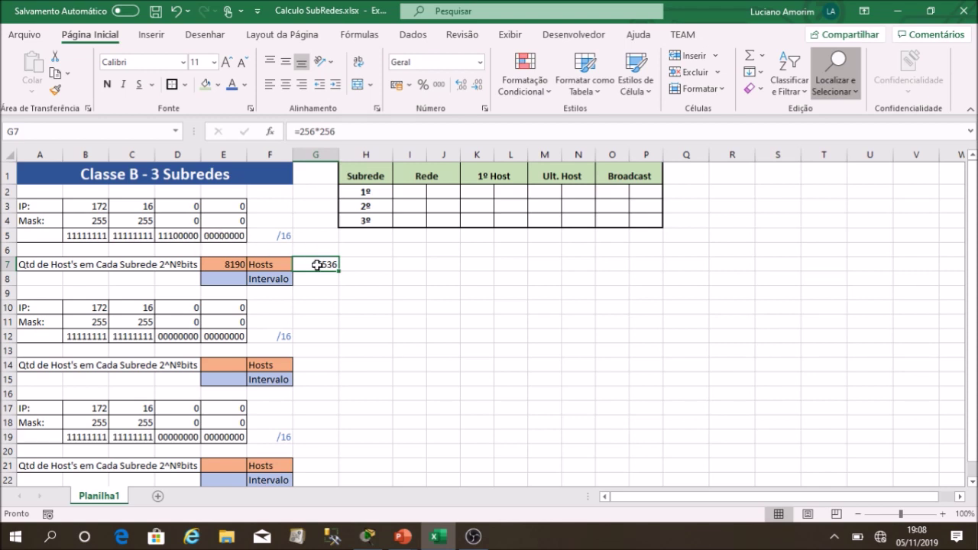
Clear the scratch calculation in G7 and check the first block's host count and third mask octet
key(Delete)
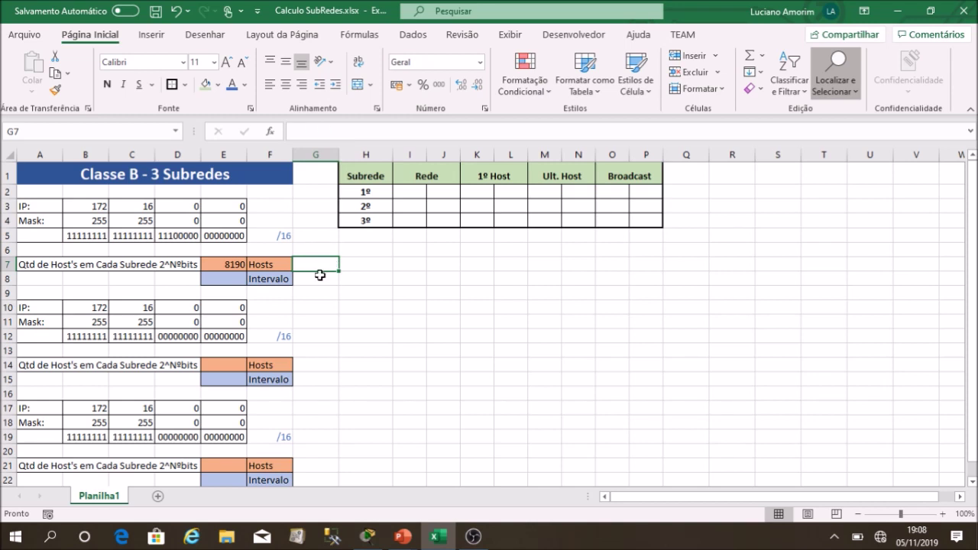
click(226, 264)
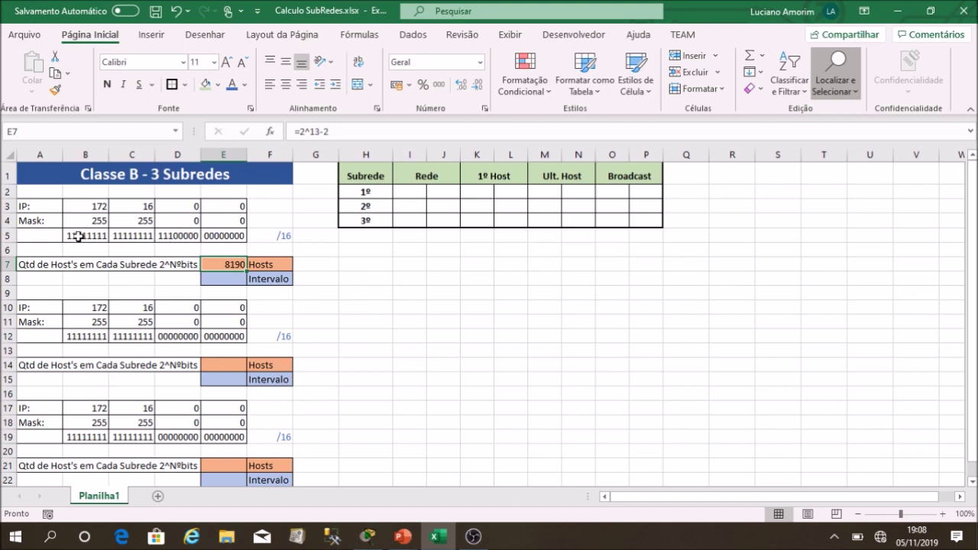
click(176, 221)
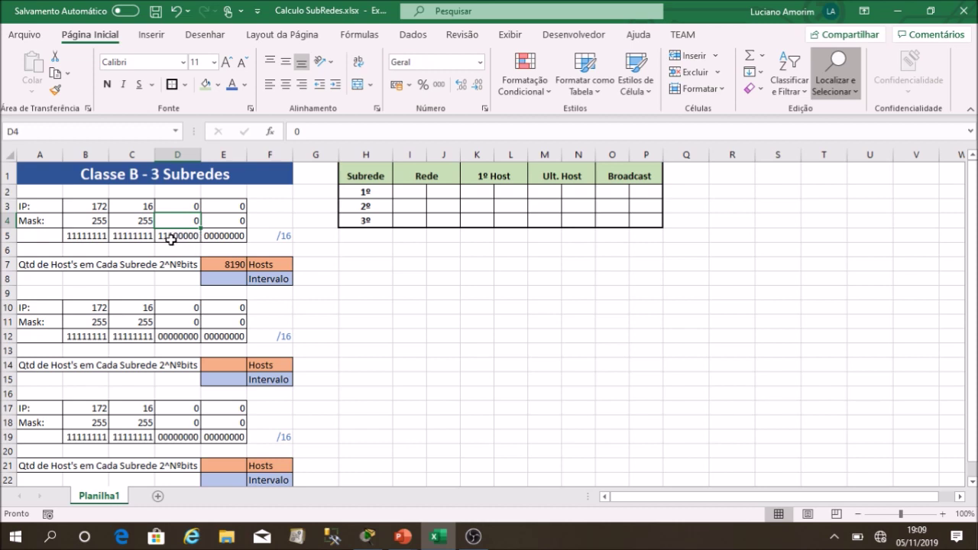
click(165, 239)
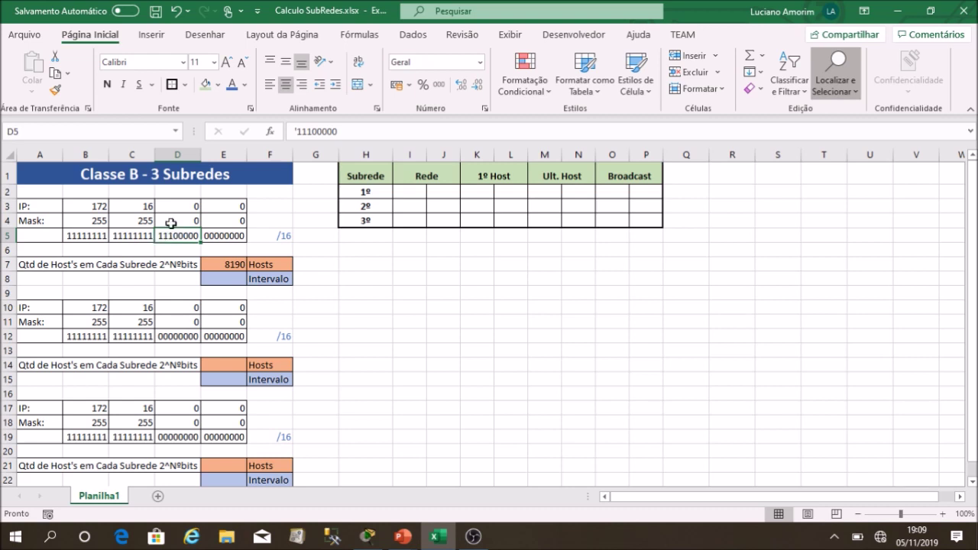
Calculate the decimal value of the third mask octet as =128+64+32 in G6
click(324, 247)
text(=128+64)
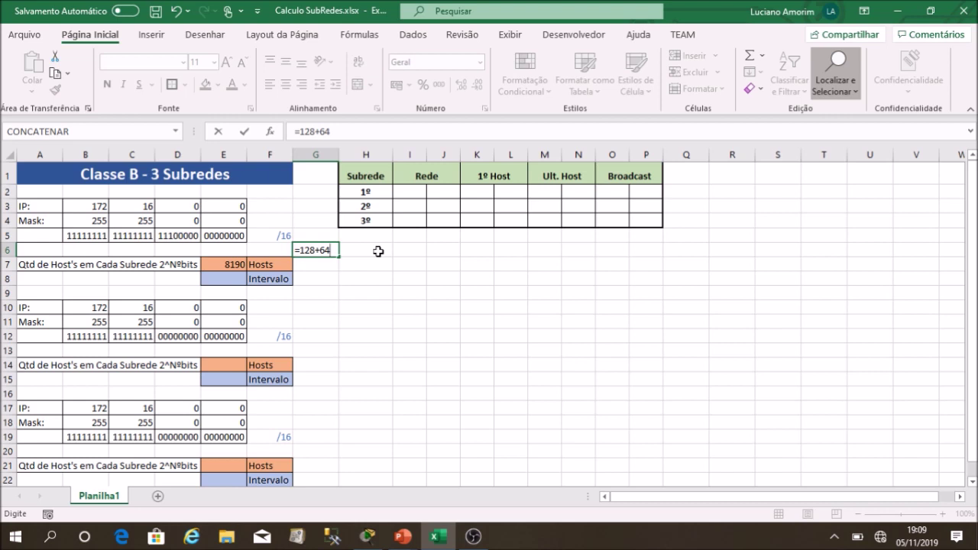
text(+32)
key(Return)
click(324, 251)
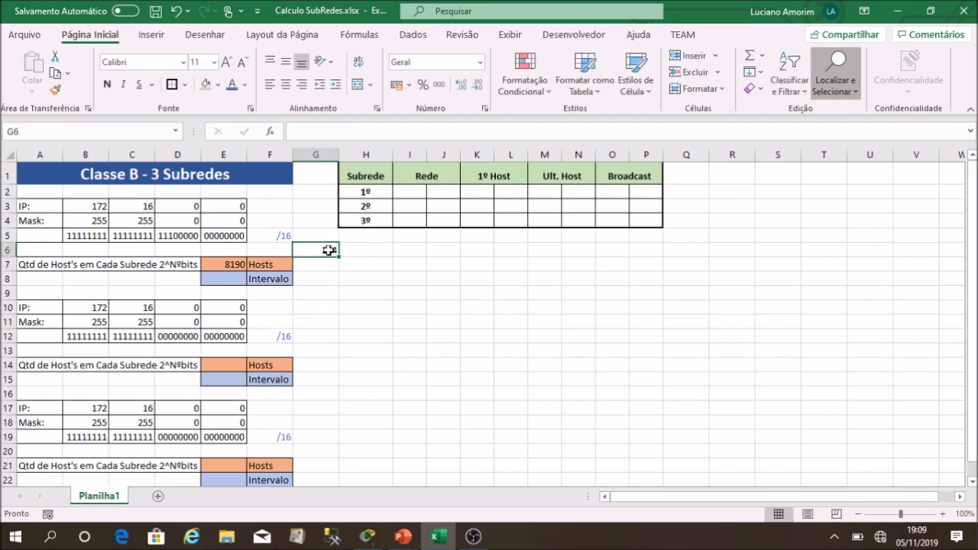
Set the third octet of the first block's decimal mask in D4 to 224 and clear the scratch calculation in G6
click(198, 221)
text(224)
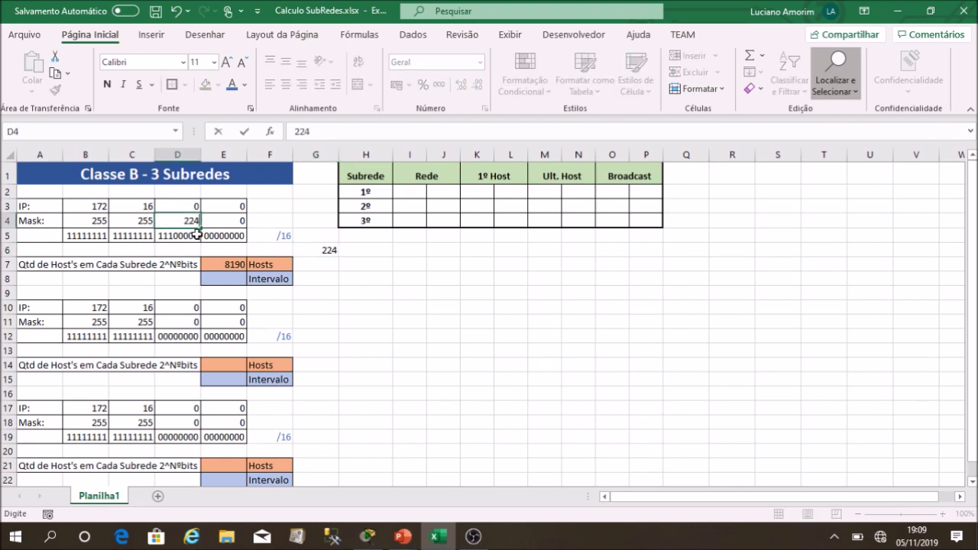
key(Return)
click(192, 220)
click(325, 251)
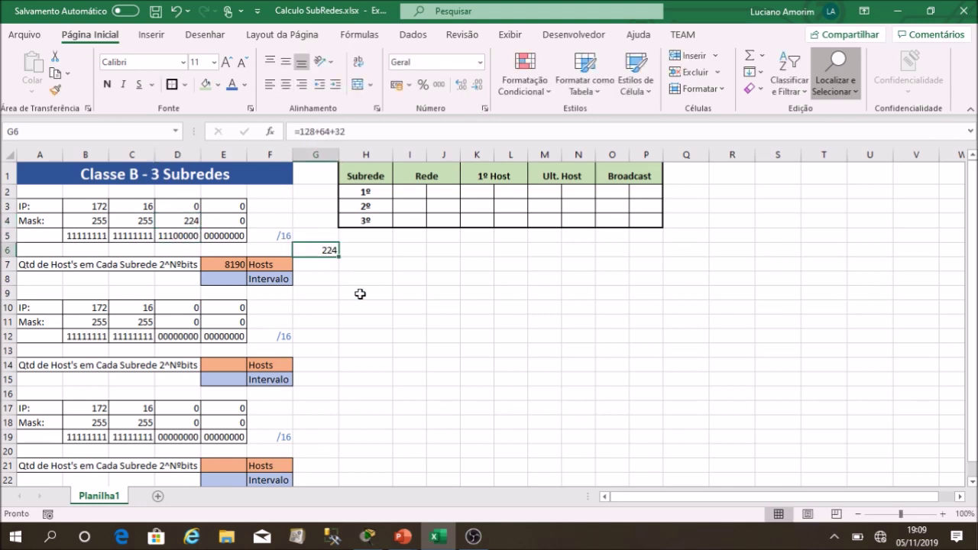
key(Delete)
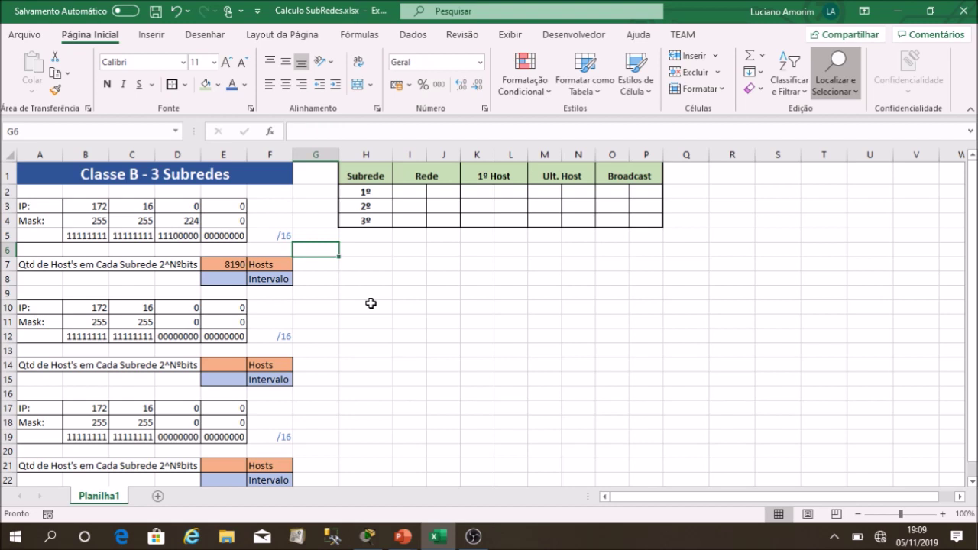
Review the first block's IP and mask rows and change its prefix in F5 to /19
click(187, 221)
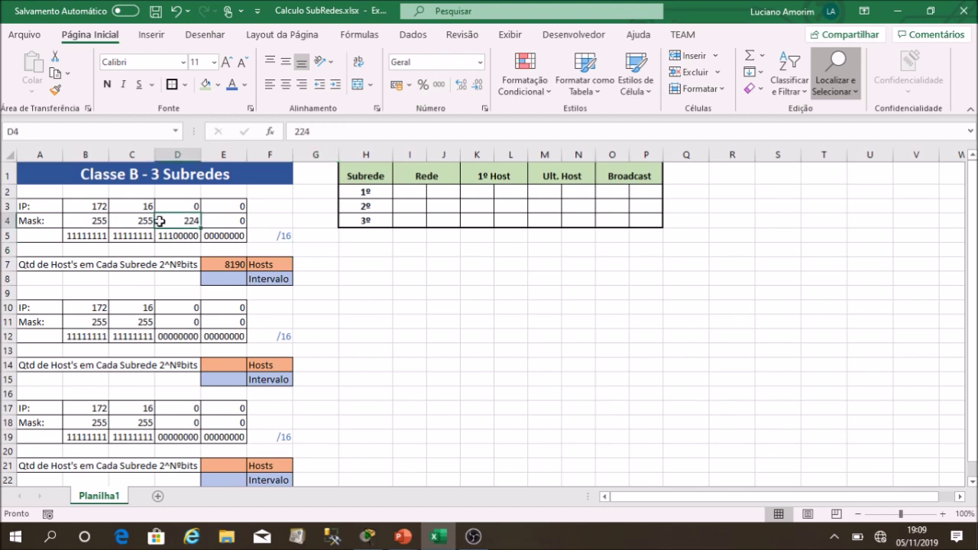
drag(79, 208, 237, 207)
drag(91, 223, 213, 220)
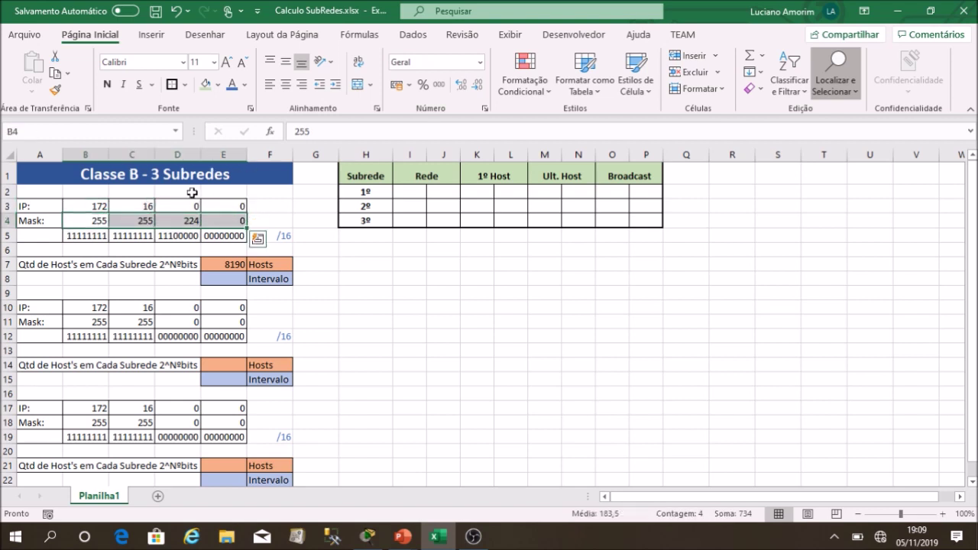
click(280, 236)
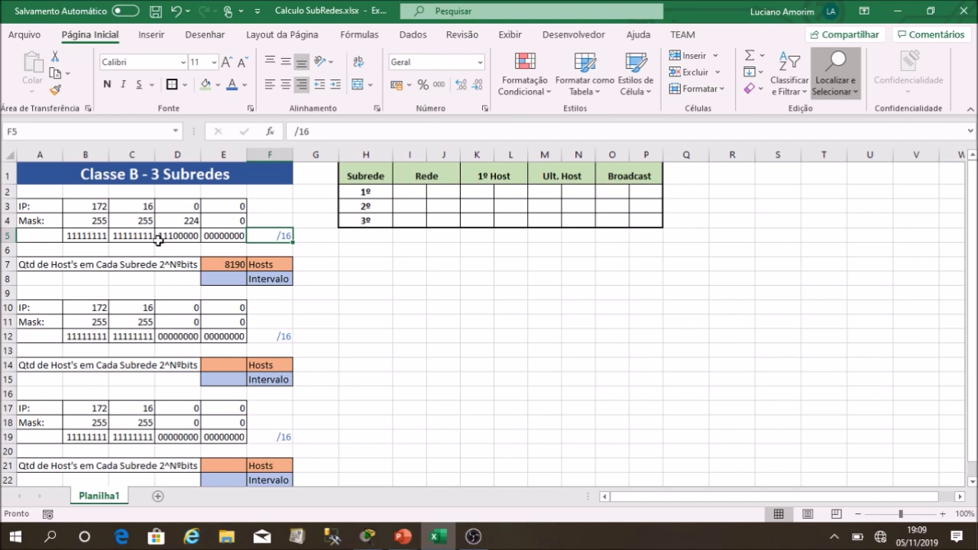
double_click(283, 235)
double_click(289, 236)
text(19)
key(Return)
click(280, 236)
Review the first block's decimal mask and enter 32 as its interval in E8
click(164, 223)
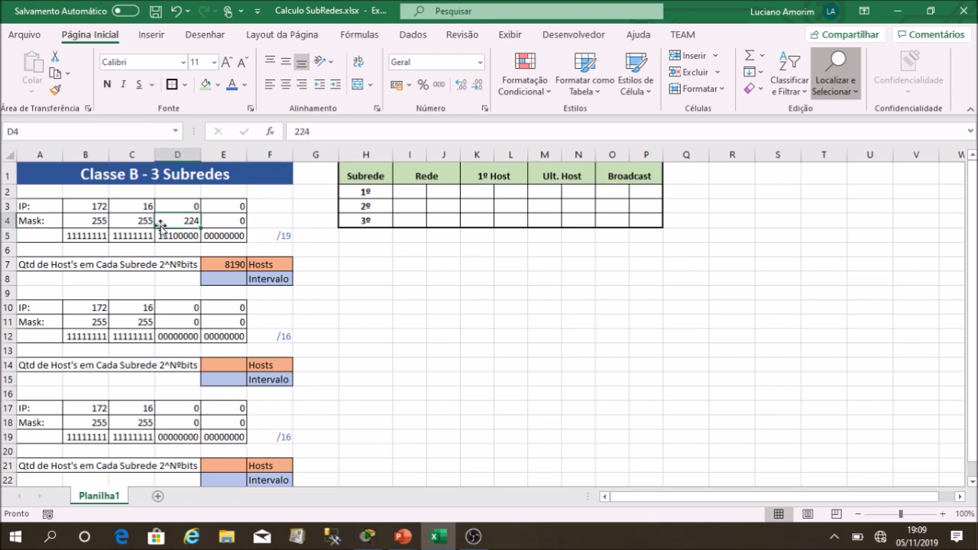
drag(92, 221, 214, 221)
click(187, 221)
click(234, 278)
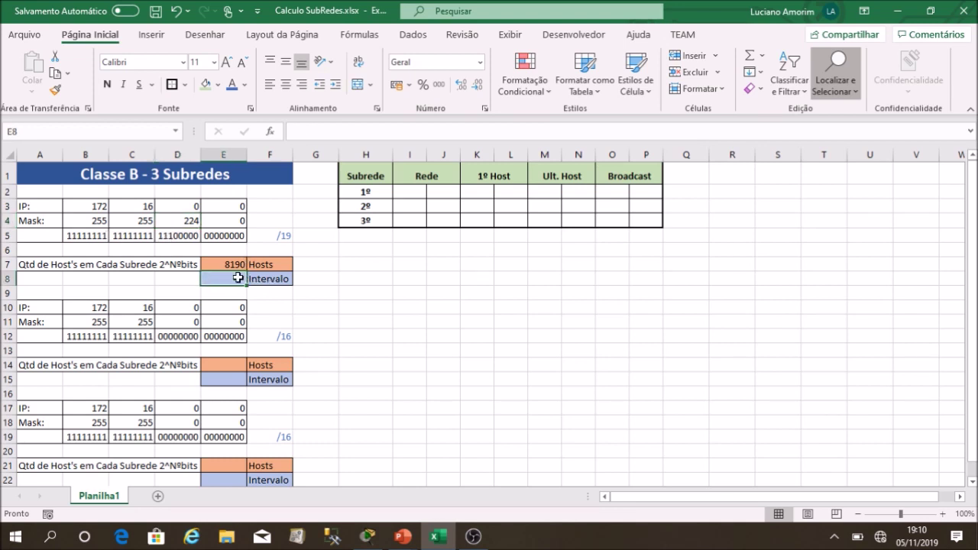
text(32)
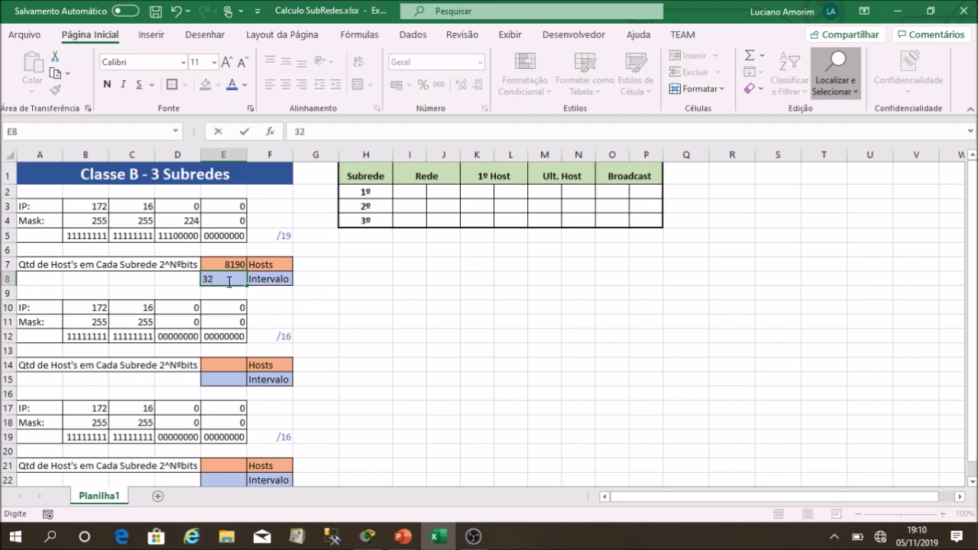
key(Return)
click(234, 280)
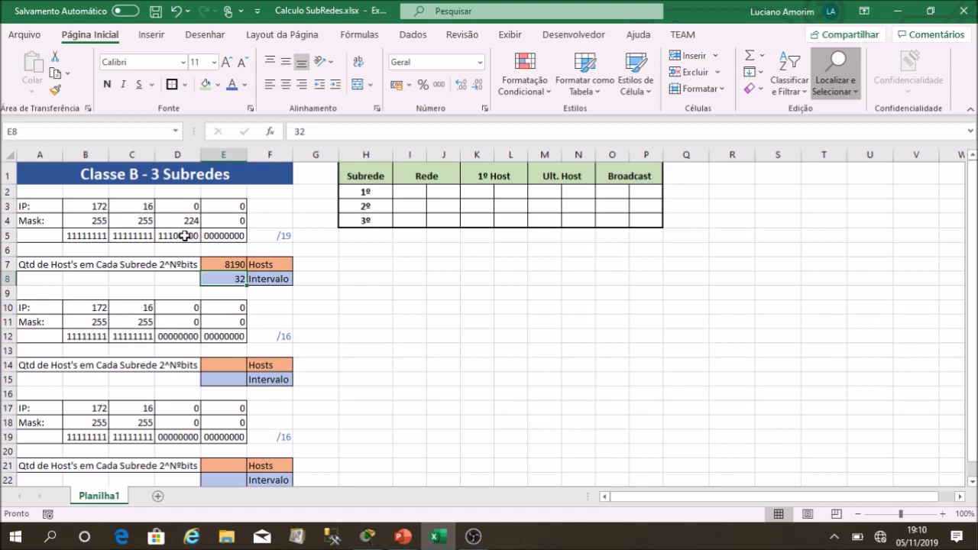
Replace the first block's interval in E8 with the formula =2^5
double_click(241, 280)
key(BackSpace)
key(BackSpace)
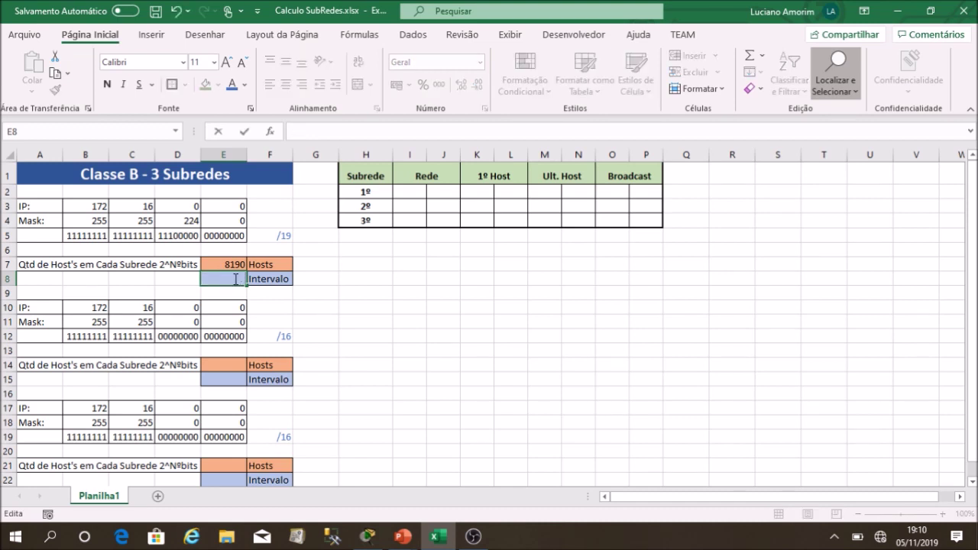
text(=2^5)
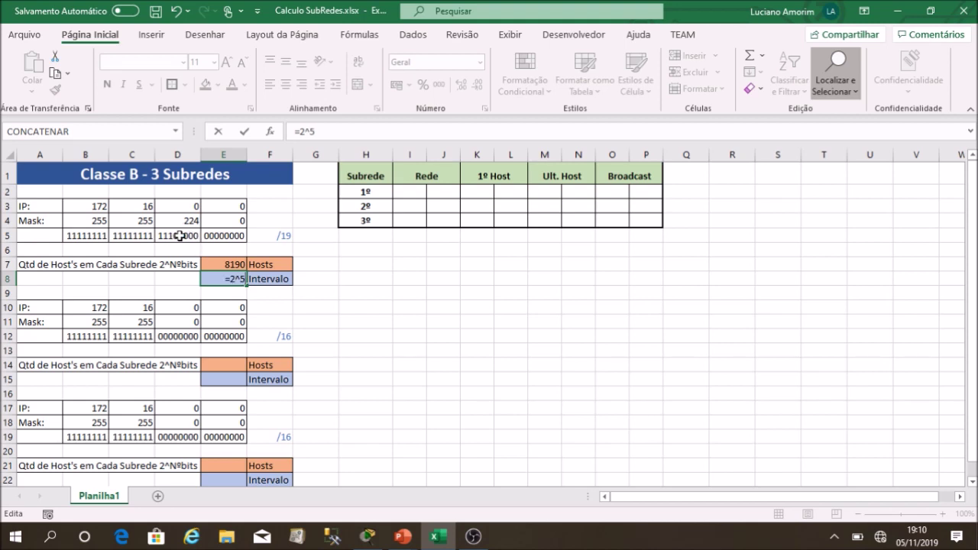
key(ctrl+Return)
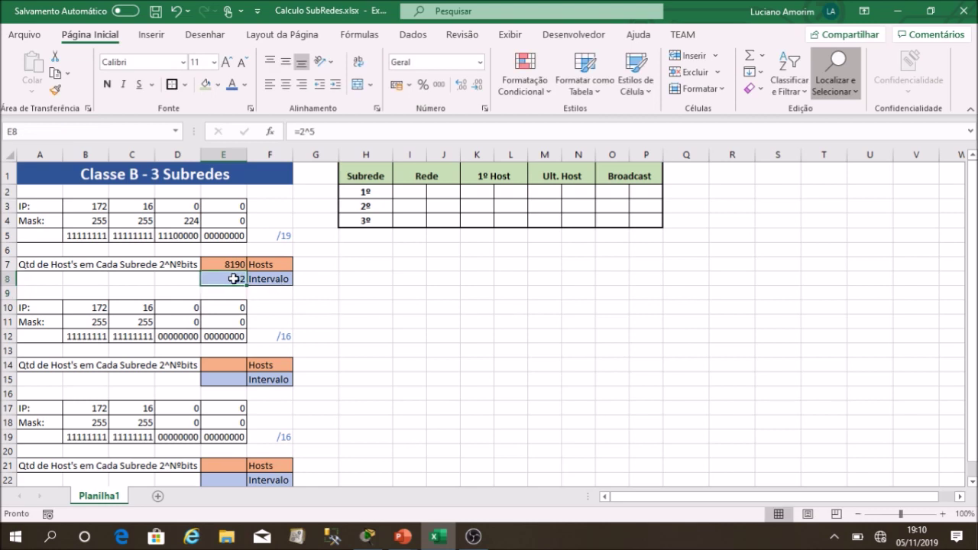
Enter 0 and 0 as the first subnet's network octets in I2 and J2, matching the base IP
click(406, 198)
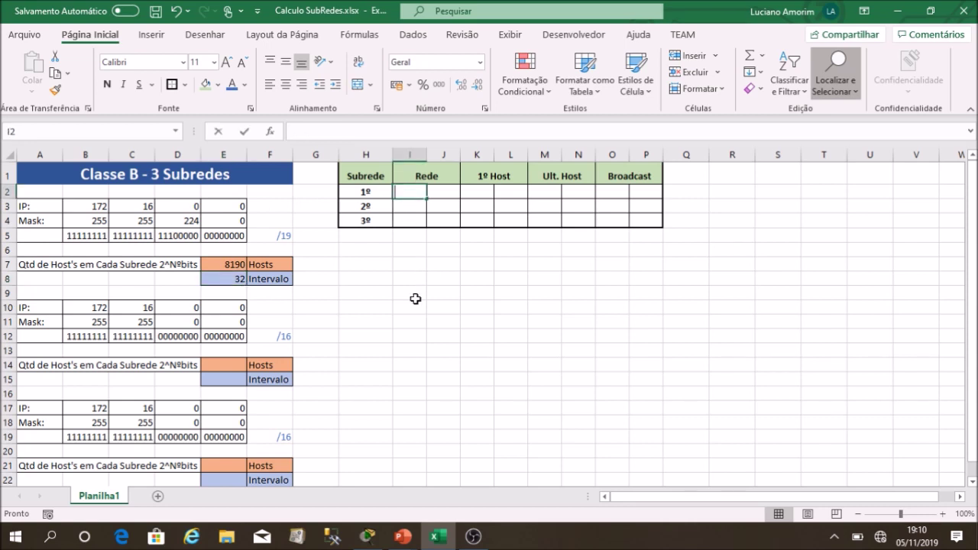
text(0)
click(443, 192)
text(0)
click(445, 215)
text(0)
key(Escape)
drag(164, 205, 226, 205)
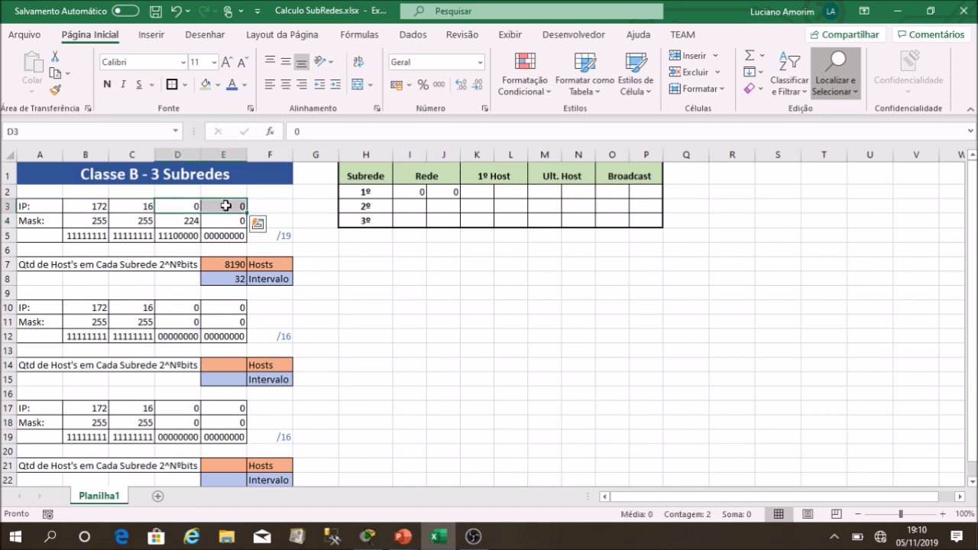
drag(404, 193, 443, 192)
key(ctrl+v)
Set the third octet of the second subnet's network address in I3 to 32, based on the interval
click(414, 205)
key(Escape)
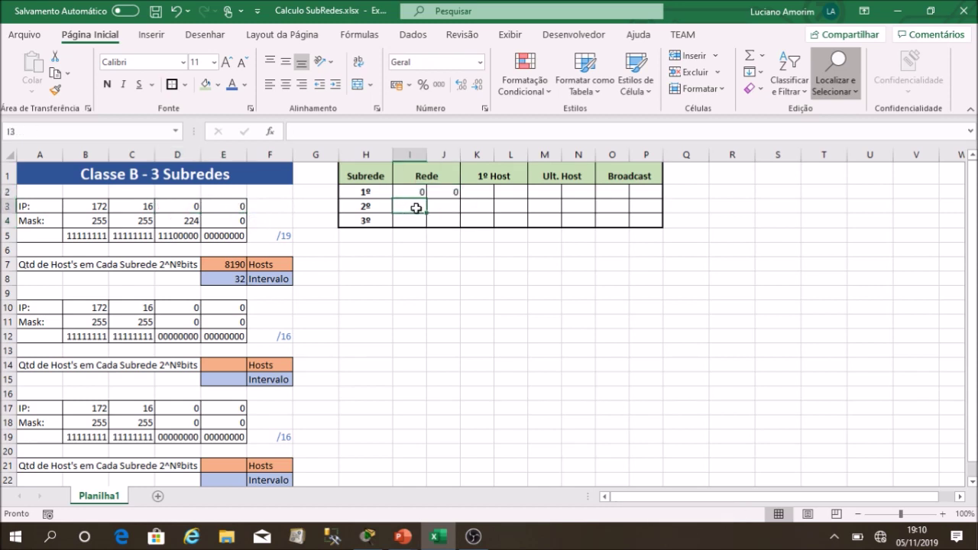
text(=)
click(230, 278)
key(Return)
click(352, 278)
click(223, 278)
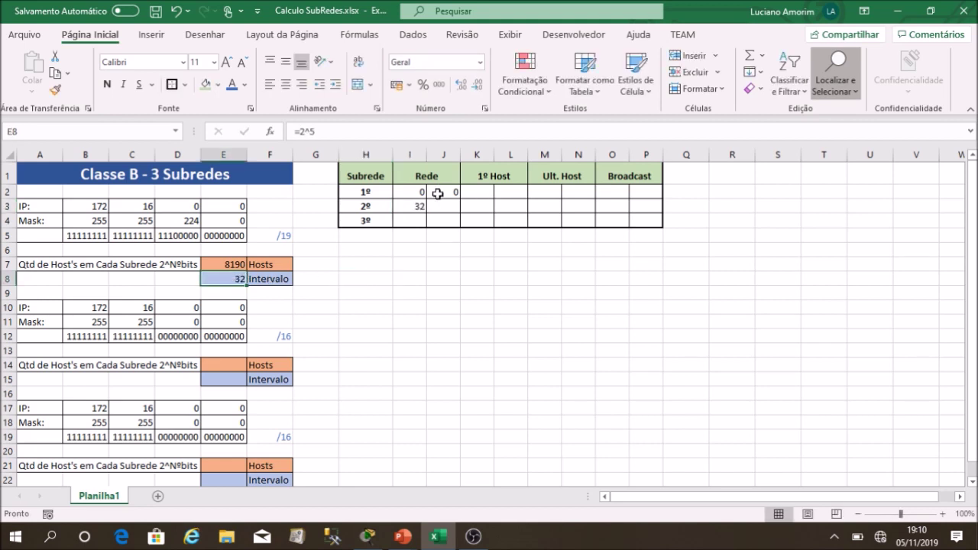
click(414, 206)
click(415, 191)
click(413, 206)
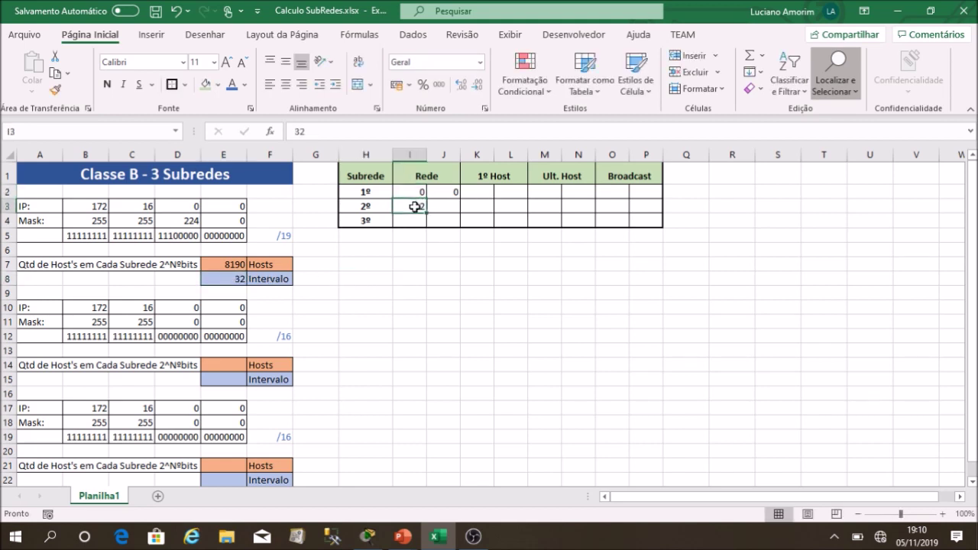
Set the last octet of the first subnet's broadcast address in P2 to 255
click(648, 192)
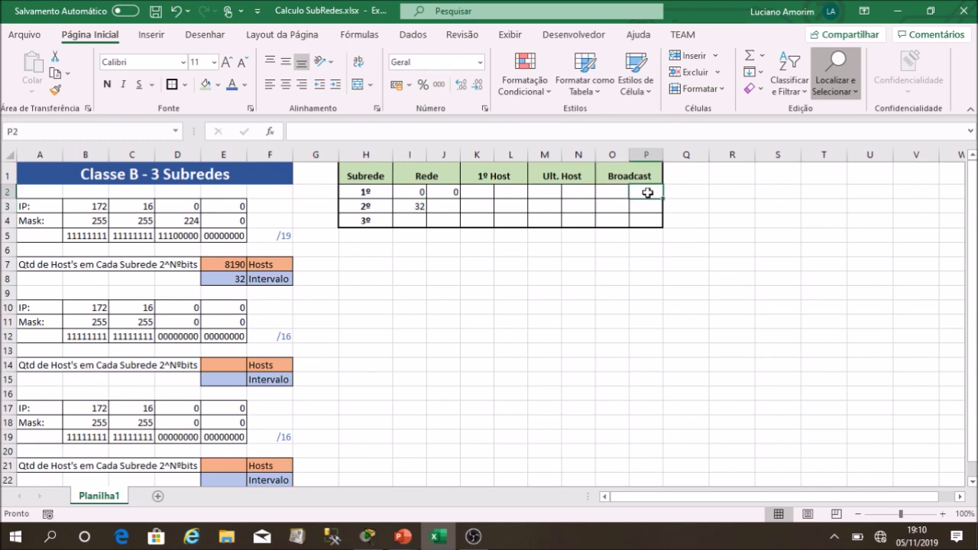
text(25)
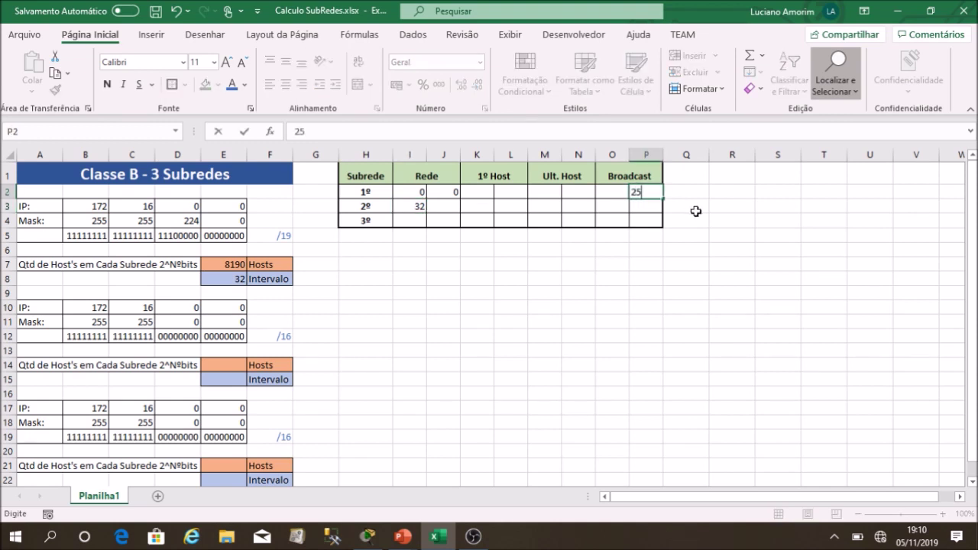
text(5)
click(696, 212)
drag(421, 192, 413, 205)
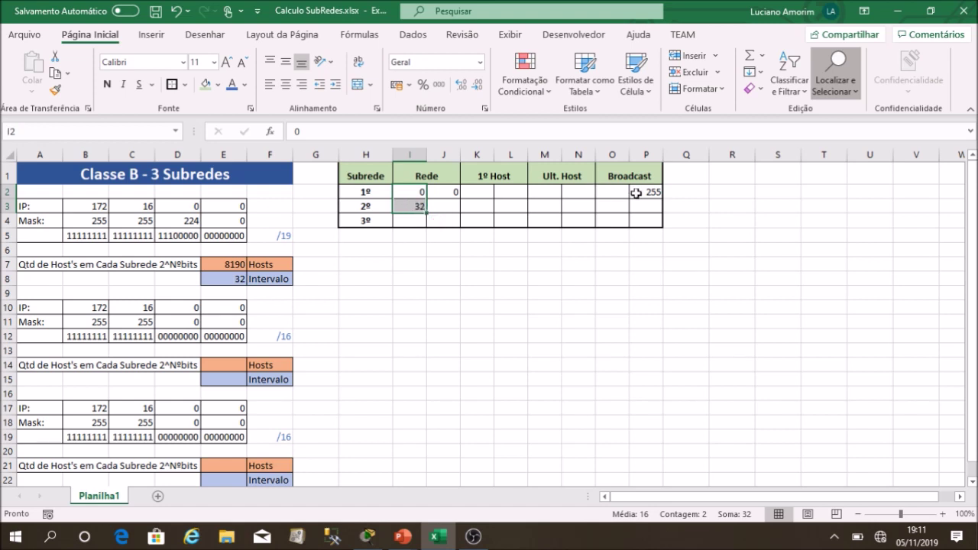
click(637, 193)
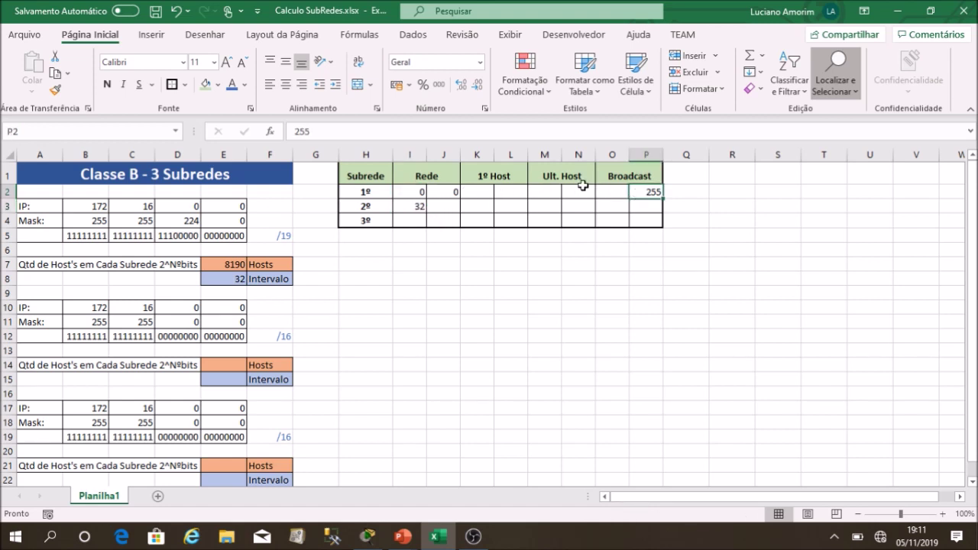
Set the third octet of the first subnet's broadcast address in O2 to 31, one below the second subnet's network
click(612, 191)
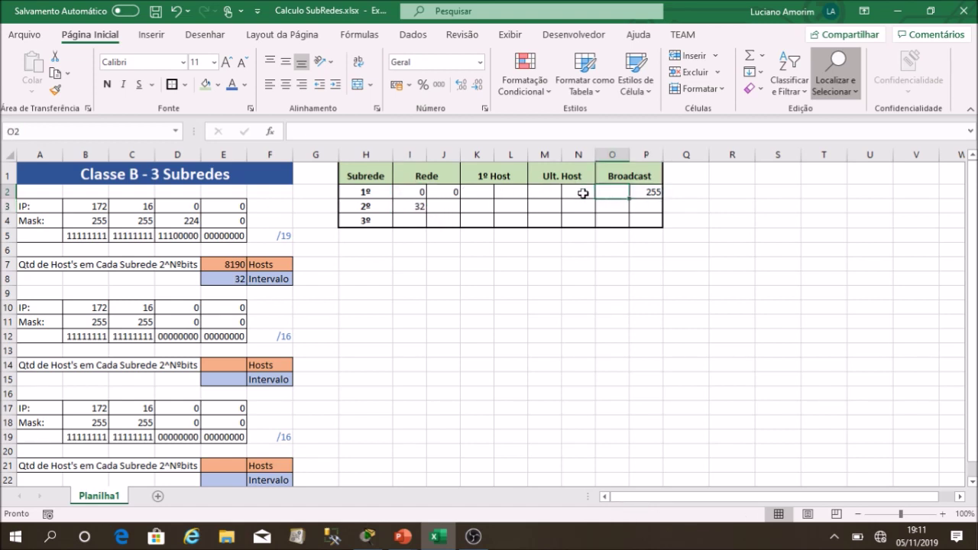
click(416, 207)
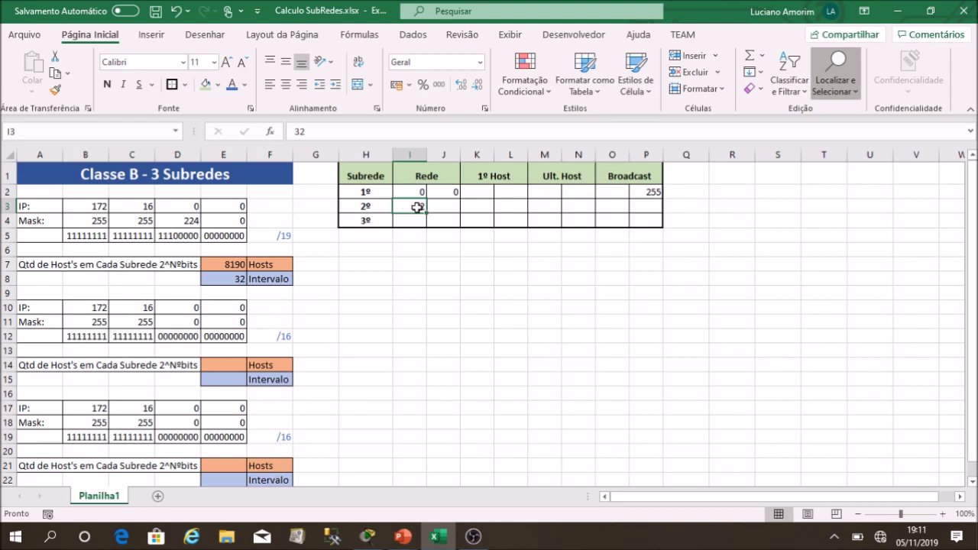
click(610, 192)
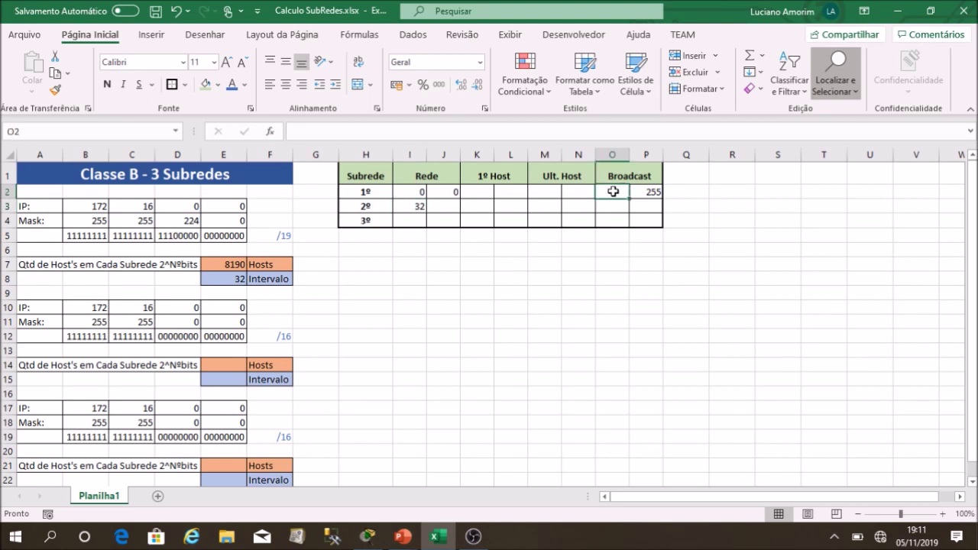
text(31)
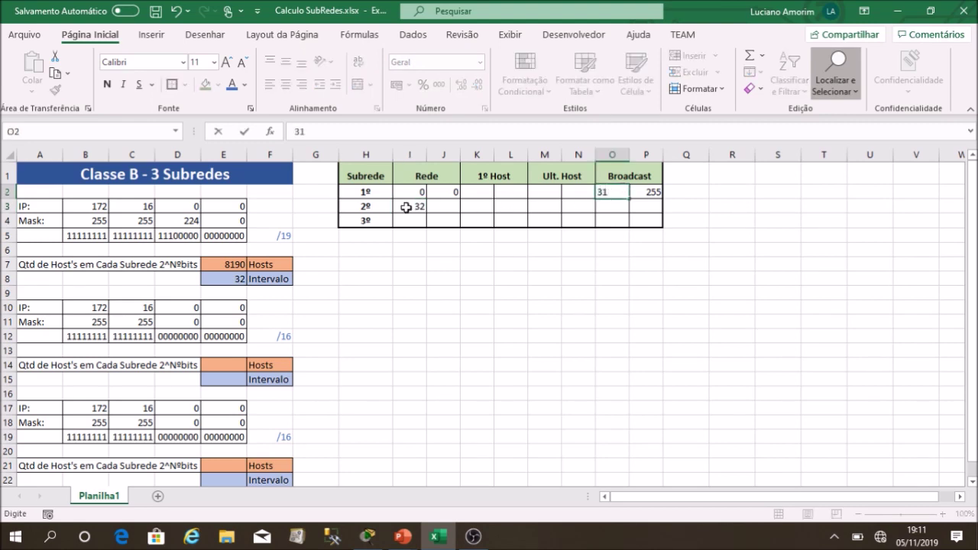
key(Return)
click(604, 191)
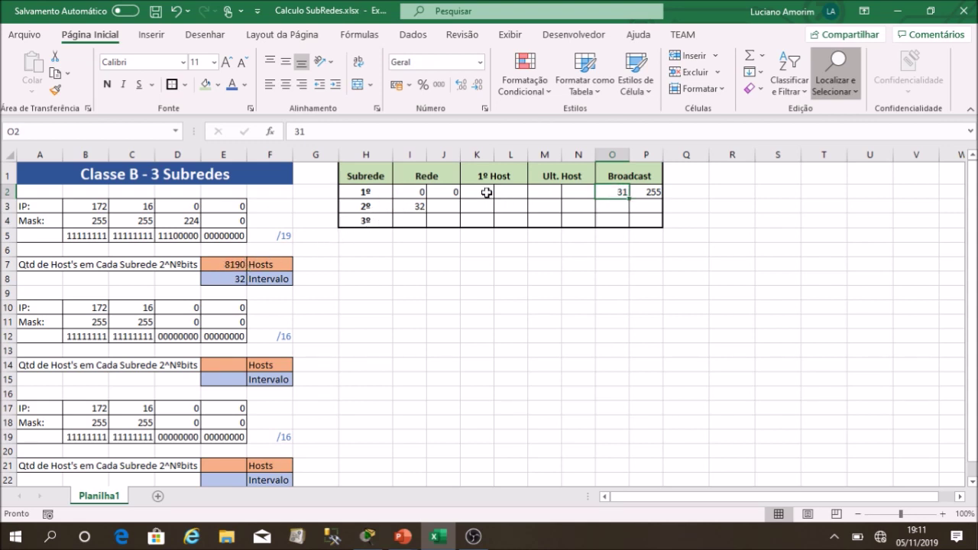
Enter 0 and 1 as the first subnet's first-host octets in K2 and L2
click(480, 192)
text(0)
key(Tab)
text(1)
click(513, 191)
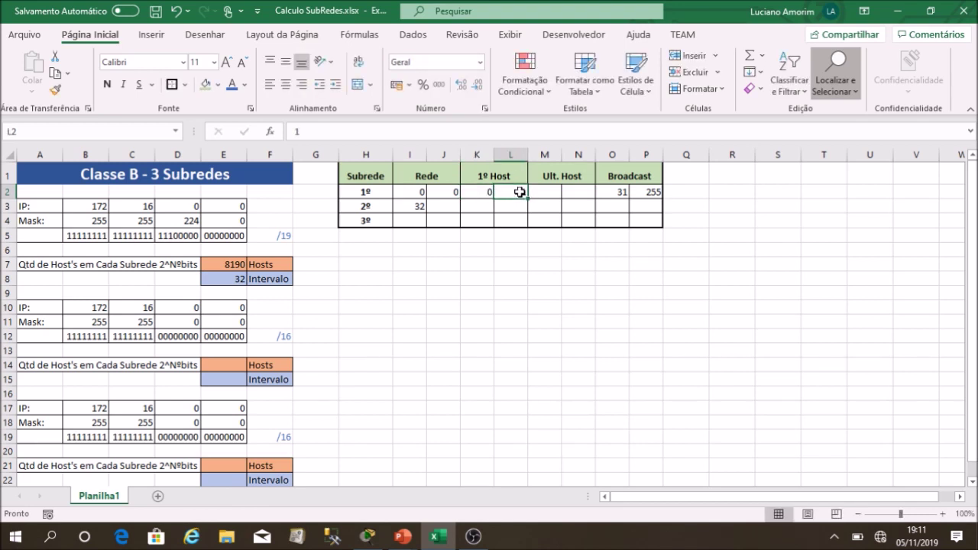
click(647, 192)
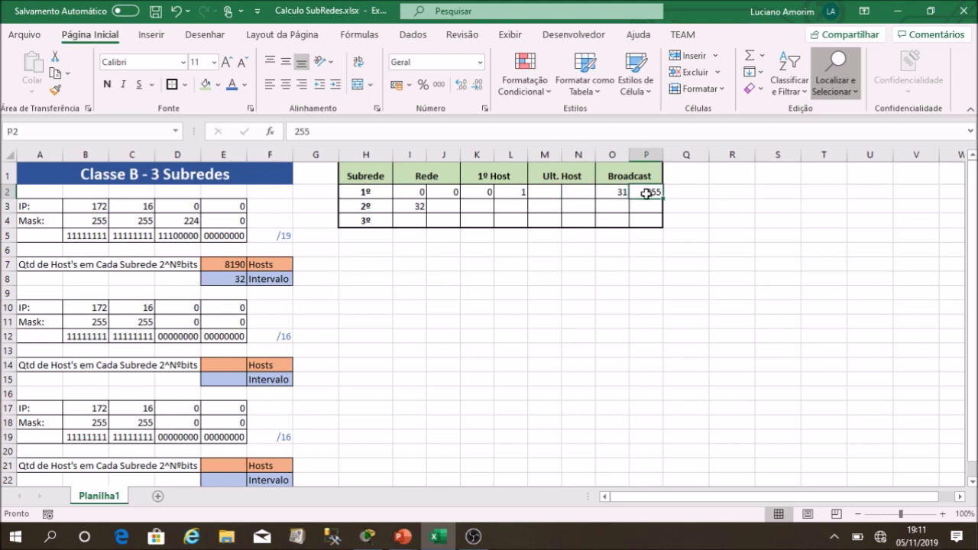
Enter 31 and 254 as the first subnet's last-host octets in M2 and N2
click(584, 193)
text(254)
click(548, 194)
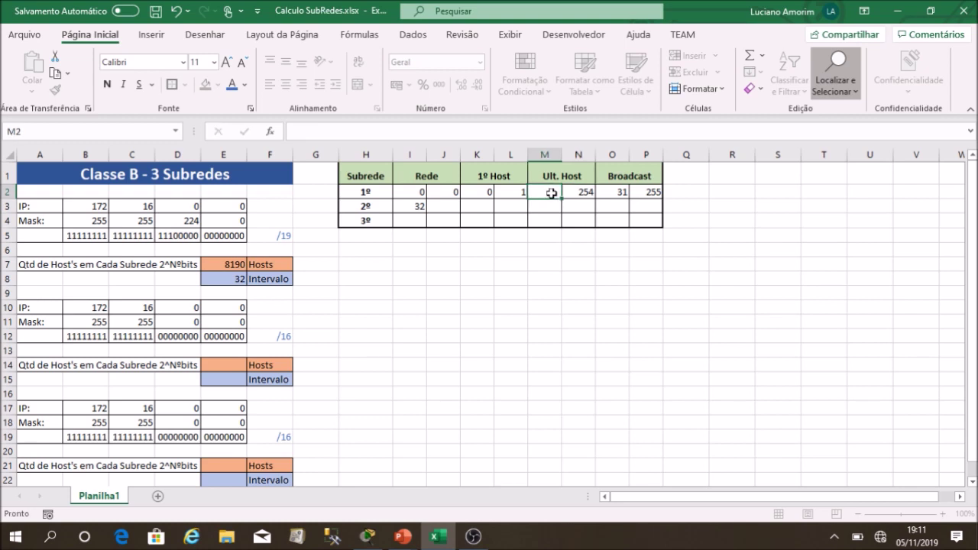
text(31)
key(Tab)
Review the first subnet's table row against its IP, mask, prefix and interval block, ending at the second subnet's network
drag(548, 191, 653, 192)
drag(403, 192, 649, 192)
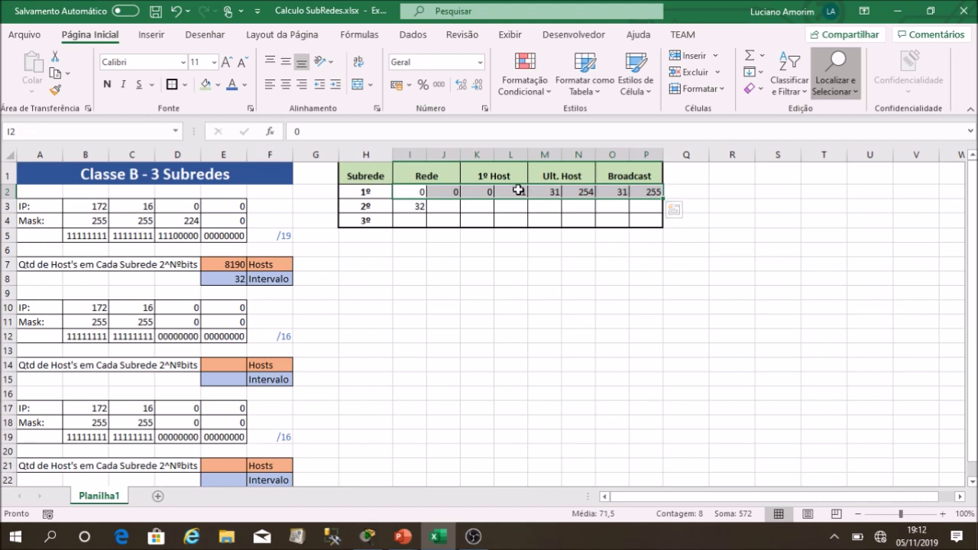
click(403, 192)
drag(360, 195, 650, 193)
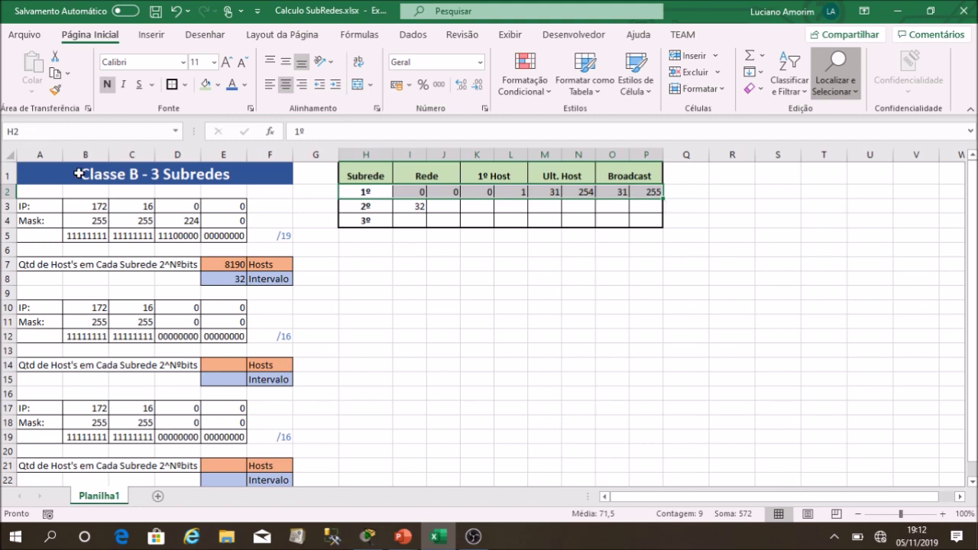
drag(47, 180, 49, 278)
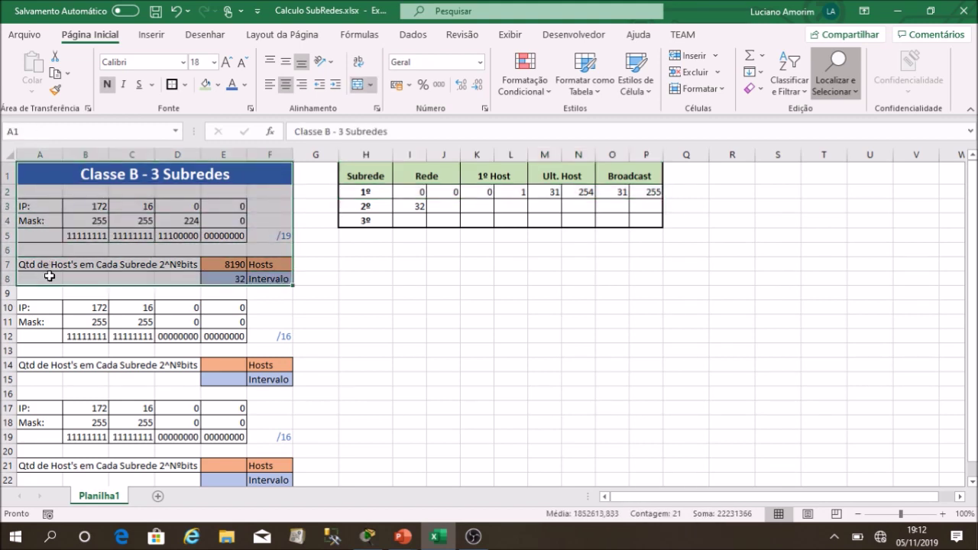
click(257, 236)
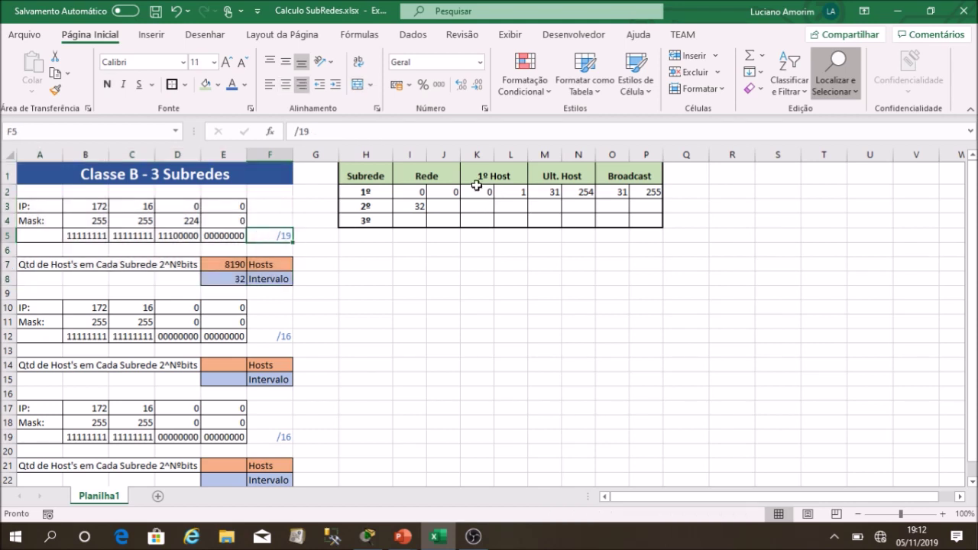
drag(411, 191, 655, 190)
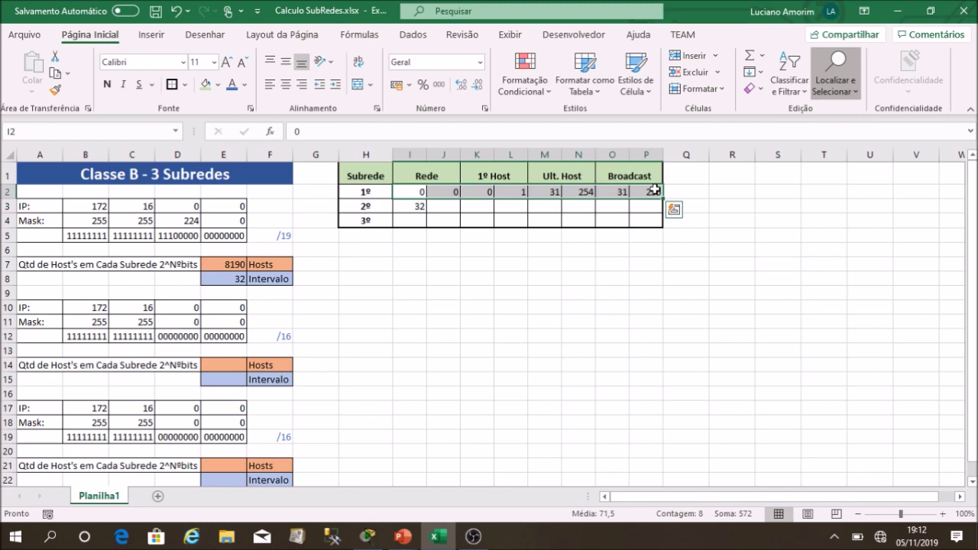
click(406, 206)
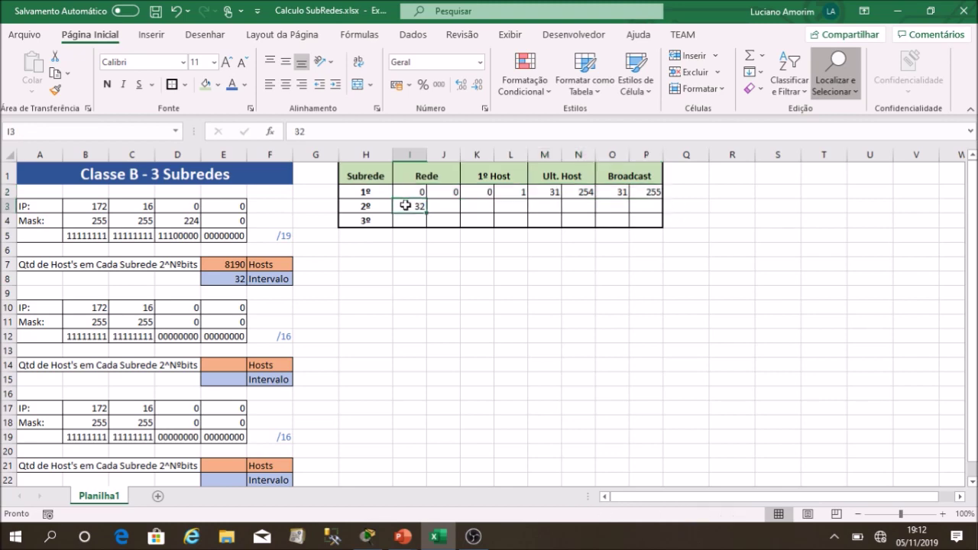
Switch to the PowerPoint slides, check the first subnet's mask and prefix in the Excel sheet, and advance to the IP-jump question
key(alt+Tab)
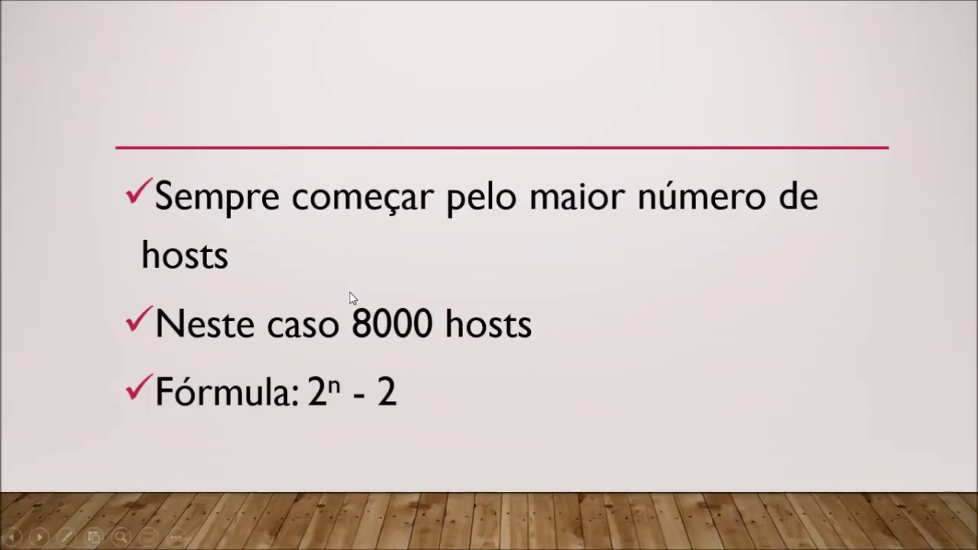
click(351, 297)
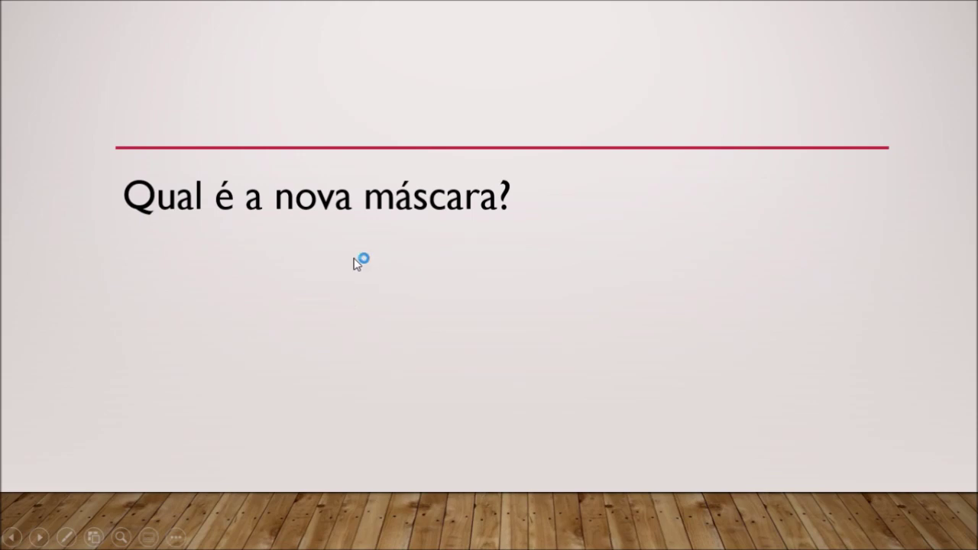
key(alt+Tab)
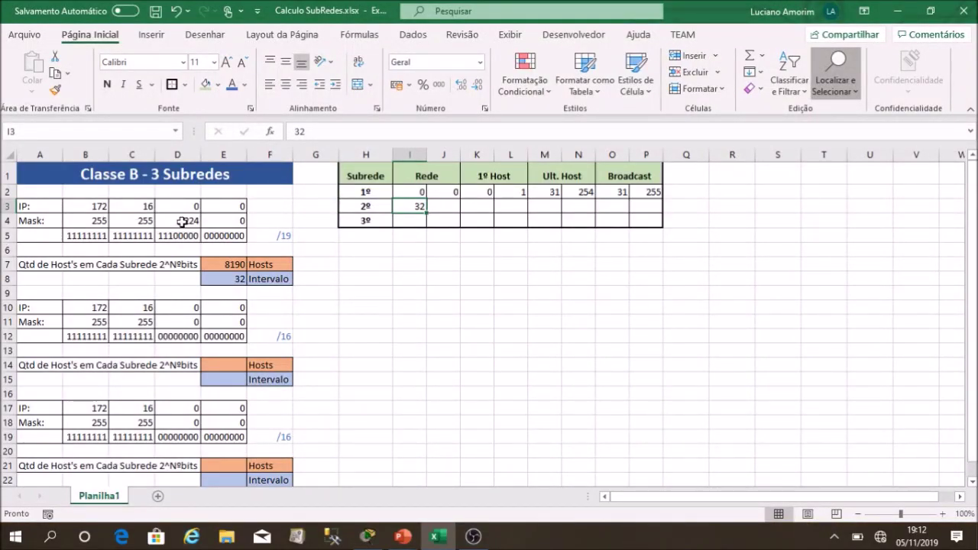
drag(98, 220, 229, 222)
click(272, 234)
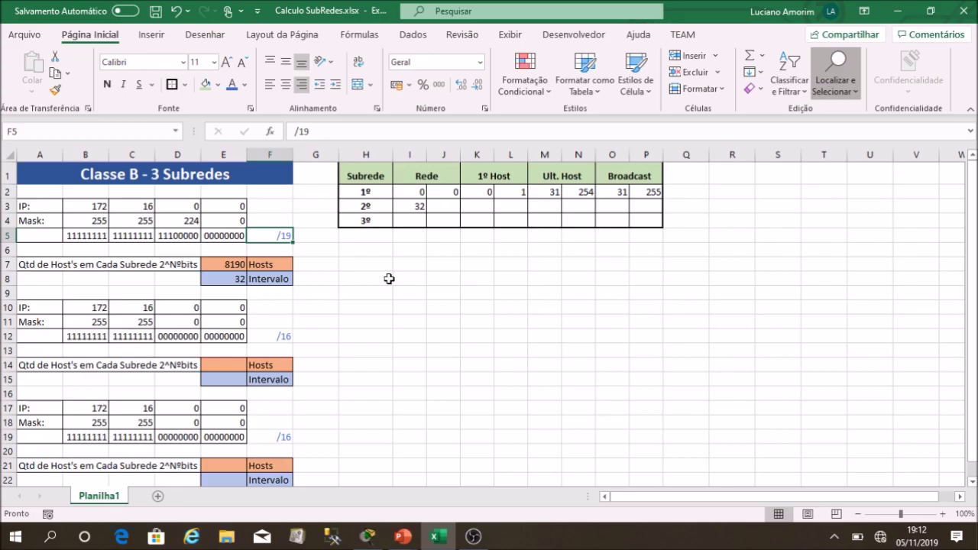
key(alt+Tab)
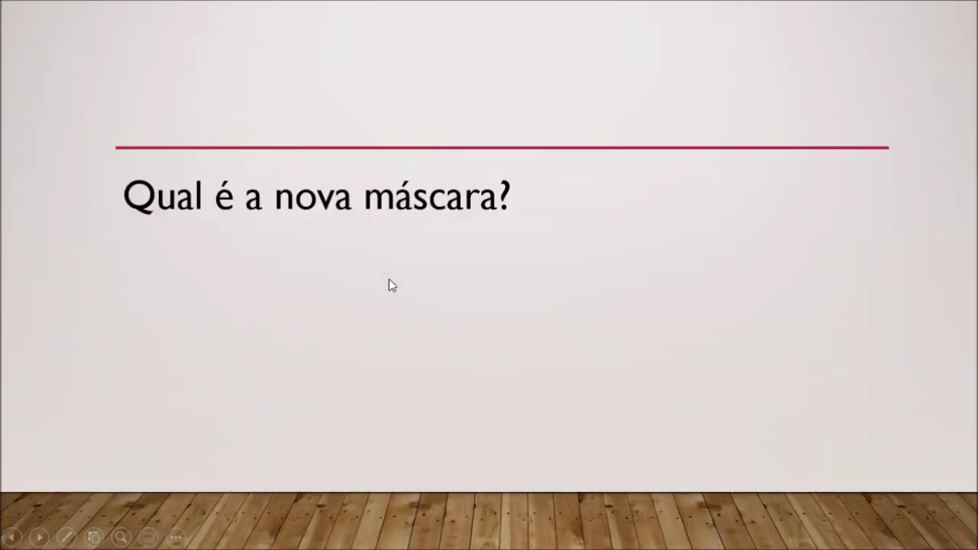
key(Right)
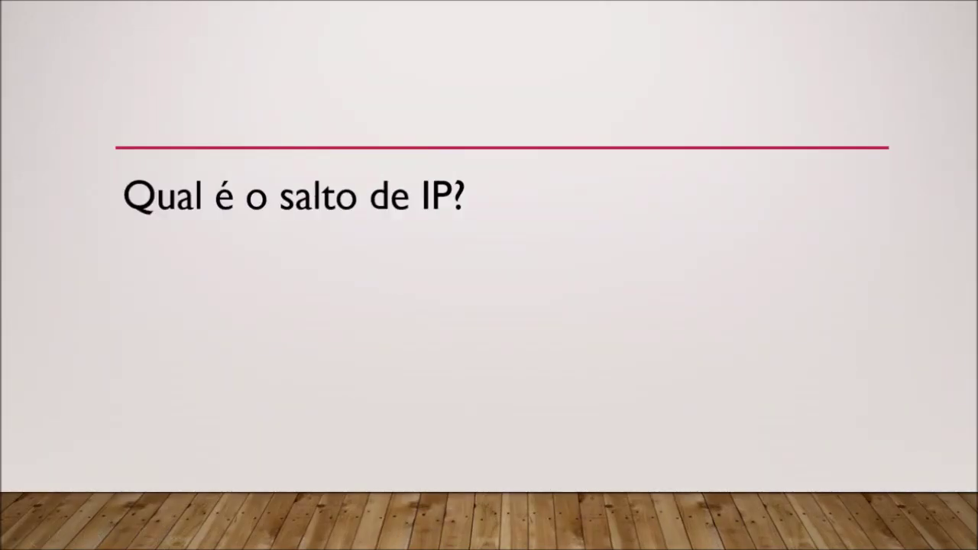
Return to the Excel sheet and examine the first subnet's network, host range and broadcast addresses in row 2
key(alt+Tab)
drag(415, 192, 651, 192)
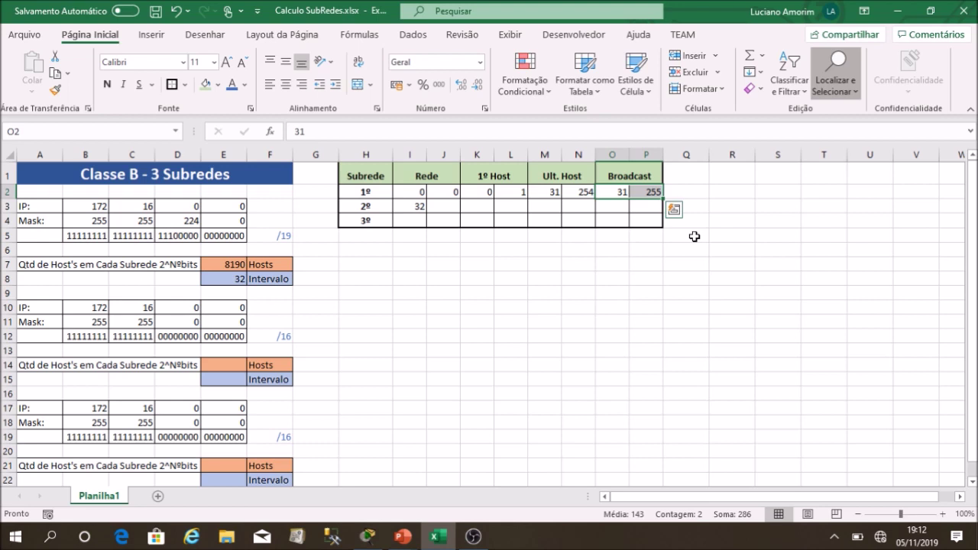
drag(415, 192, 445, 192)
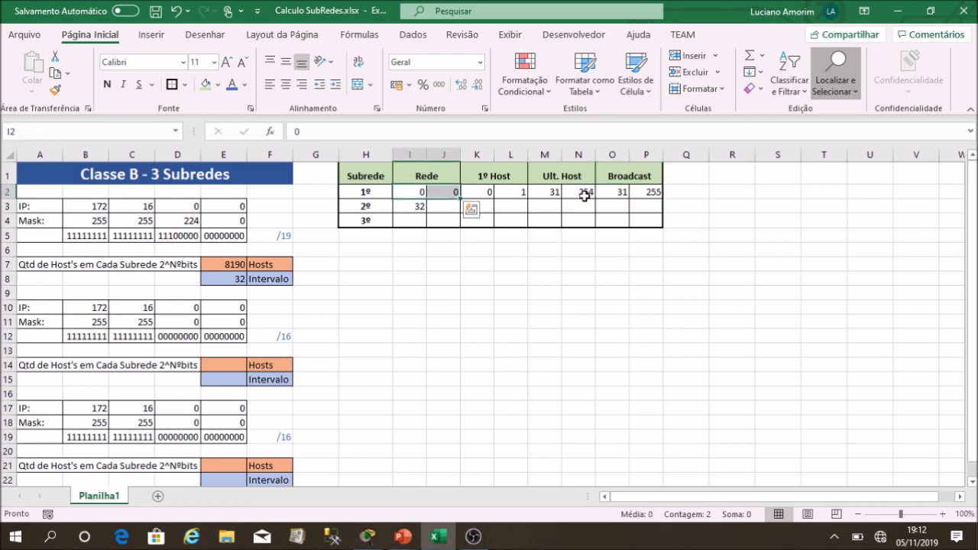
drag(601, 192, 650, 193)
drag(476, 192, 586, 193)
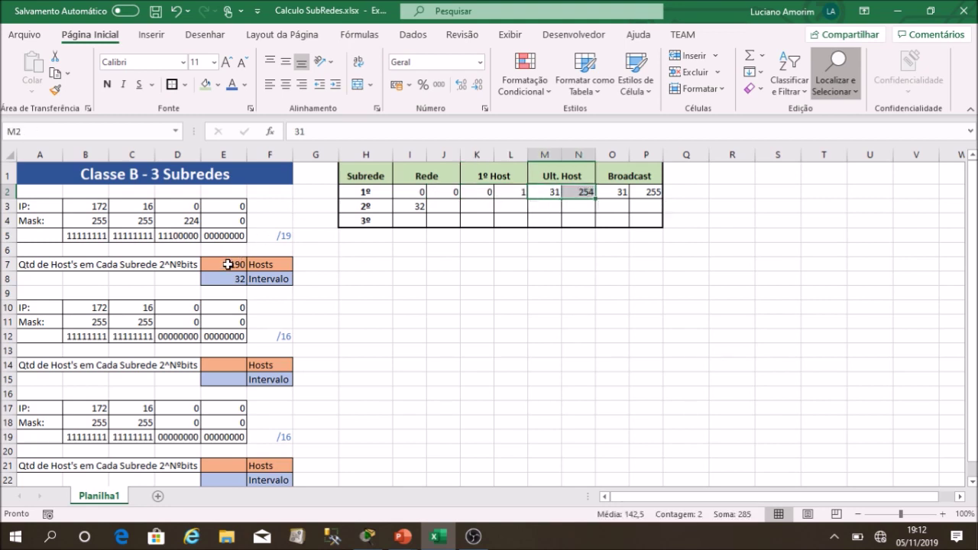
drag(480, 192, 583, 193)
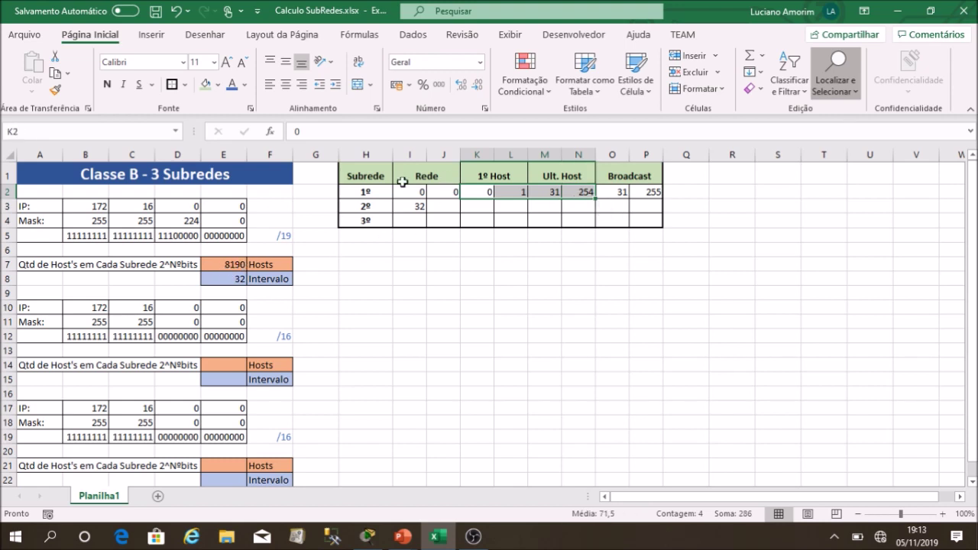
drag(402, 192, 654, 192)
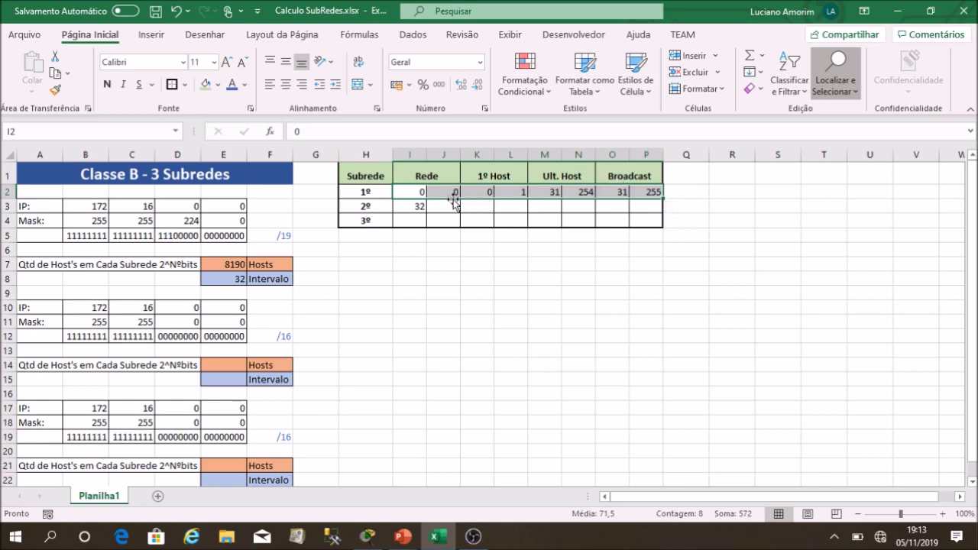
Advance the PowerPoint slides to the next-subnet question and check the host requirements in the Cisco Packet Tracer topology
key(alt+Tab)
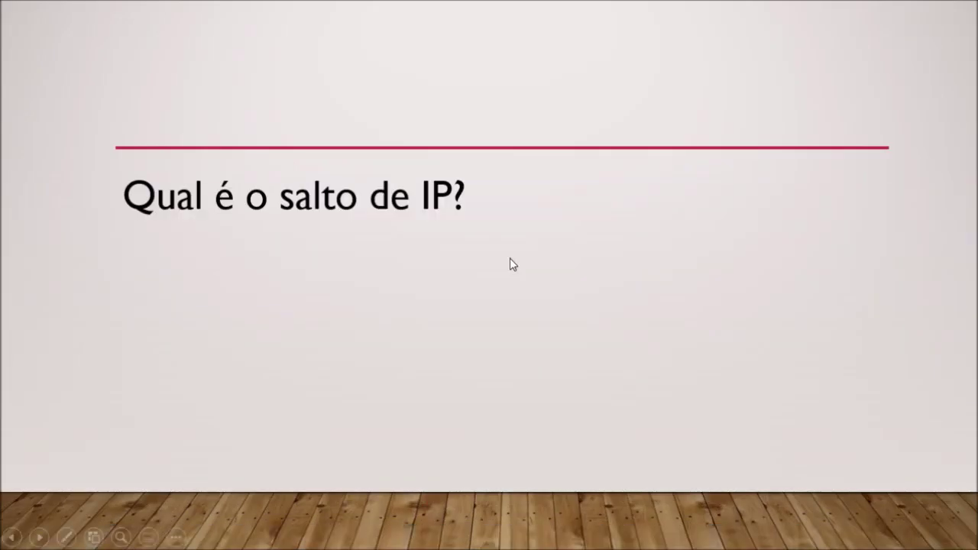
key(Right)
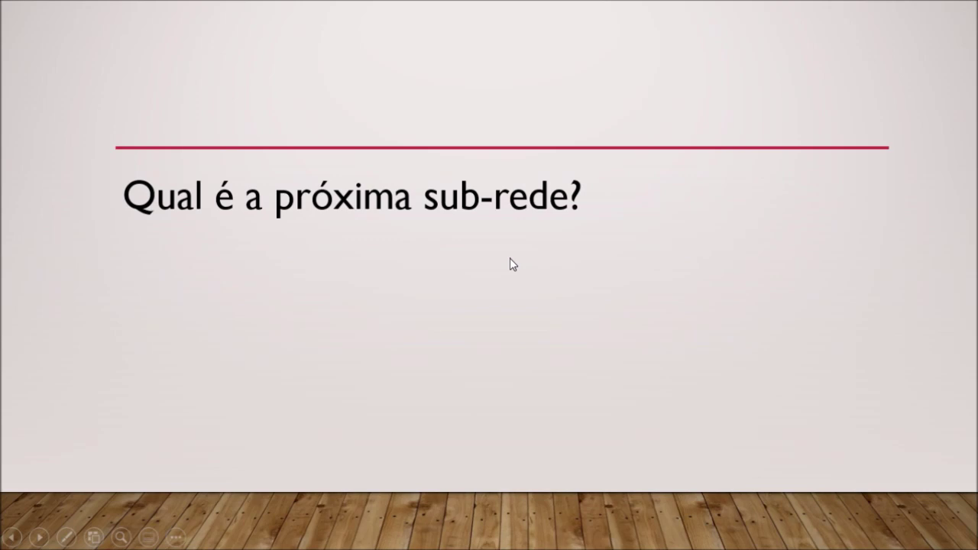
key(alt+Tab)
key(alt+Tab)
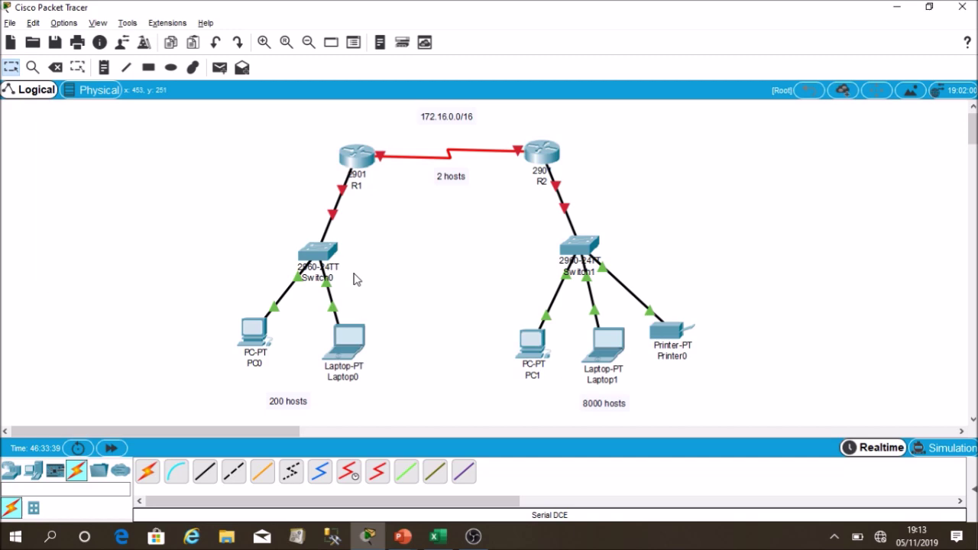
Switch to the Excel sheet and set the third octet of the second block's IP in D10 to 32
key(alt+Tab)
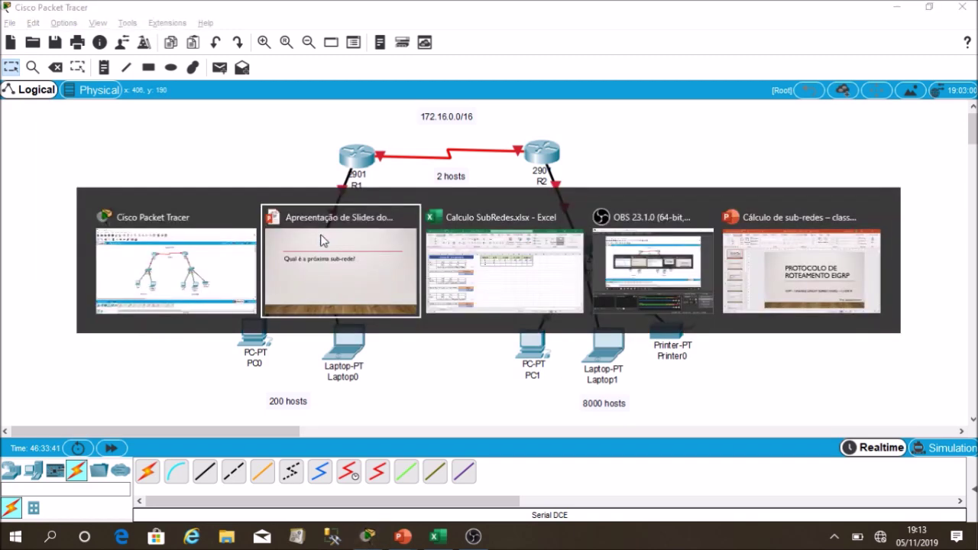
key(alt+Tab)
click(420, 208)
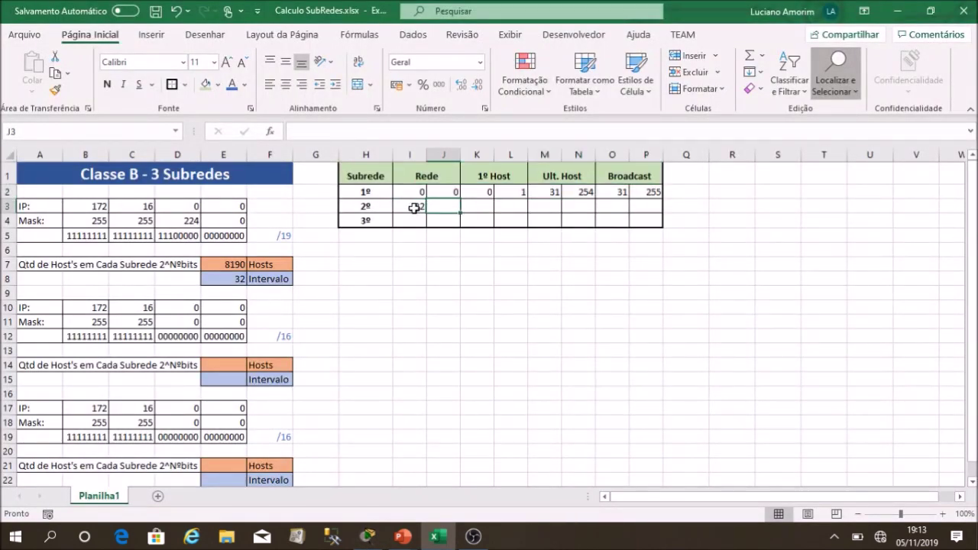
click(414, 208)
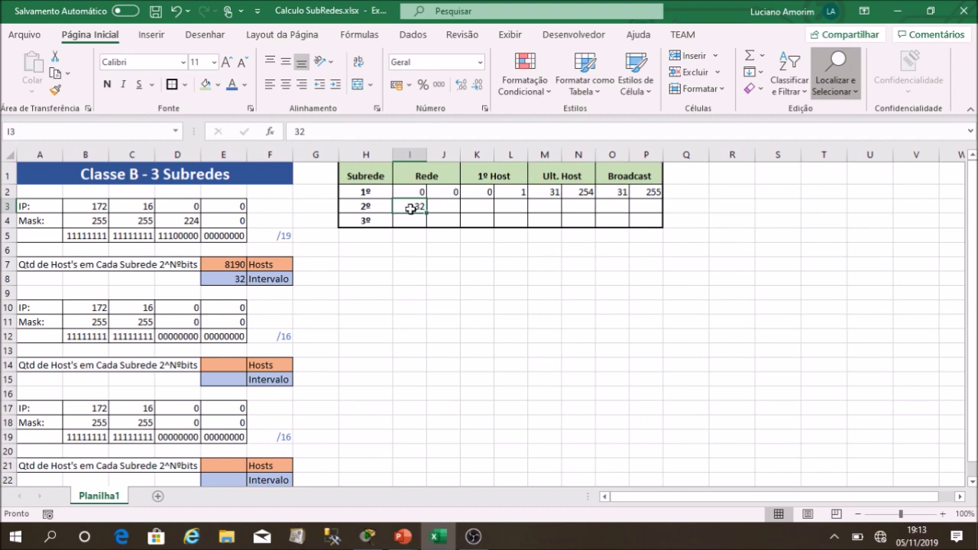
click(188, 308)
text(32)
click(209, 308)
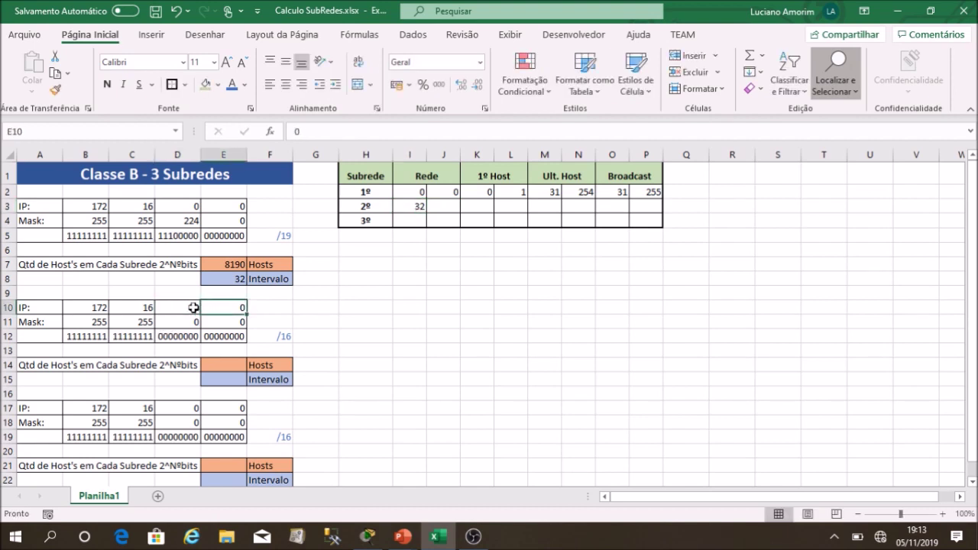
Set the last octet of the second subnet's broadcast address in P3 to 255
click(444, 205)
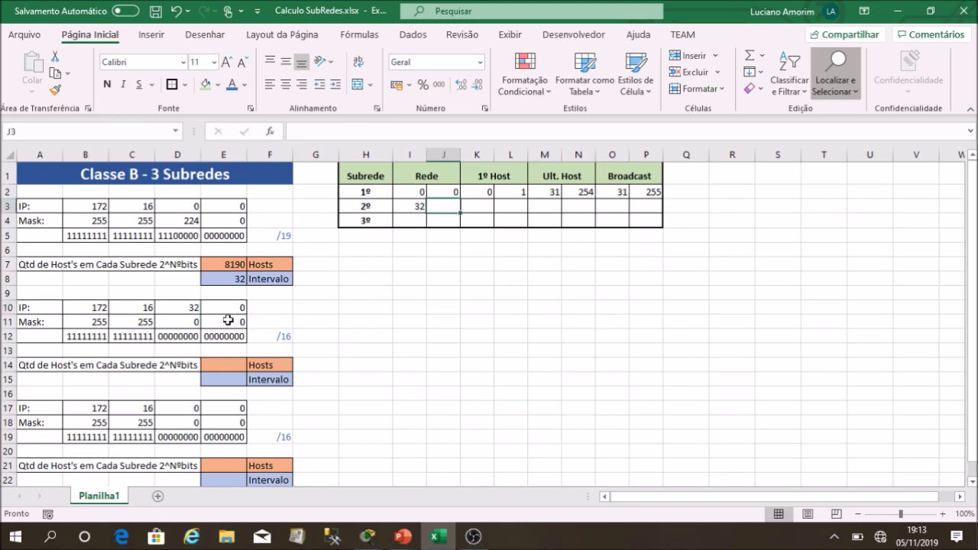
click(650, 205)
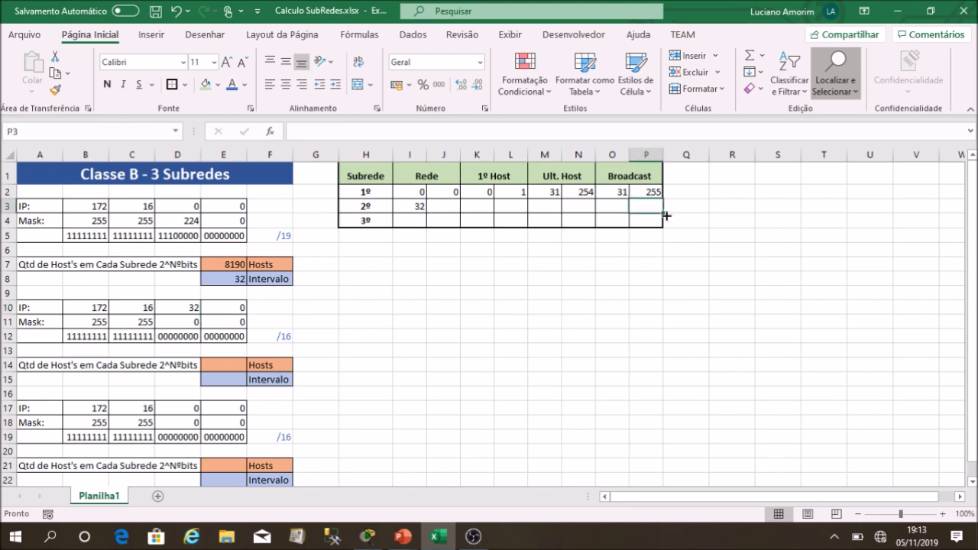
text(255)
click(692, 260)
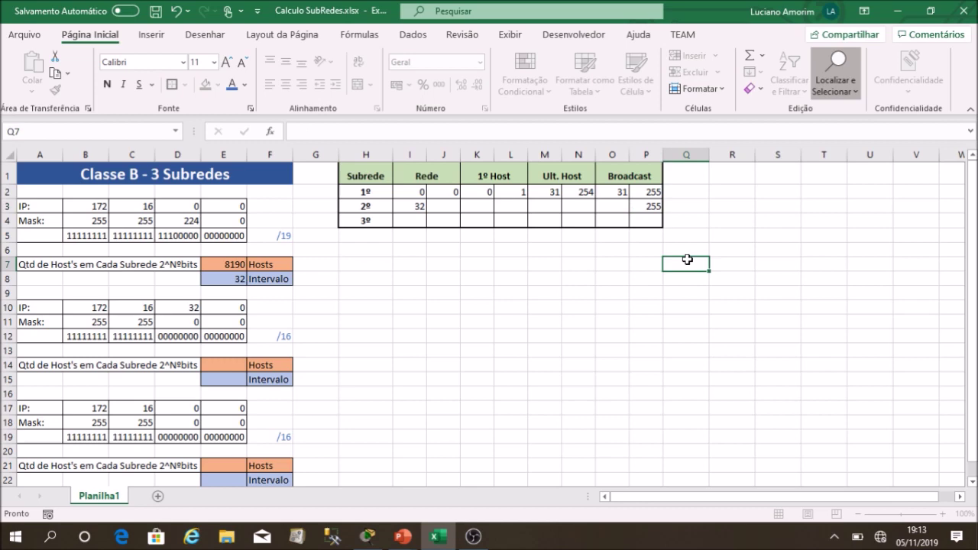
Check the 200-host requirement in Cisco Packet Tracer and enter =2^10 as the second subnet's host count in E14 in Excel
click(422, 207)
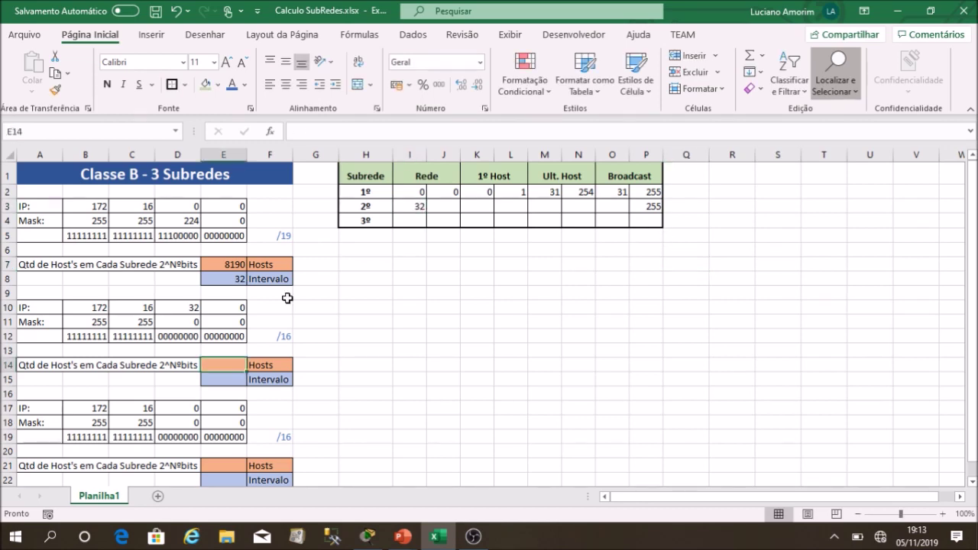
key(alt+Tab)
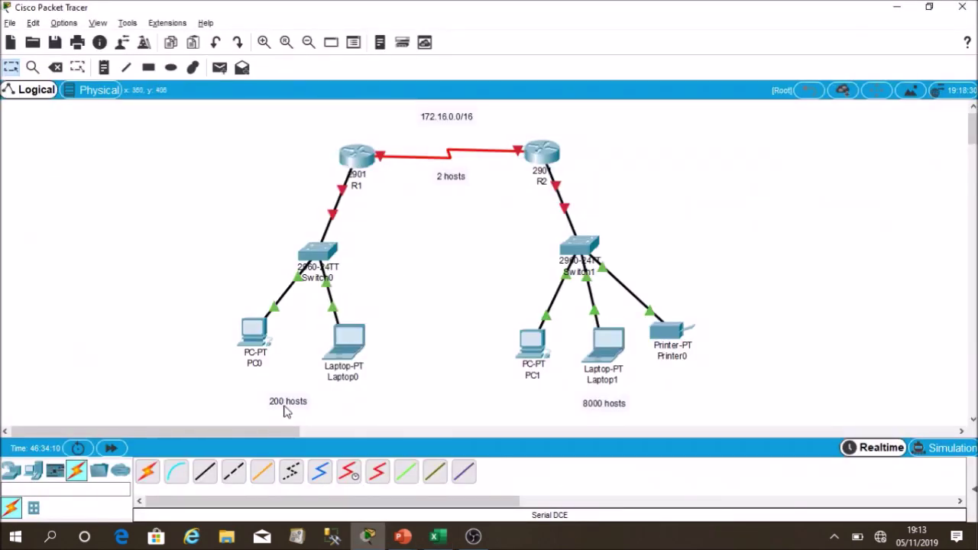
key(alt+Tab)
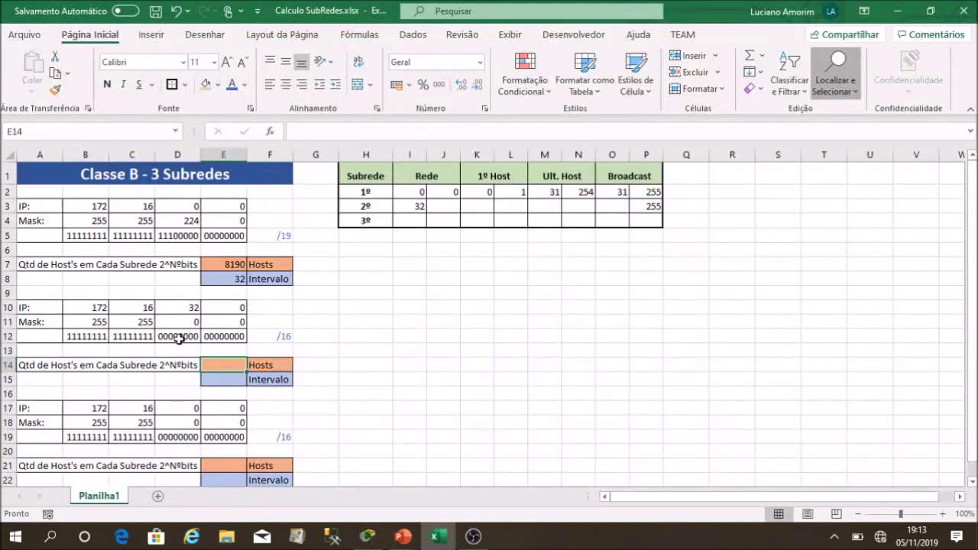
text(=2^10)
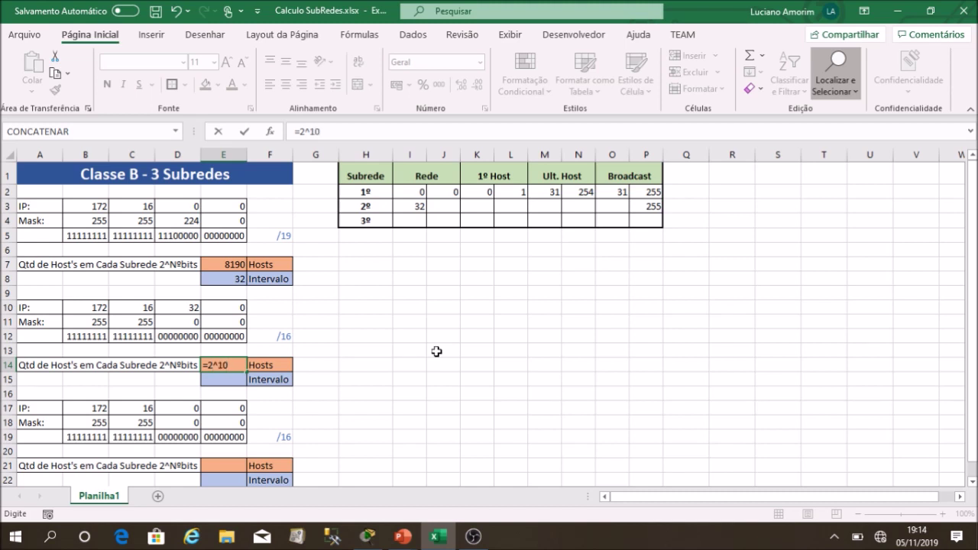
key(Return)
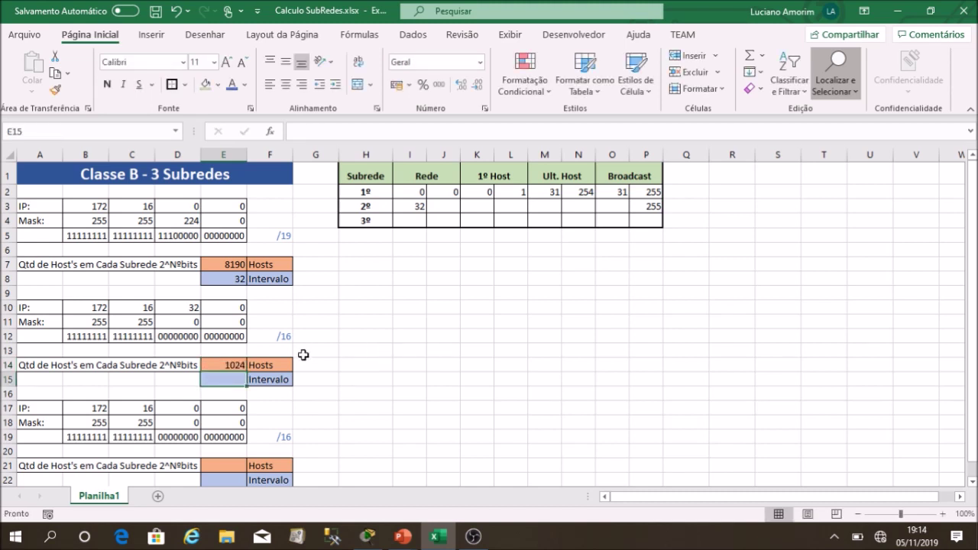
Change the exponent of the second subnet's host-count formula in E14 to 9
double_click(230, 366)
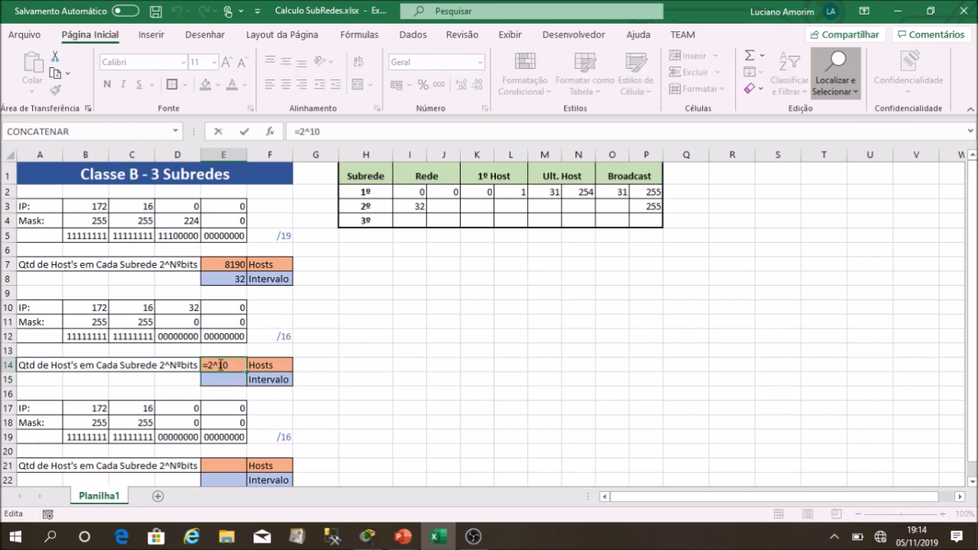
key(BackSpace)
key(BackSpace)
text(9)
key(Return)
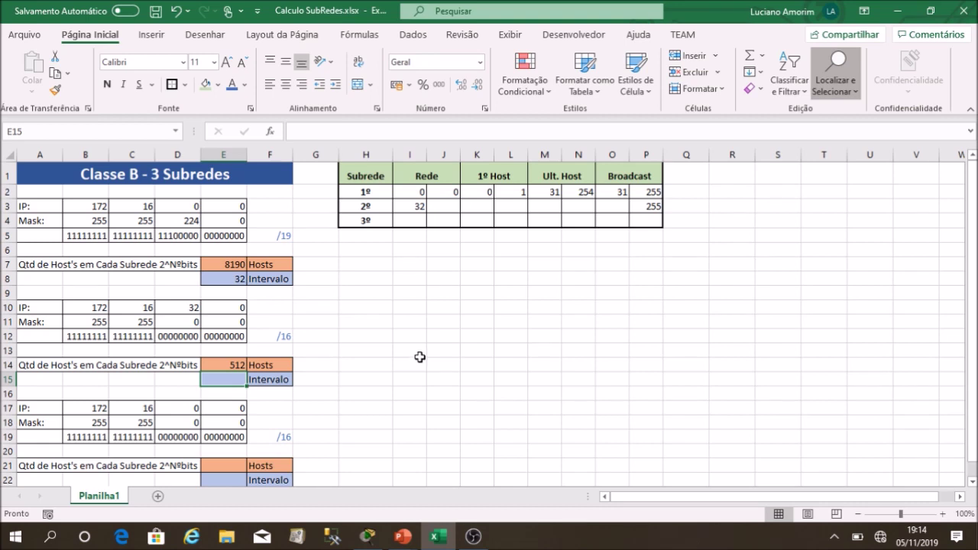
Change the second subnet's host-count formula in E14 to =2^8-2
double_click(229, 367)
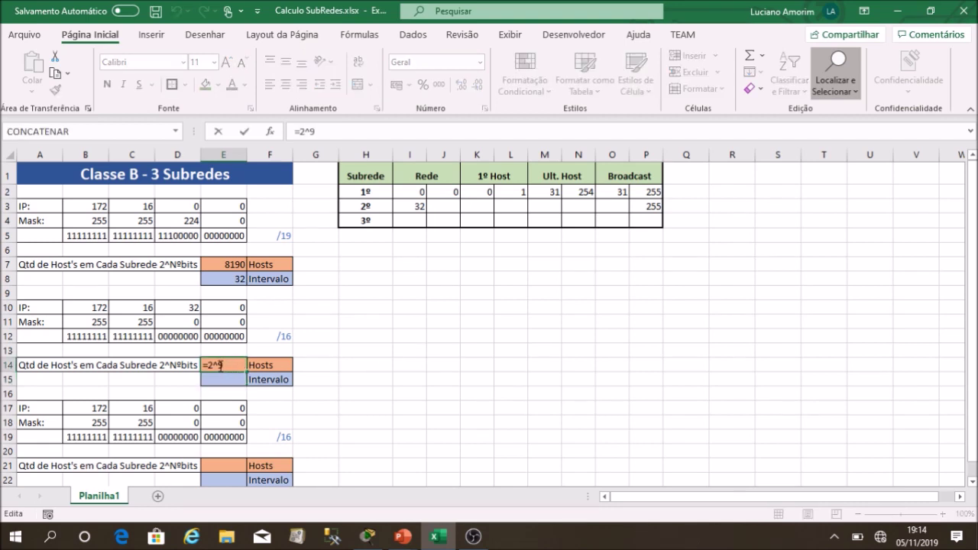
key(Return)
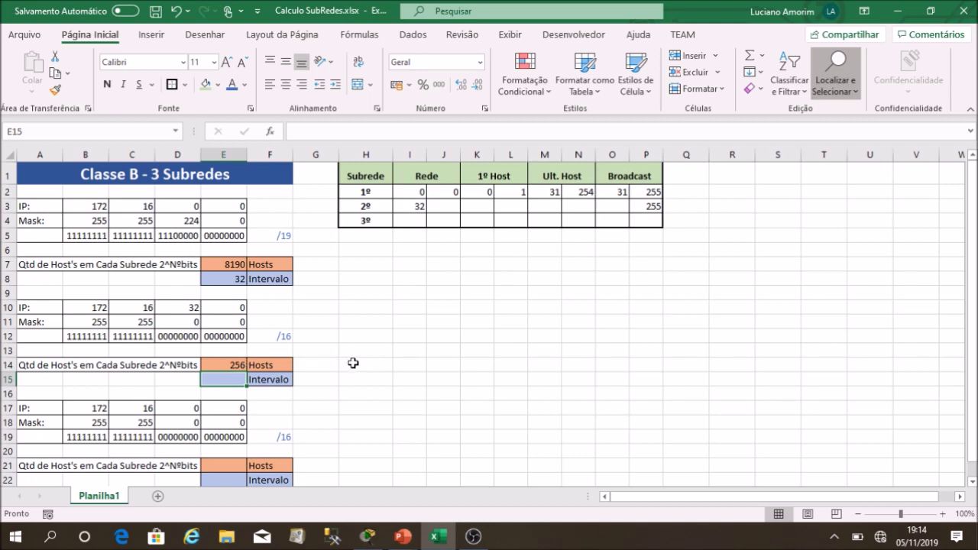
click(233, 365)
double_click(233, 365)
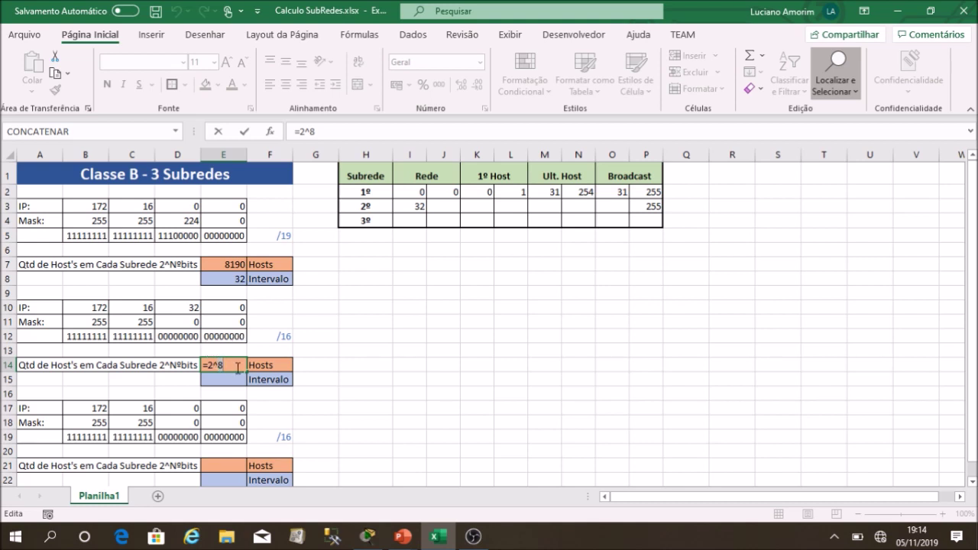
key(ctrl+Return)
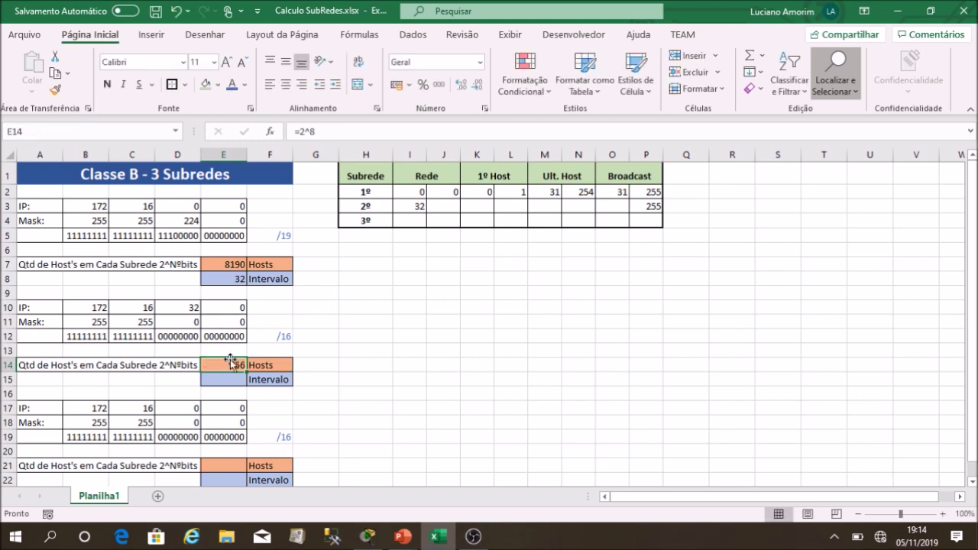
double_click(229, 362)
text(-2)
key(Return)
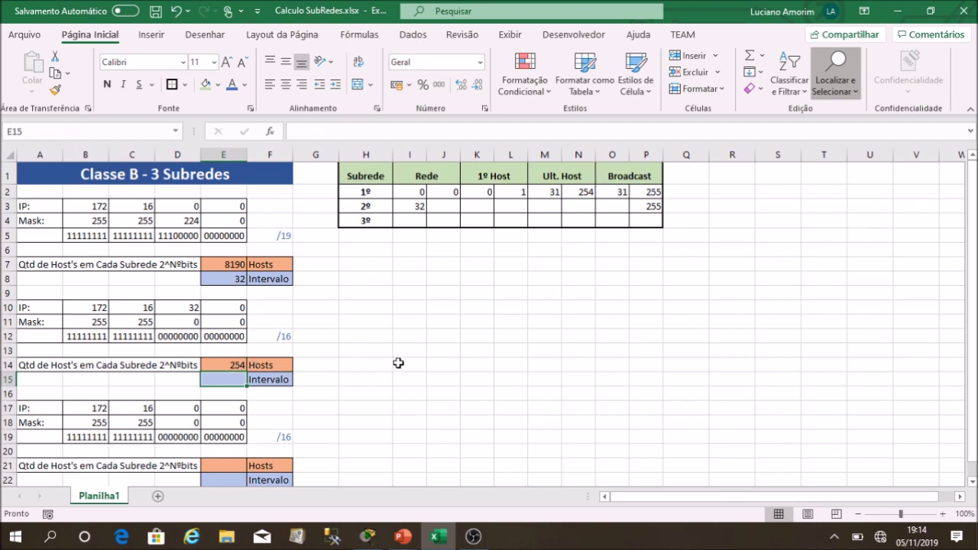
Set the third binary octet of the second block's mask in D12 to 11111111, keeping it as text
click(179, 337)
drag(297, 131, 374, 131)
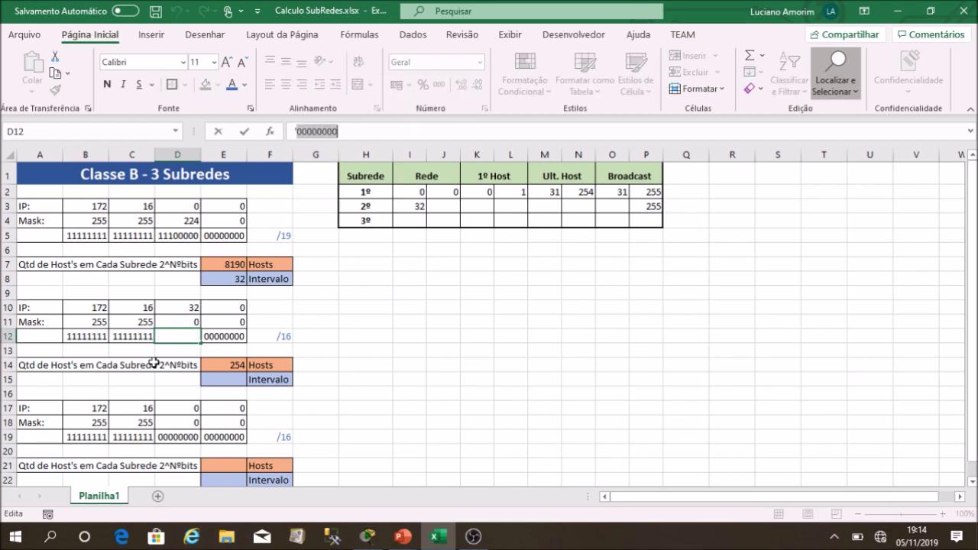
key(Escape)
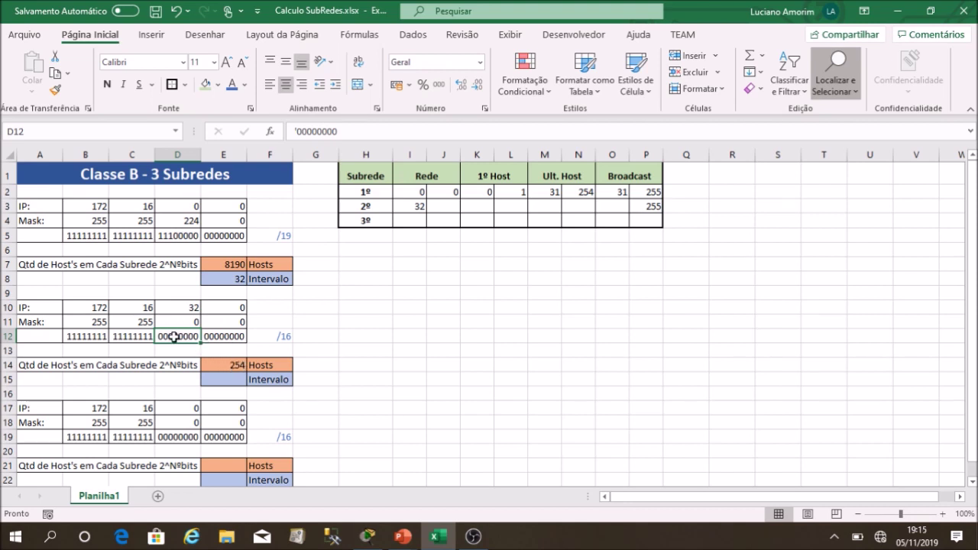
drag(295, 131, 375, 131)
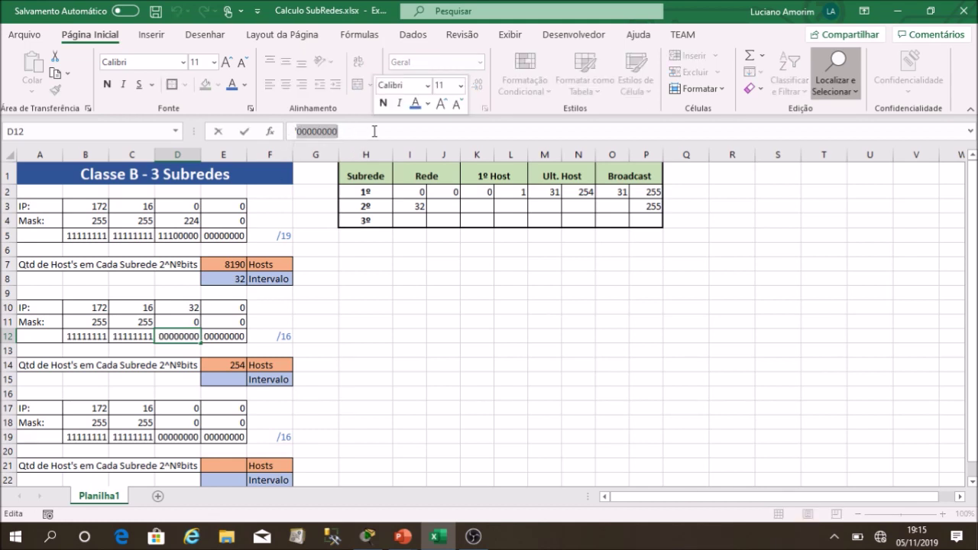
text(11111111)
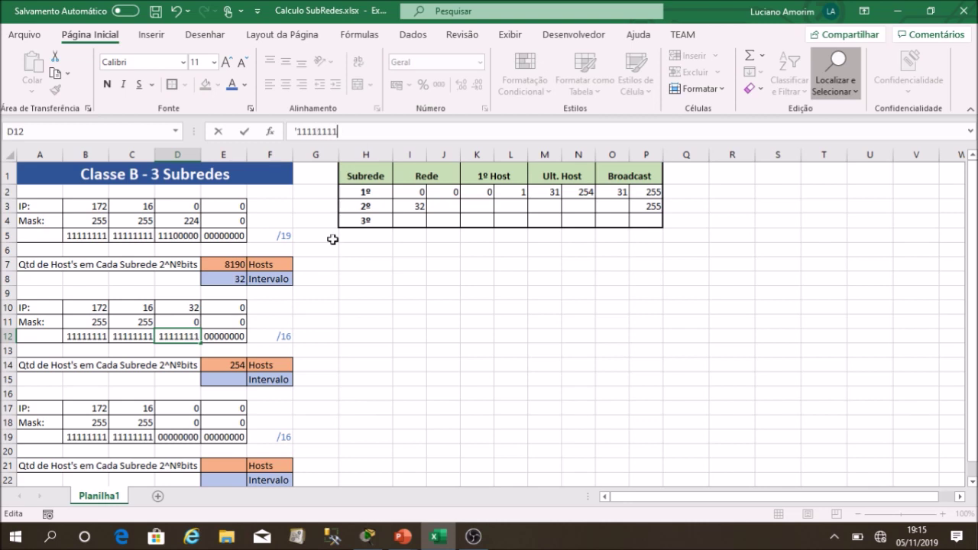
click(222, 337)
click(190, 338)
click(221, 337)
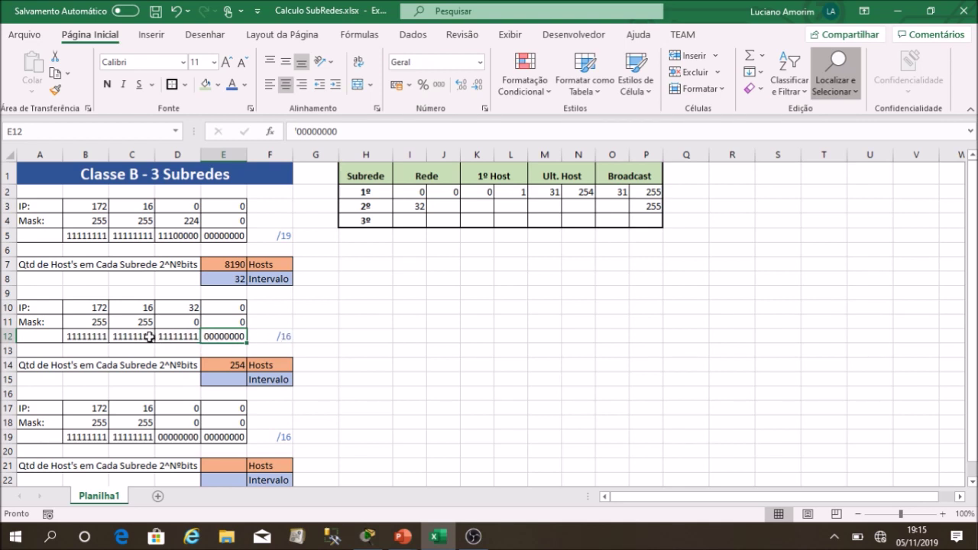
Change the second block's prefix length in F12 to /24
click(286, 336)
double_click(284, 336)
double_click(287, 337)
text(24)
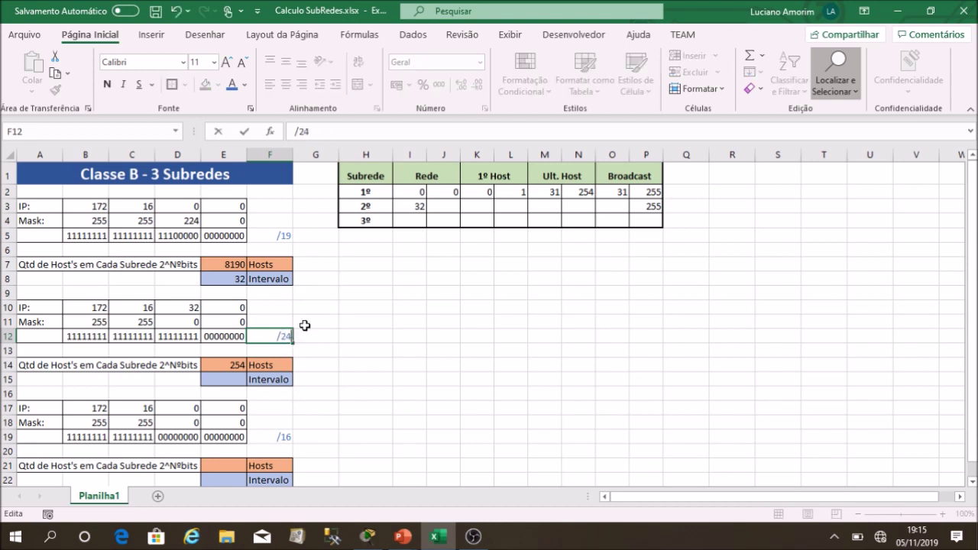
key(Return)
click(287, 336)
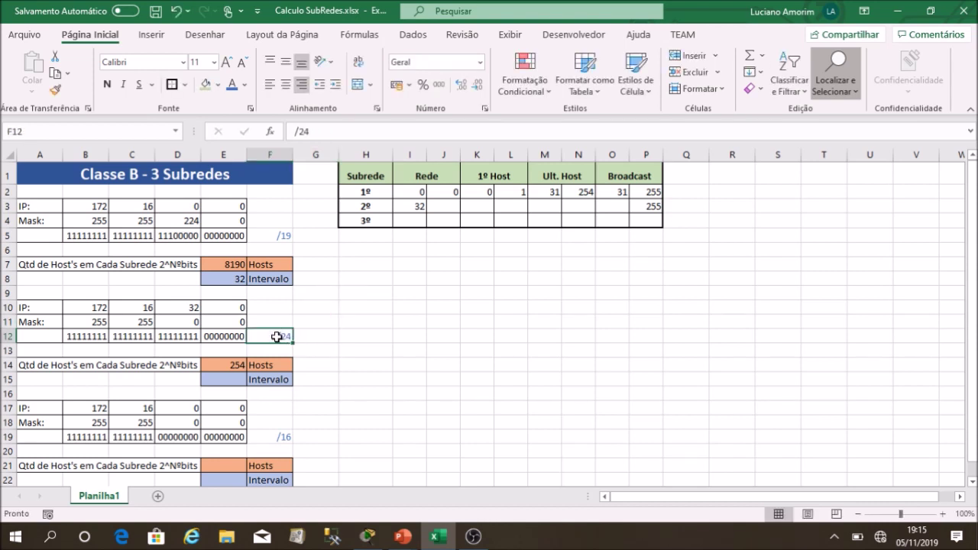
Set the third octet of the second block's decimal mask in D11 to 255 and review the mask against its prefix
click(185, 323)
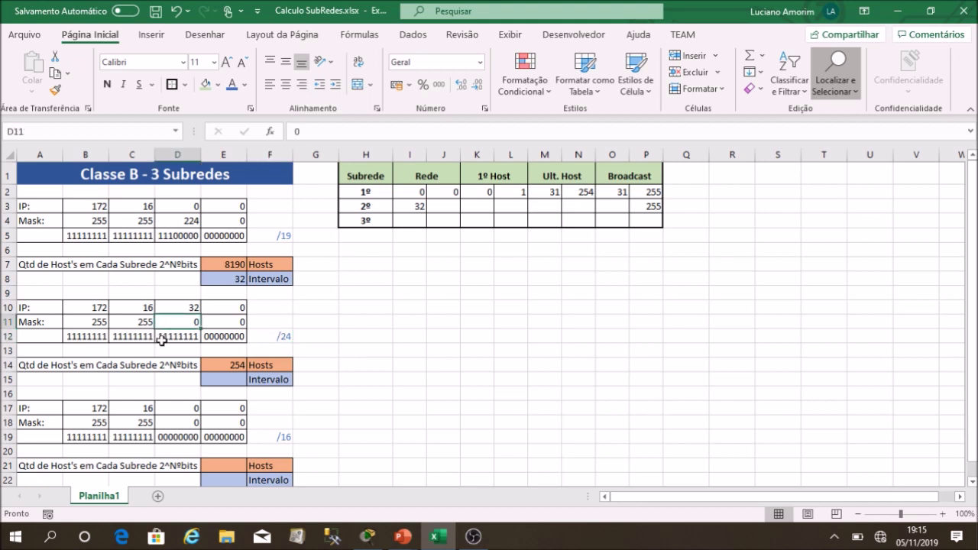
text(255)
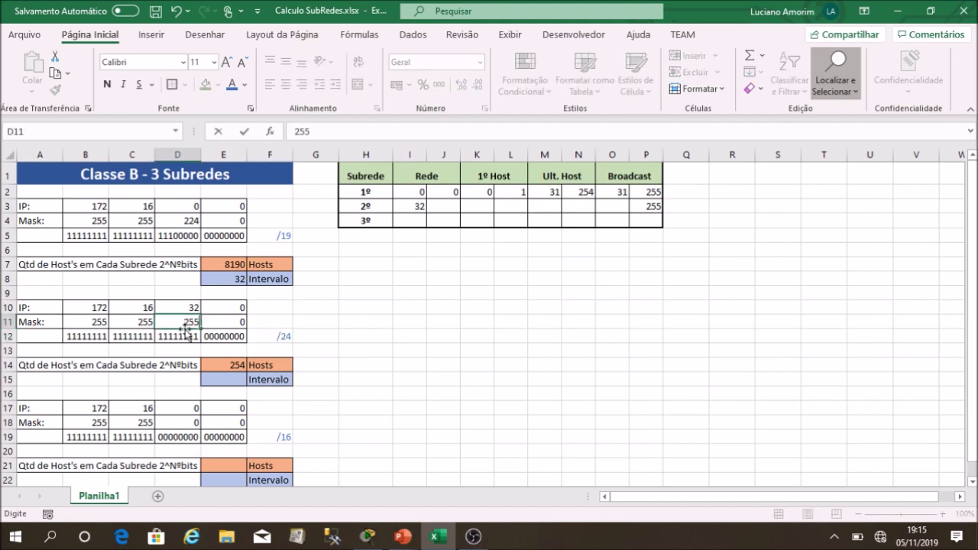
key(Return)
click(188, 322)
drag(88, 322, 65, 321)
click(140, 324)
click(185, 321)
click(225, 323)
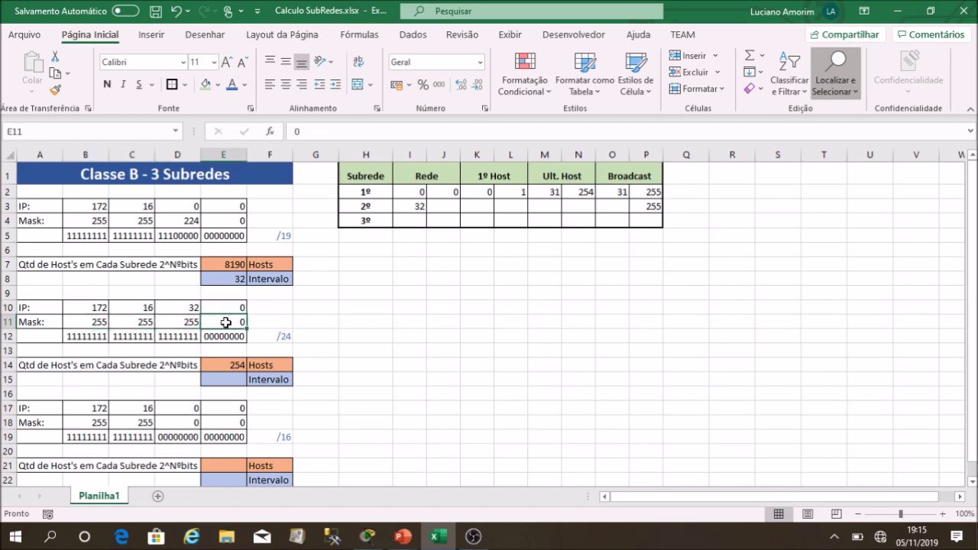
click(270, 340)
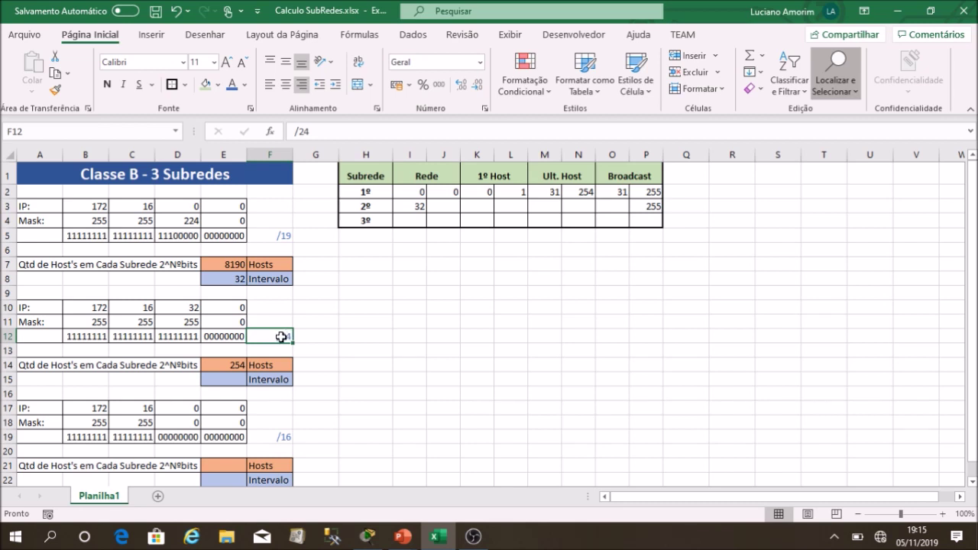
Enter 256 as the second subnet's interval in E15
click(224, 382)
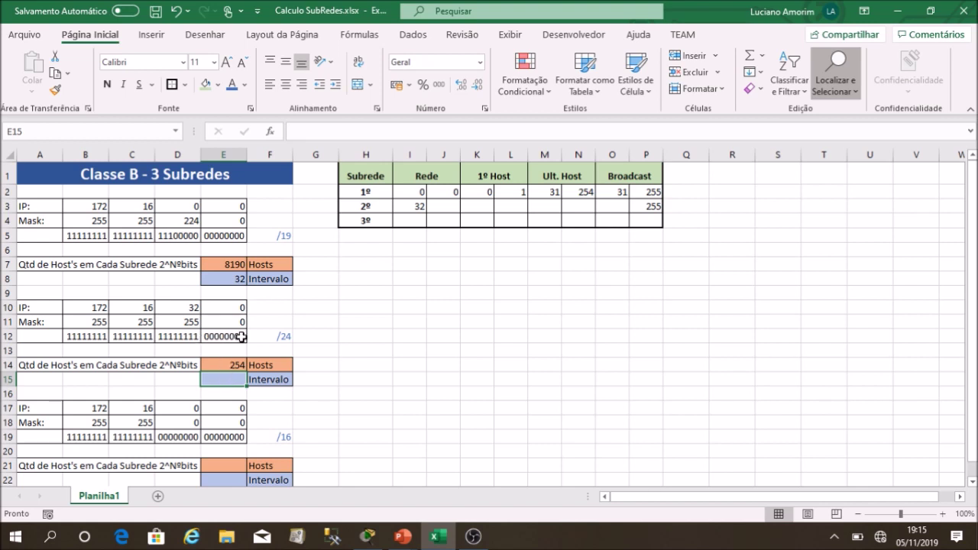
text(256)
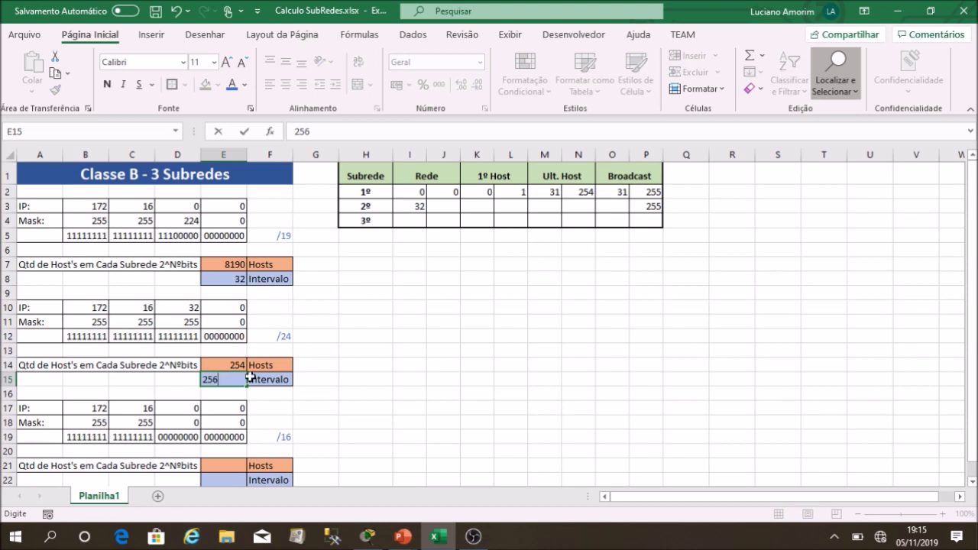
click(259, 379)
click(236, 378)
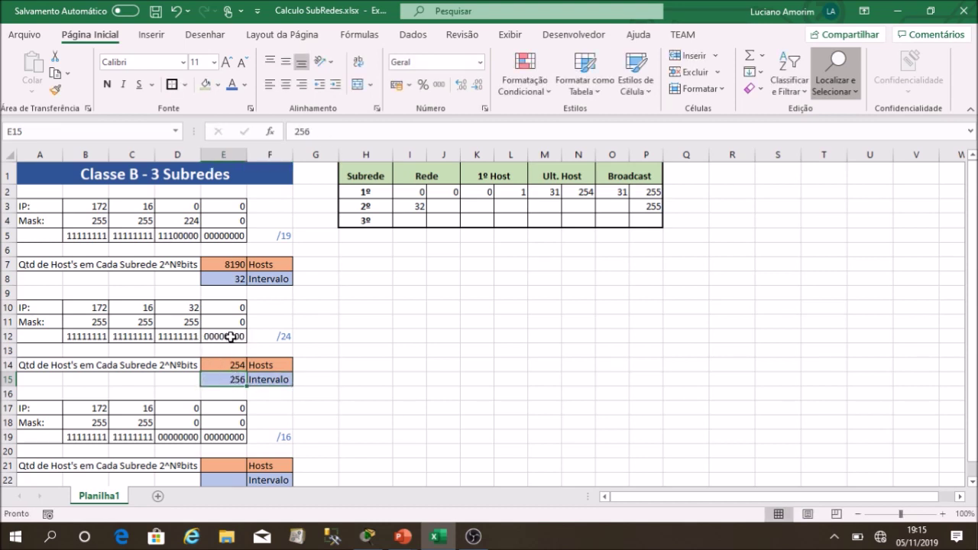
Enter the second subnet's interval in E15 as the formula =2^8
double_click(232, 379)
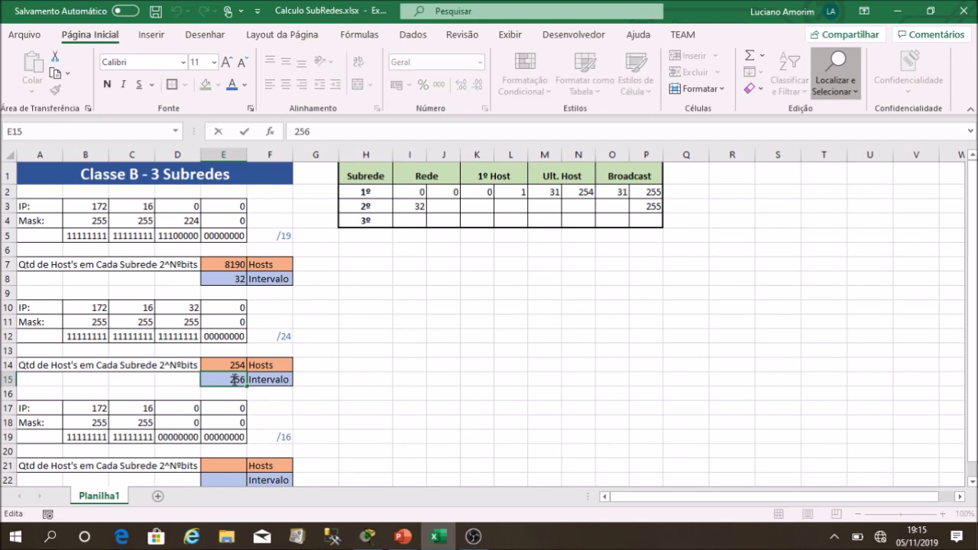
double_click(267, 379)
text(=2^8)
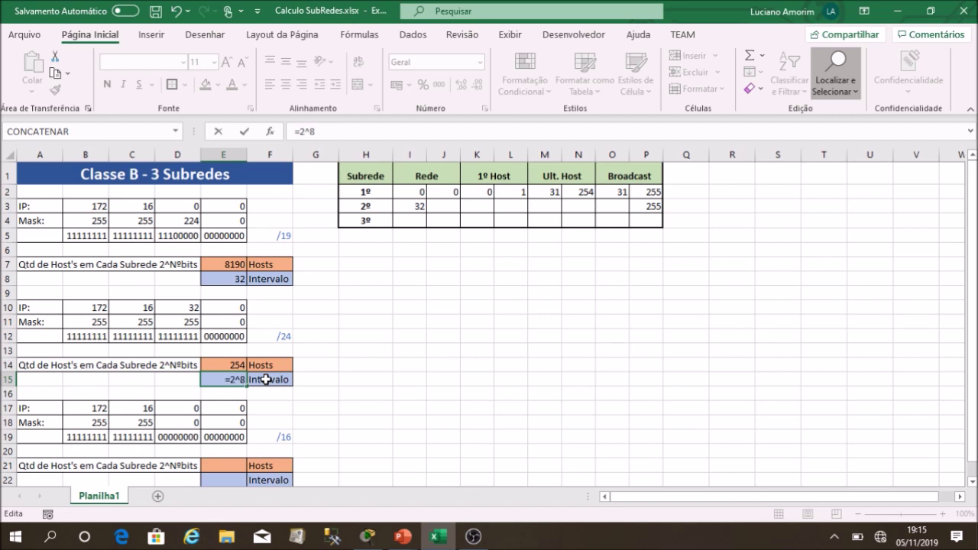
key(Return)
key(Up)
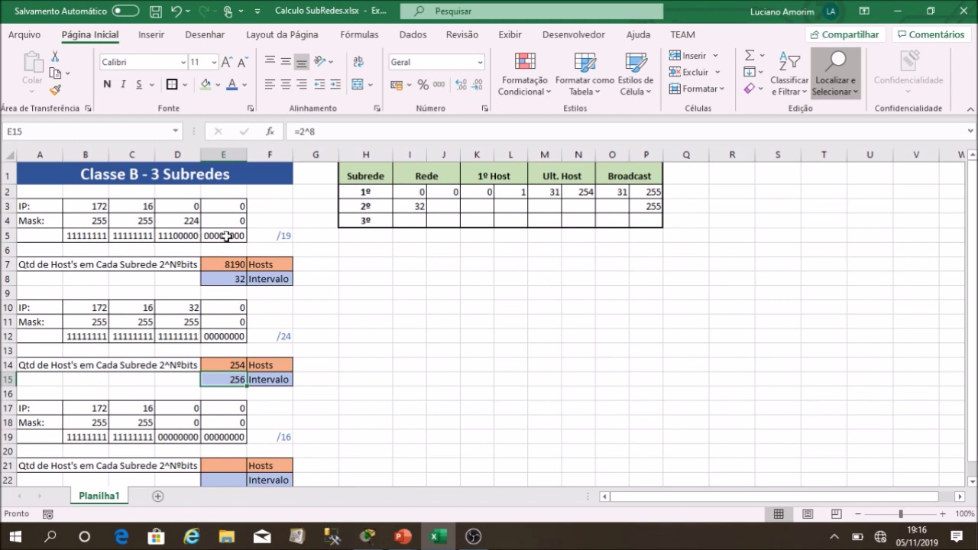
Review the first subnet's interval and address row, and set the last octet of the second subnet's network address in J3 to 0
click(236, 279)
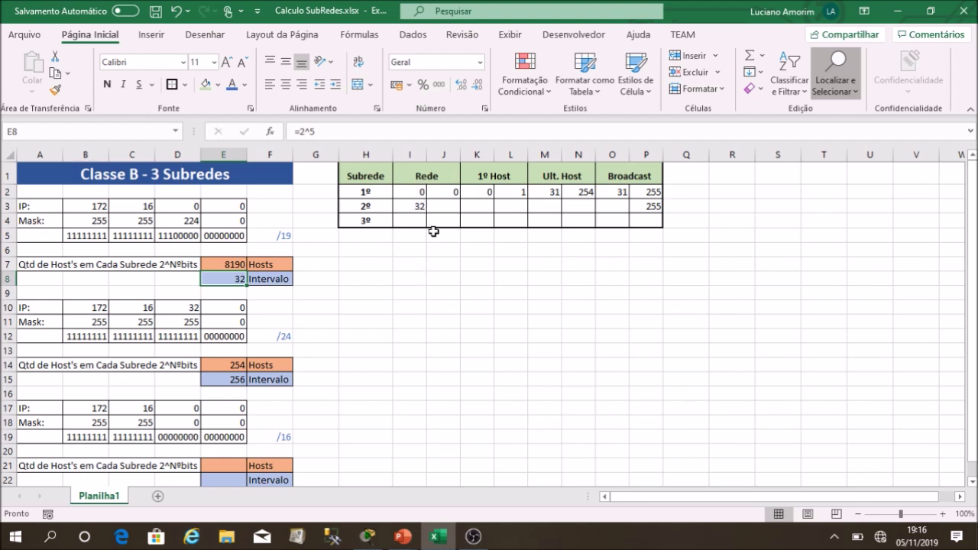
drag(361, 192, 652, 192)
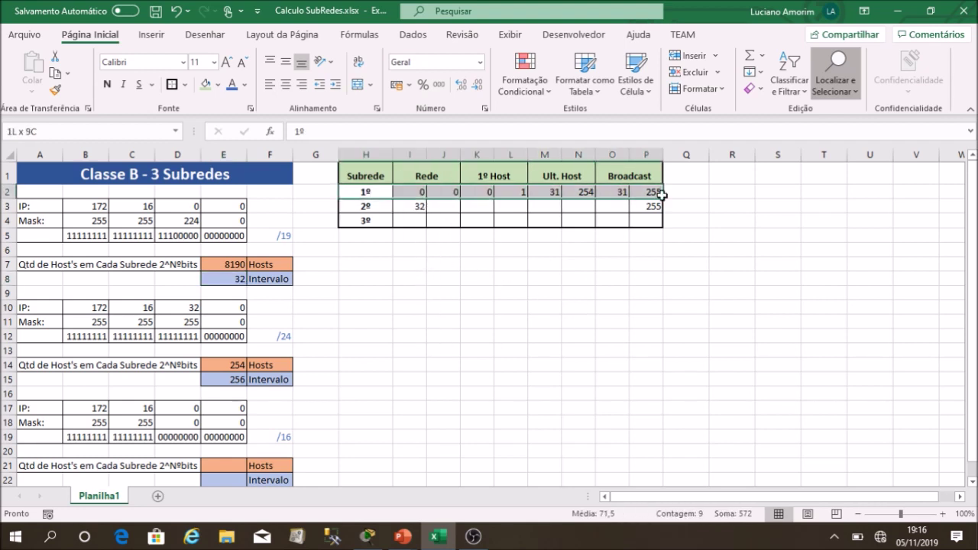
click(414, 206)
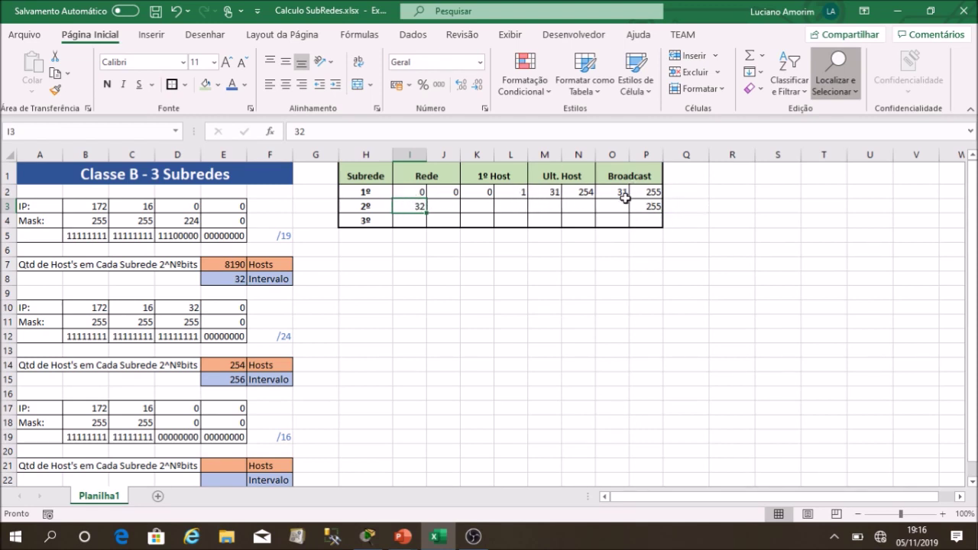
click(451, 208)
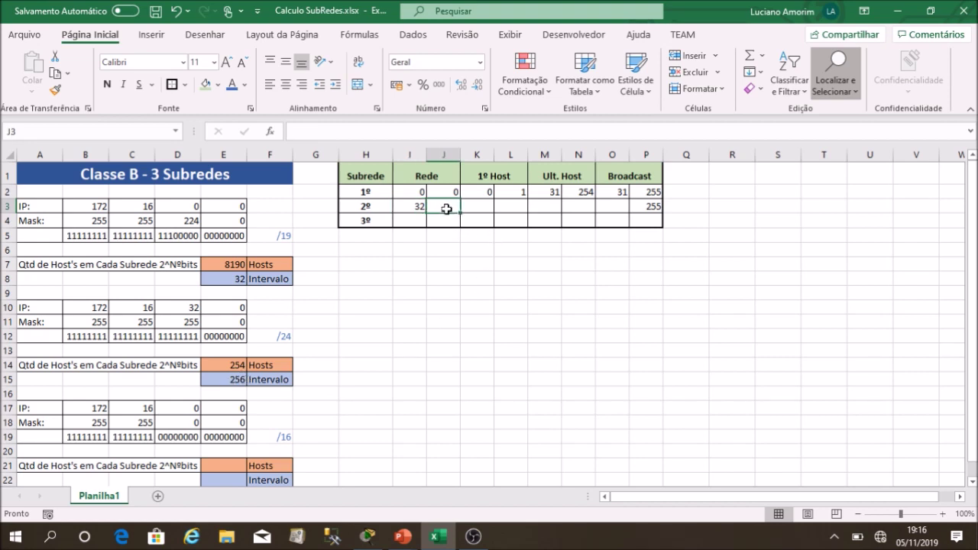
text(0)
click(487, 207)
mouse_move(413, 206)
mouse_down()
mouse_move(448, 207)
mouse_move(419, 207)
mouse_up()
key(ctrl+z)
Enter the second subnet's first-host octets as 32 in K3 and 1 in L3
click(475, 205)
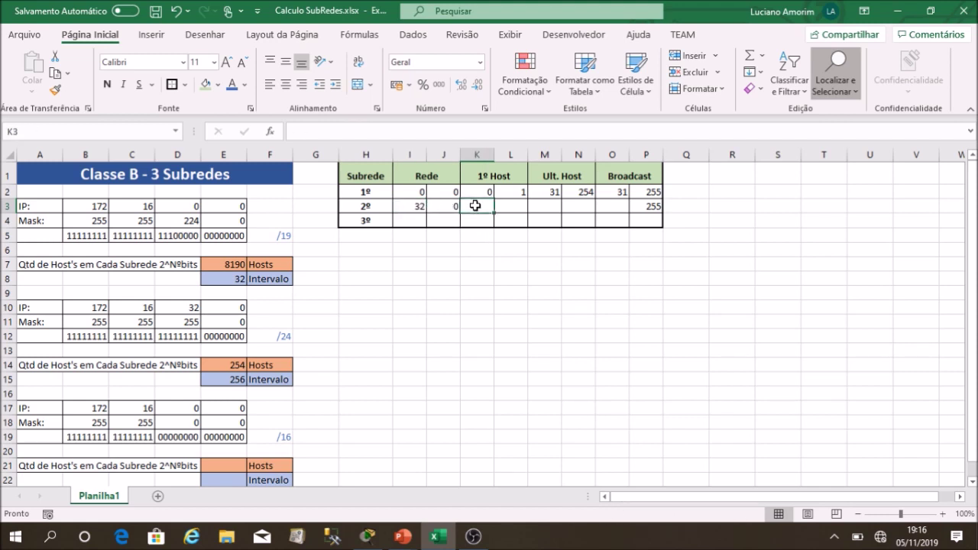
text(32)
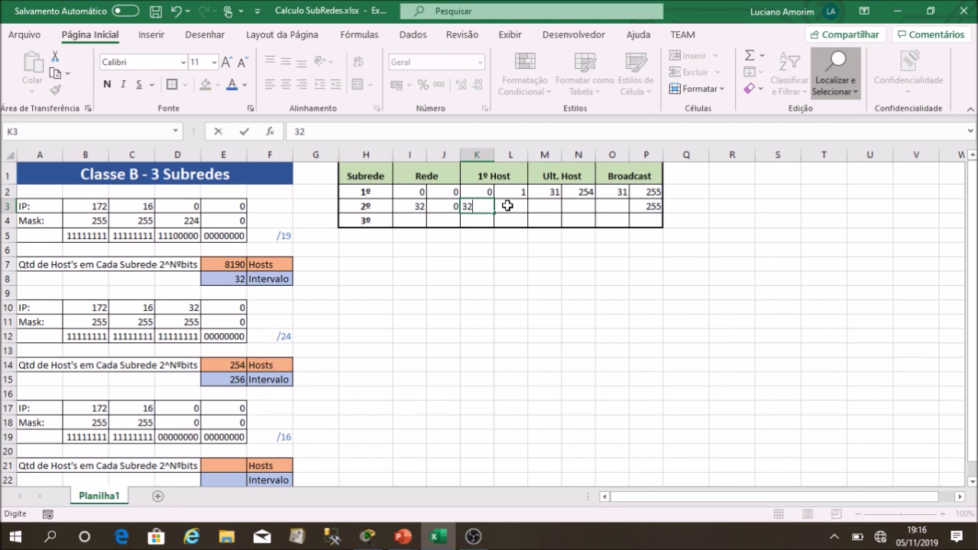
click(507, 205)
text(1)
key(Return)
drag(481, 207, 511, 208)
Enter the second subnet's last-host octets 32 and 254 in M3:N3 and the broadcast's third octet 32 in O3
click(538, 207)
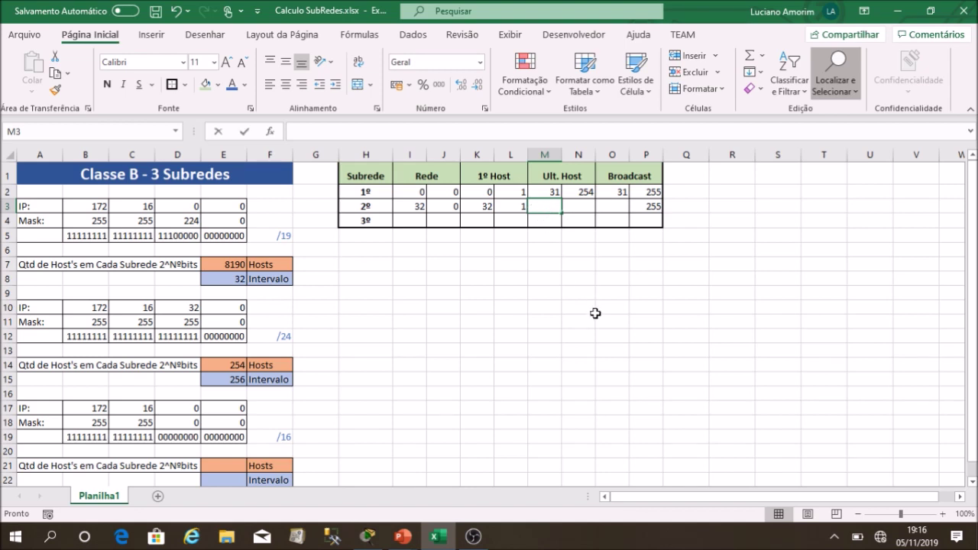
text(32)
click(585, 211)
text(254)
click(619, 207)
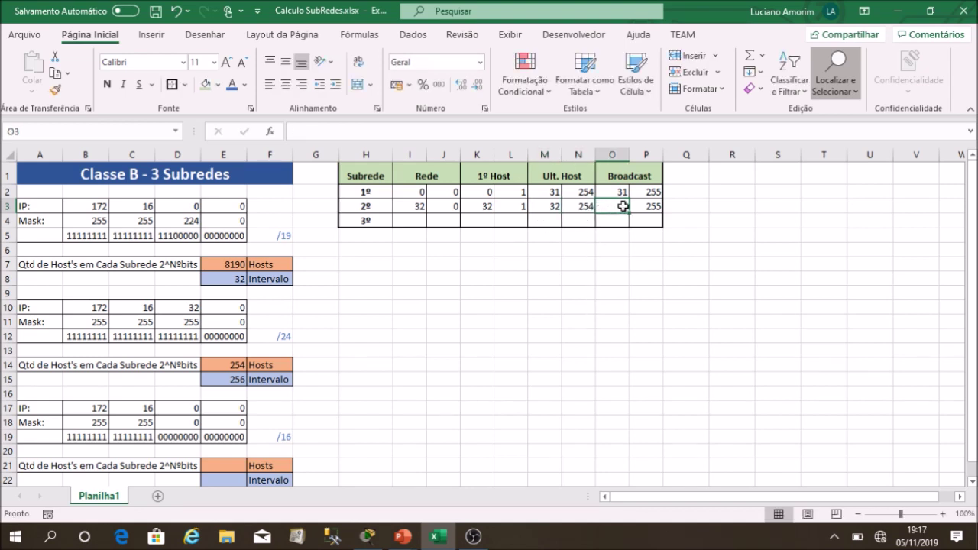
text(32)
key(ctrl+Return)
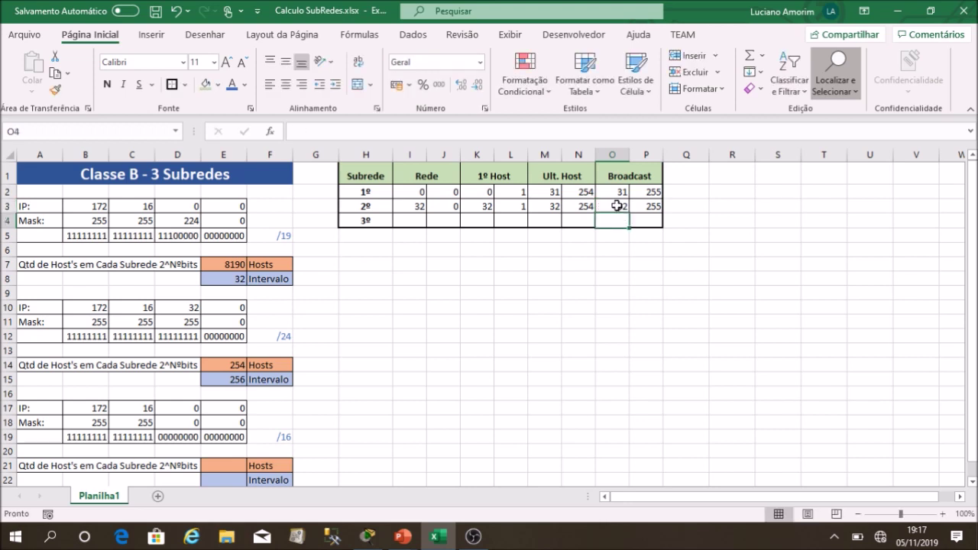
Review the second subnet's address row, IP, mask and prefix in Excel, checking the 200-host requirement in Cisco Packet Tracer
click(444, 208)
click(518, 207)
click(583, 207)
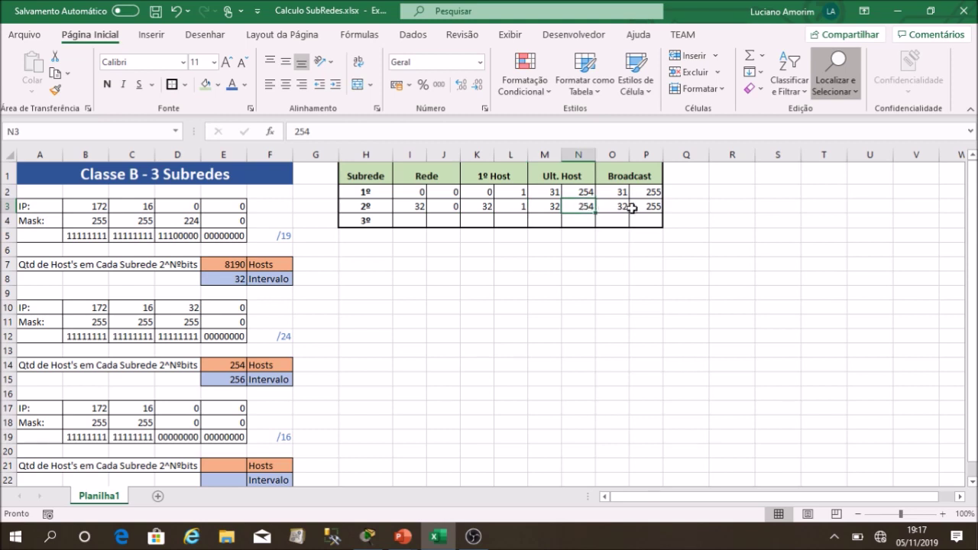
click(642, 207)
click(590, 207)
key(alt+Tab)
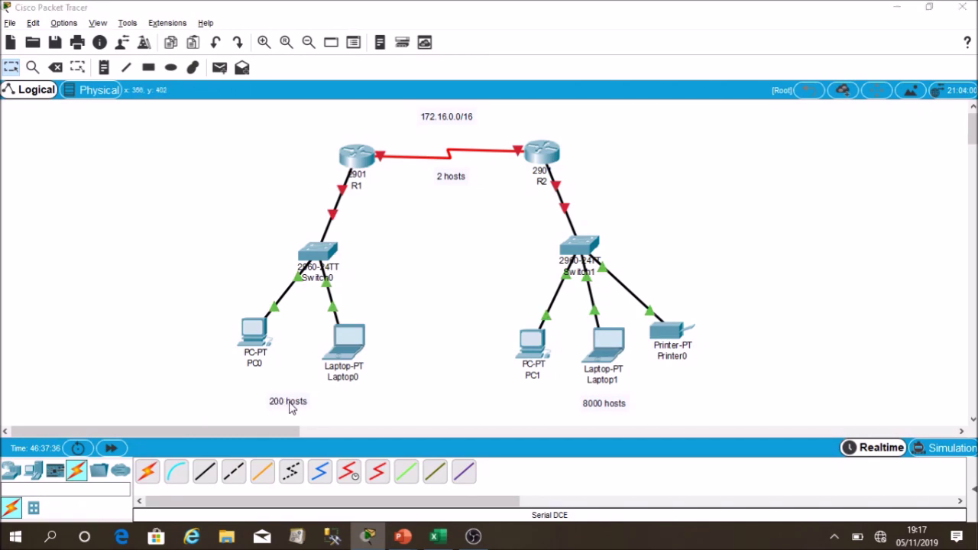
key(alt+Tab)
click(363, 205)
drag(364, 205, 657, 206)
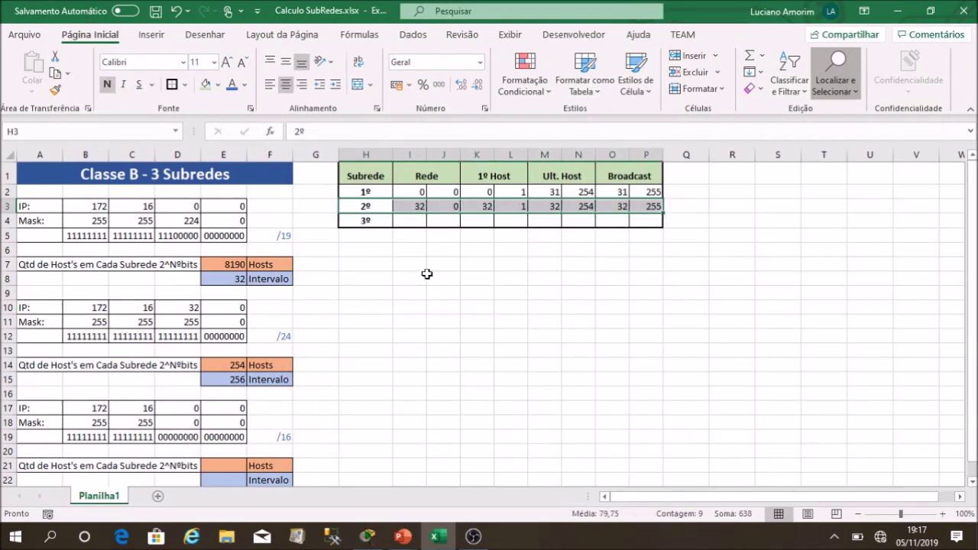
drag(91, 308, 231, 322)
click(289, 337)
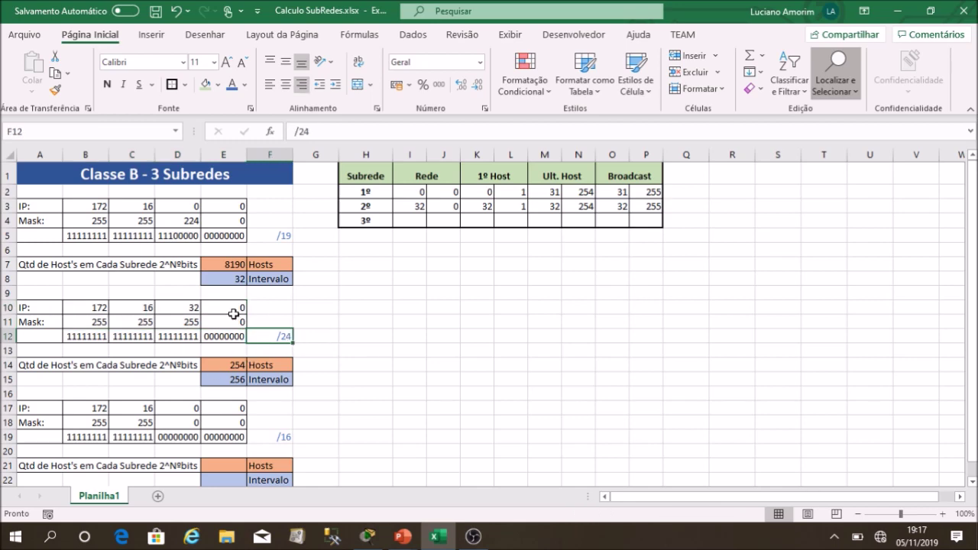
Compare the 200-host requirement in Cisco Packet Tracer and PowerPoint with the second subnet in Excel, advancing the slideshow to the IP-jump question
key(alt+Tab)
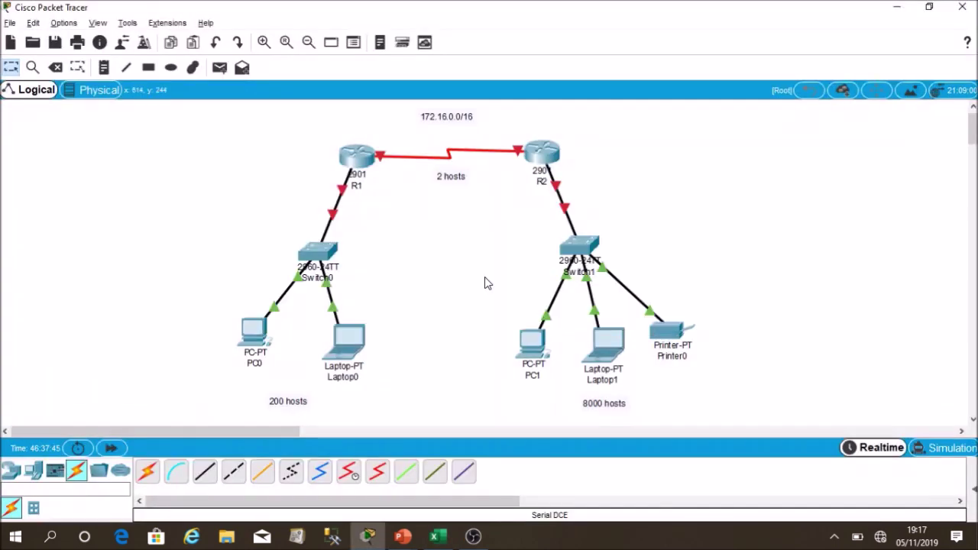
key(alt+Tab)
key(alt+Tab)
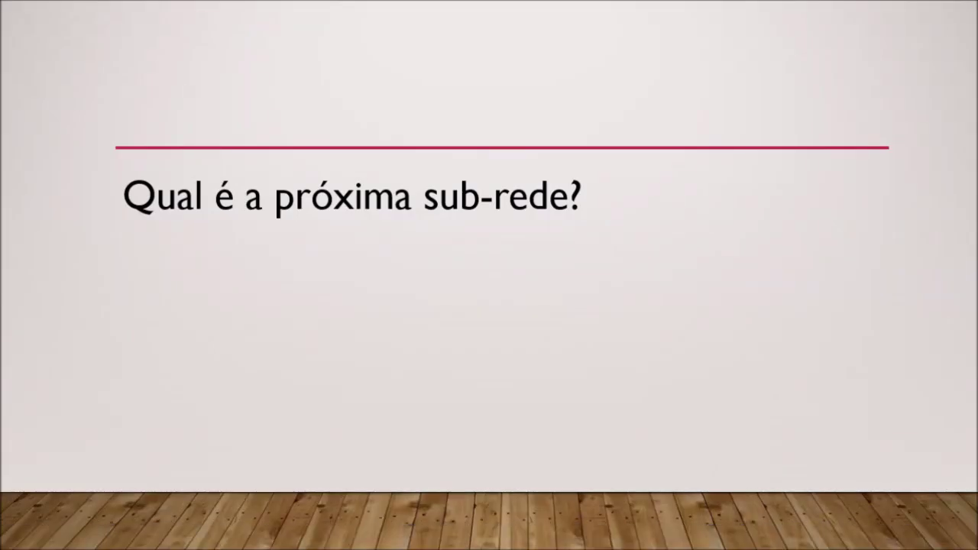
key(Right)
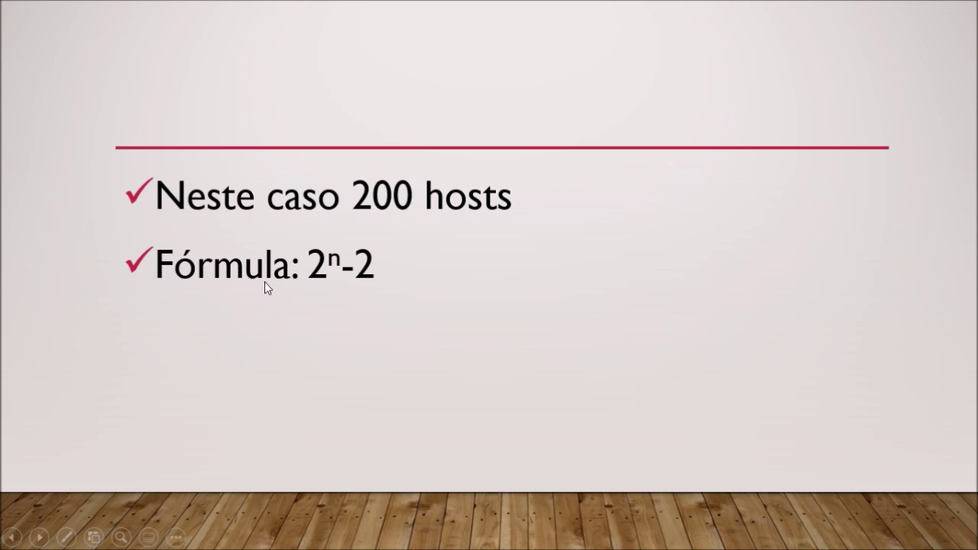
click(441, 266)
key(alt+Tab)
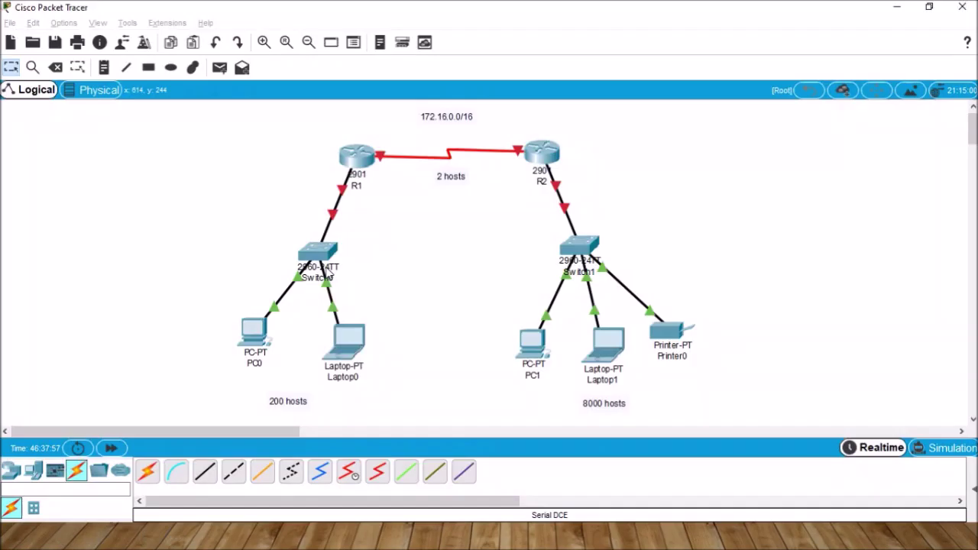
key(alt+Tab)
key(Tab)
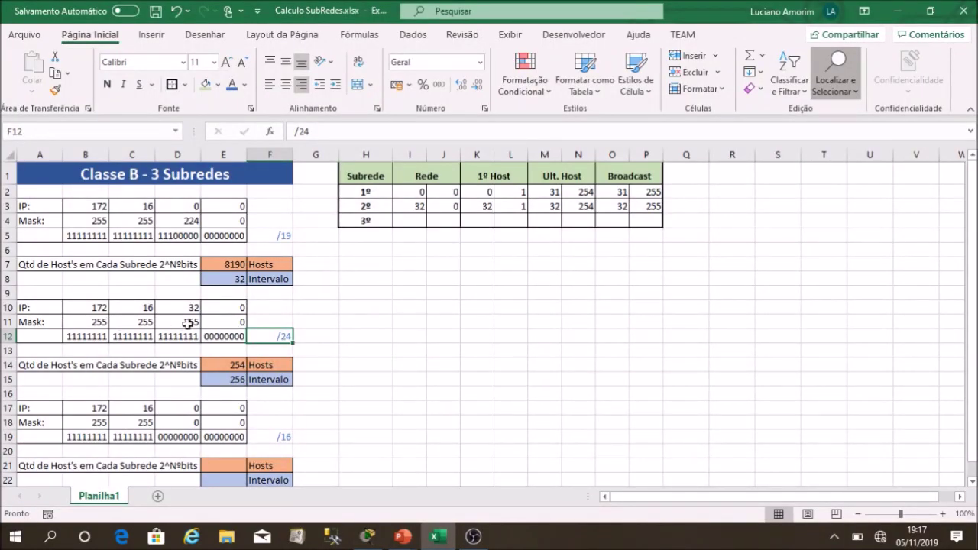
key(alt+Tab)
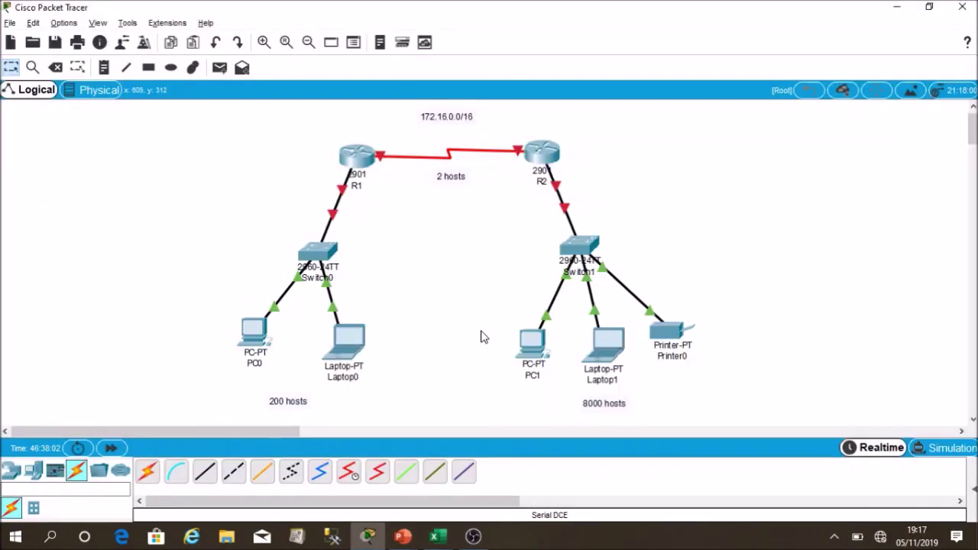
key(alt+Tab)
key(Tab)
key(Right)
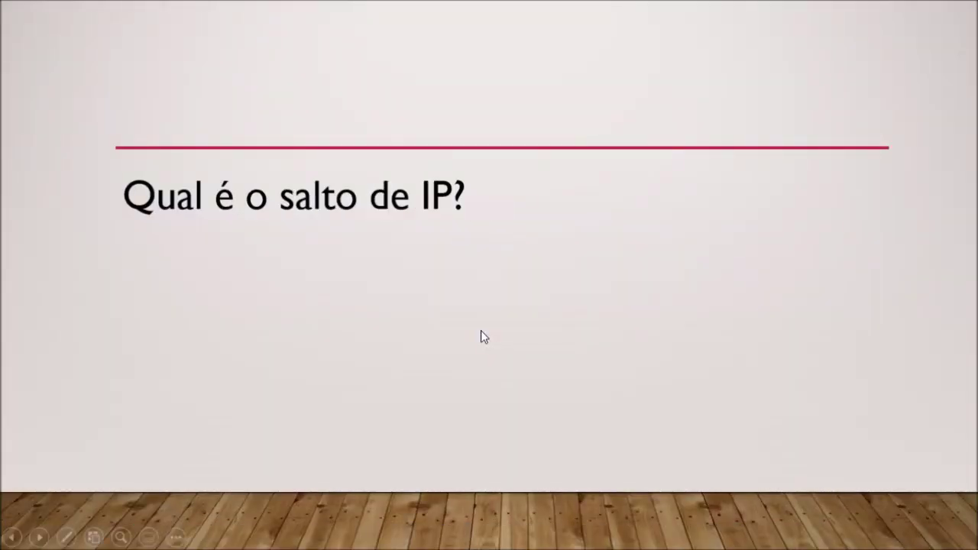
Switch to Excel and review the second subnet's network, host and broadcast octets in row 3
key(alt+Tab)
key(alt+Tab)
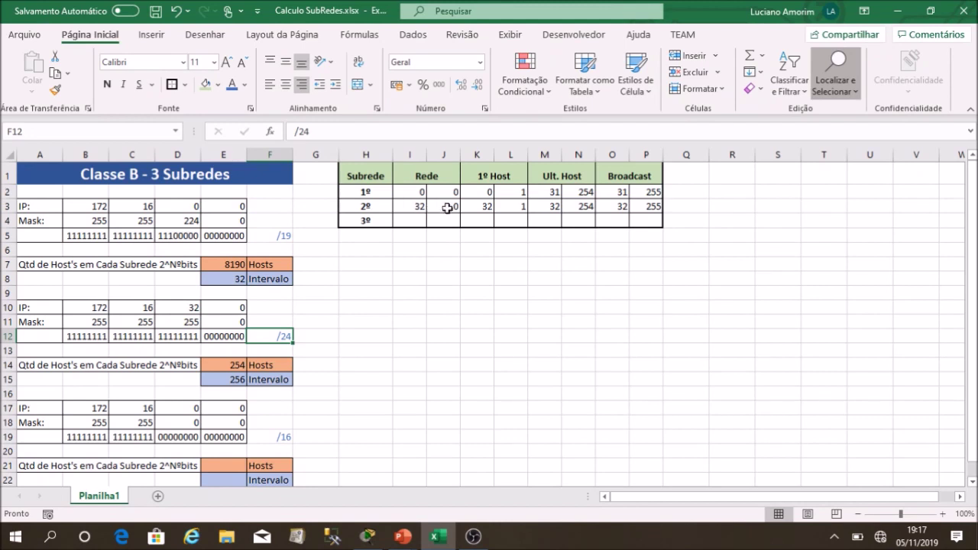
drag(406, 208, 650, 208)
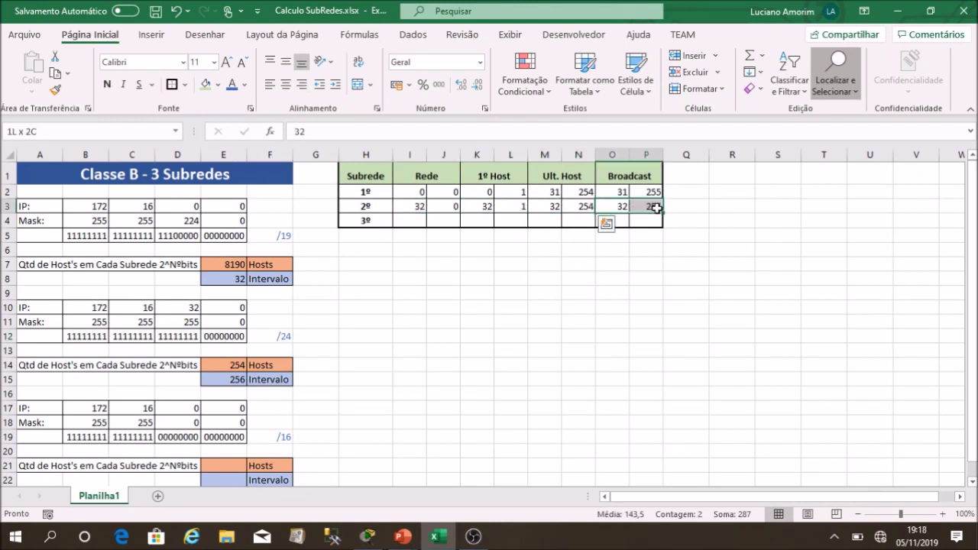
click(394, 220)
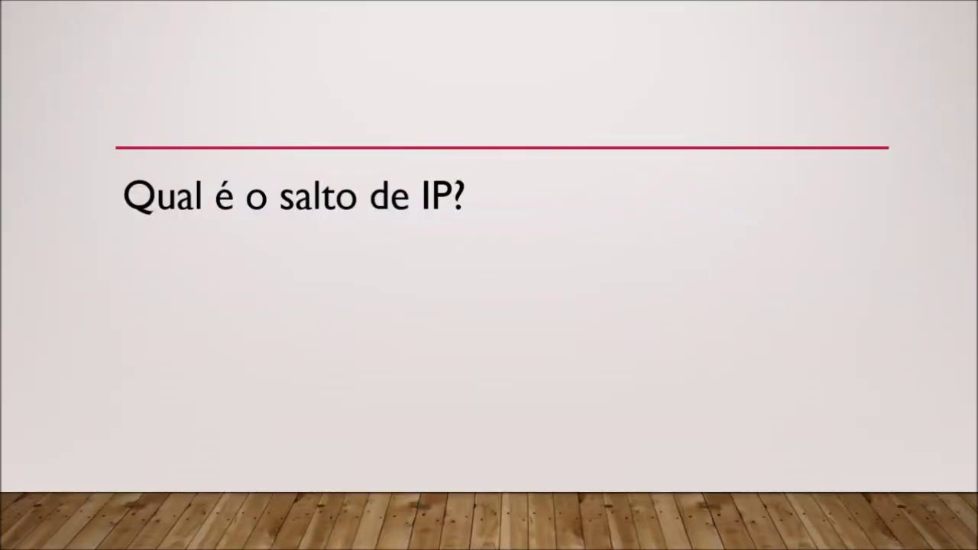
Advance the PowerPoint slideshow to the 2-host formula slide, checking the link between R1 and R2 in Cisco Packet Tracer
key(Right)
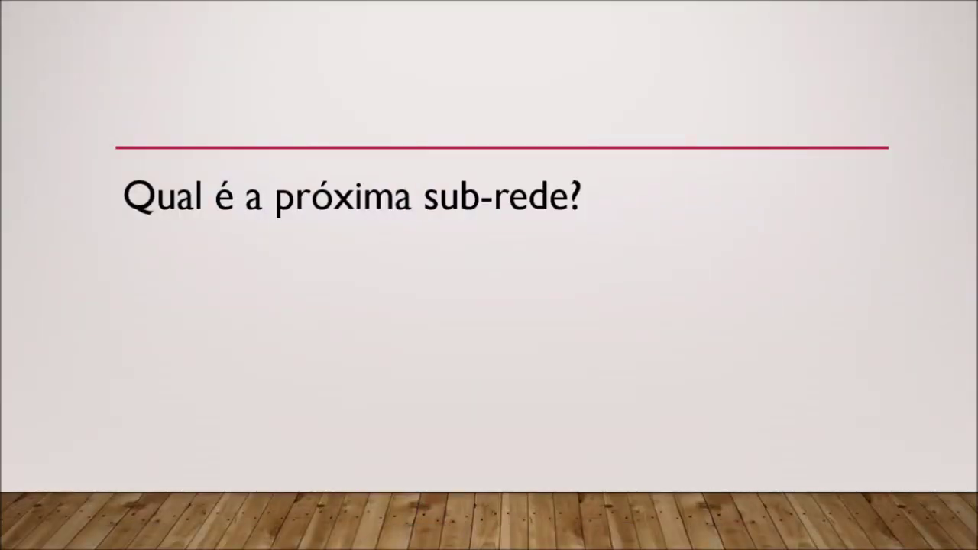
key(alt+Tab)
key(Tab)
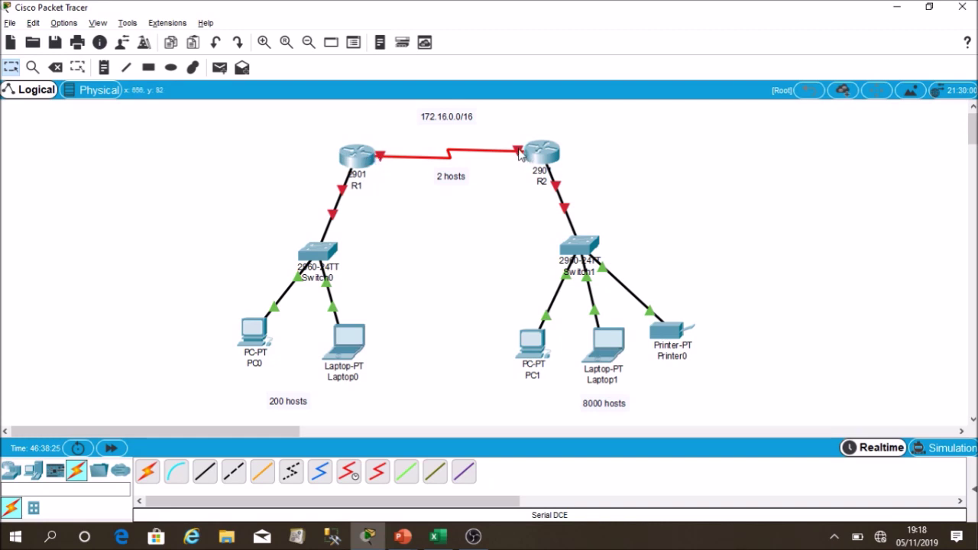
key(alt+Tab)
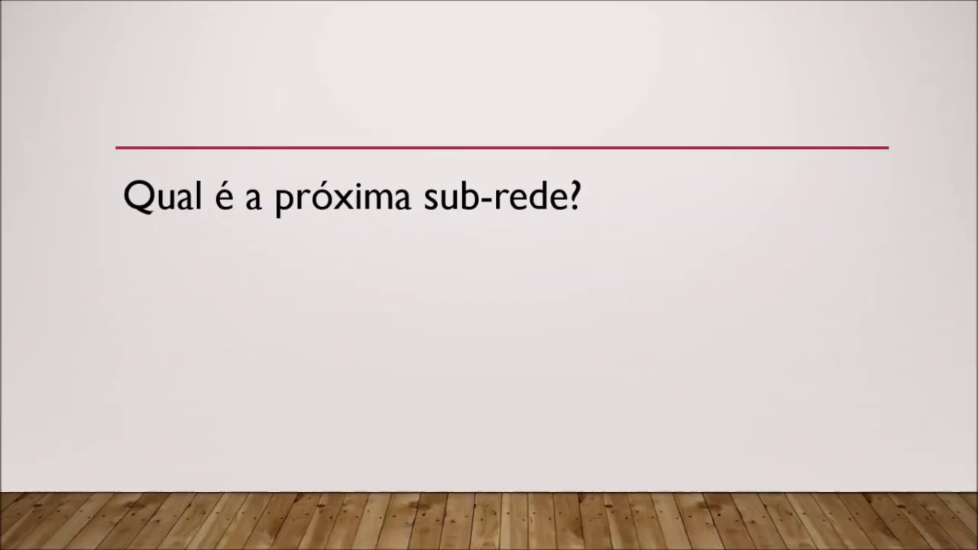
key(Right)
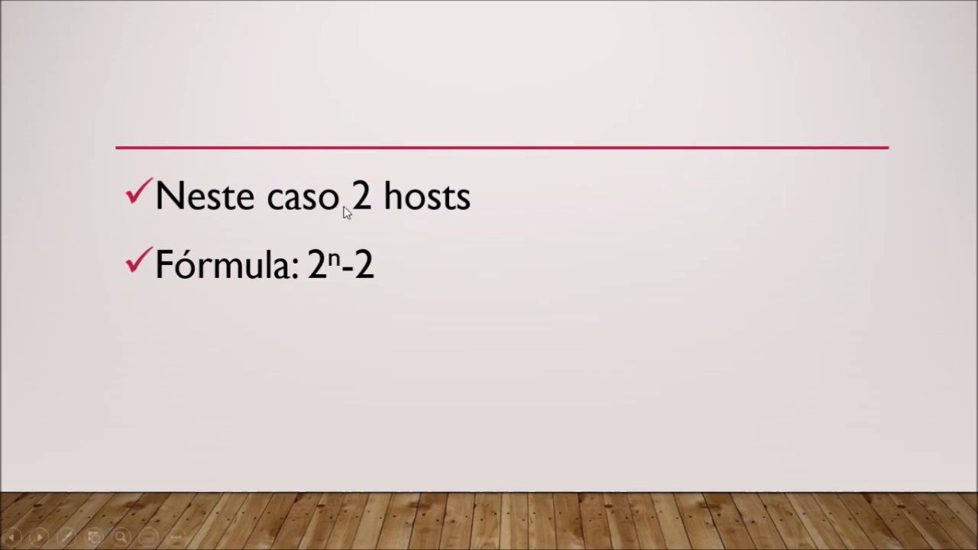
Switch to Excel, check the second subnet's broadcast, and enter 33 as the third octet of the third subnet's network address in I4
key(alt+Tab)
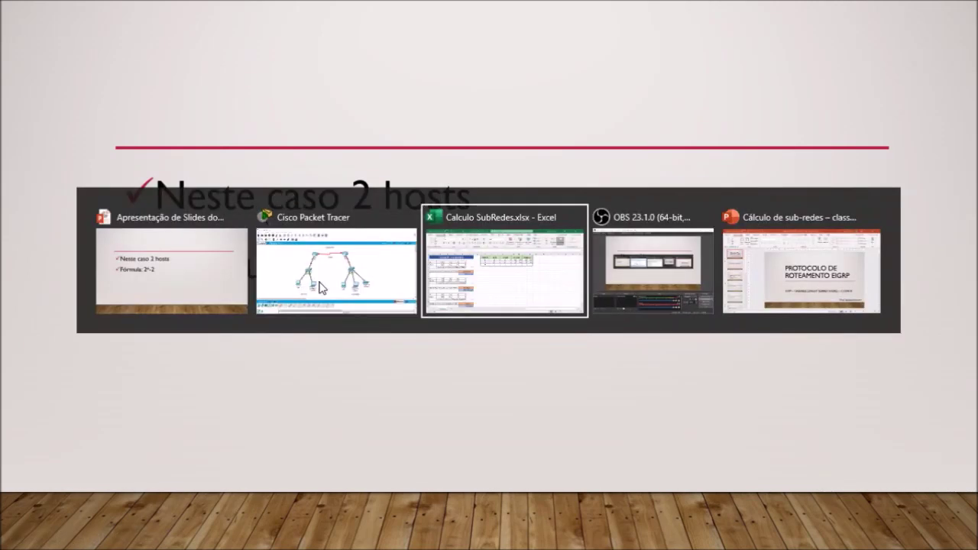
key(alt+Tab)
click(218, 468)
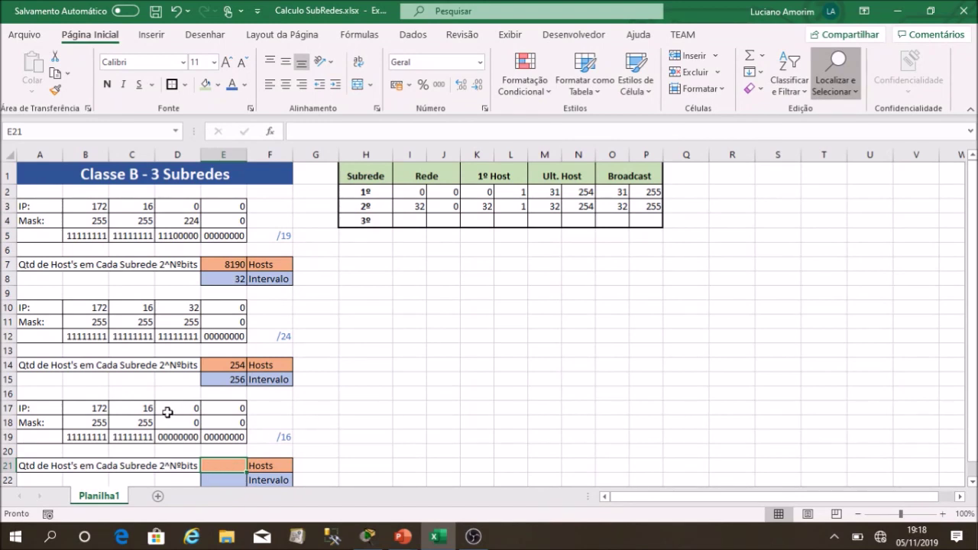
click(420, 221)
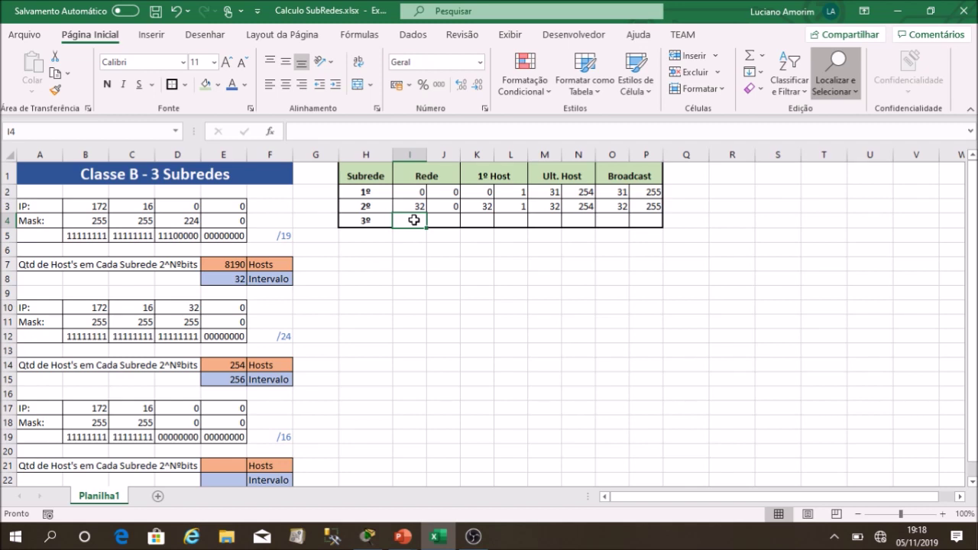
click(587, 206)
click(643, 206)
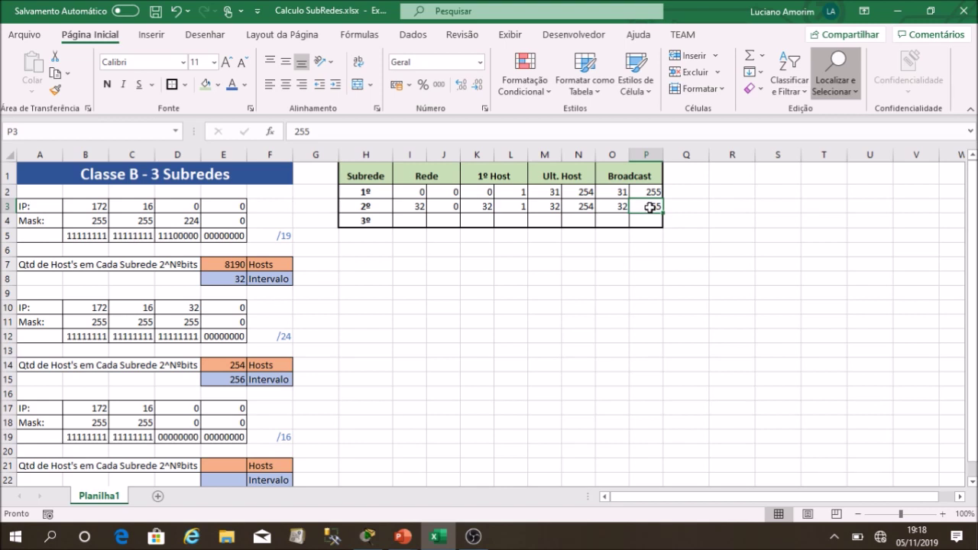
click(613, 208)
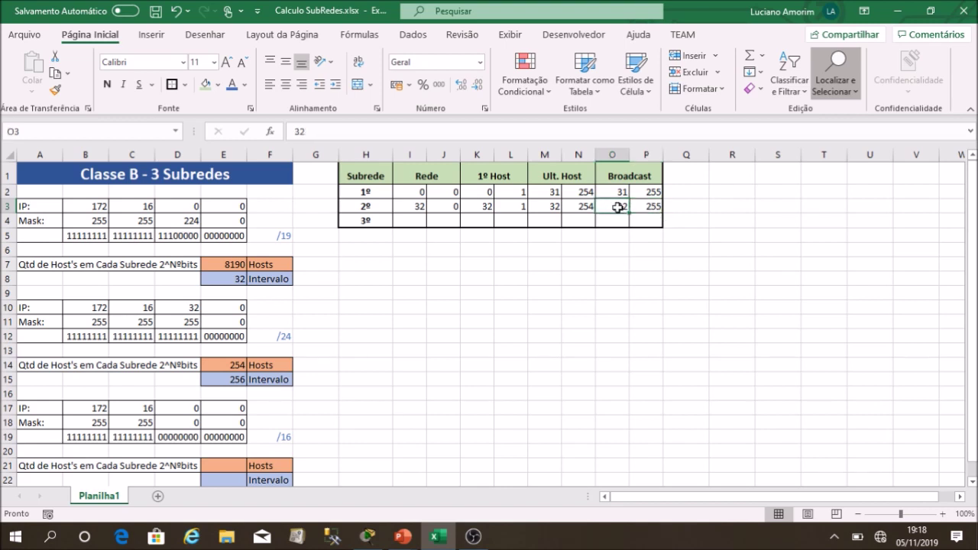
drag(618, 208, 649, 207)
drag(618, 208, 657, 205)
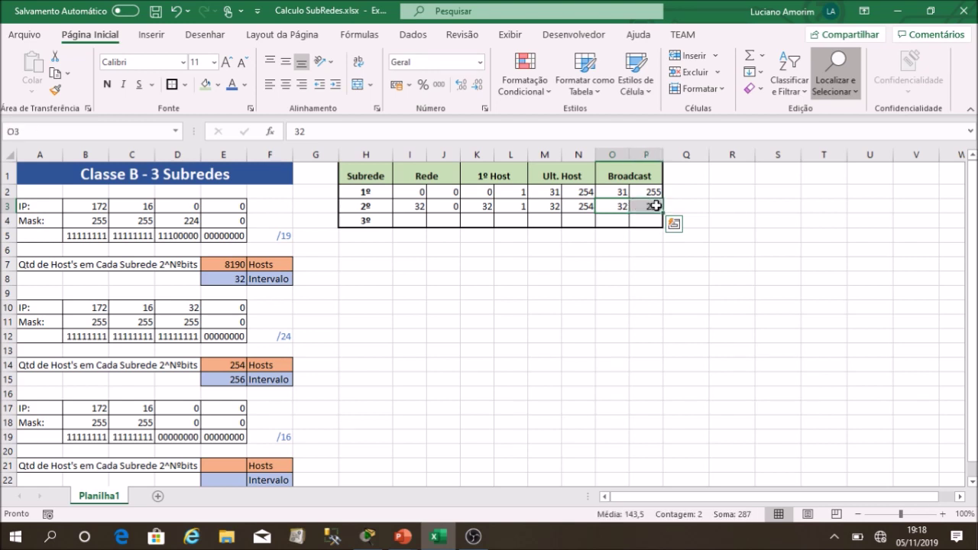
click(657, 205)
click(413, 219)
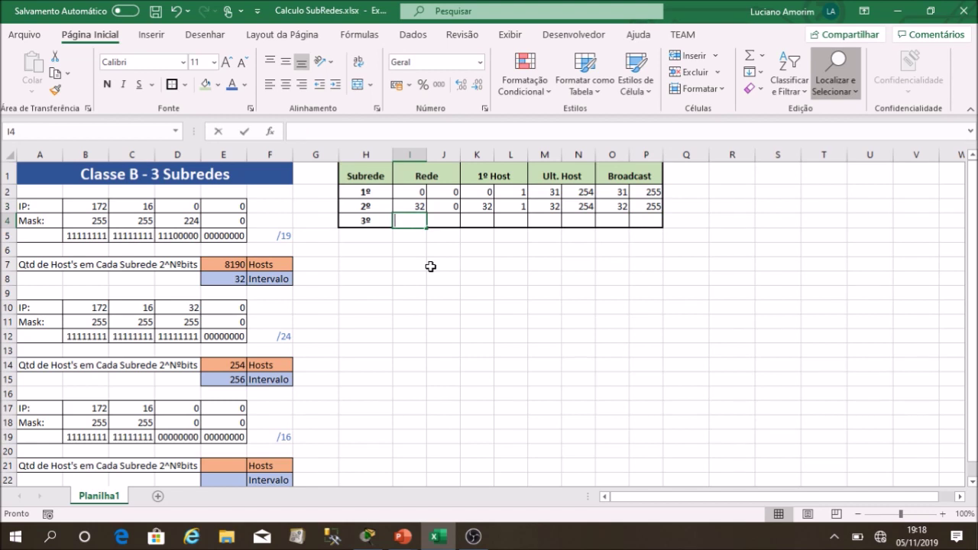
text(33)
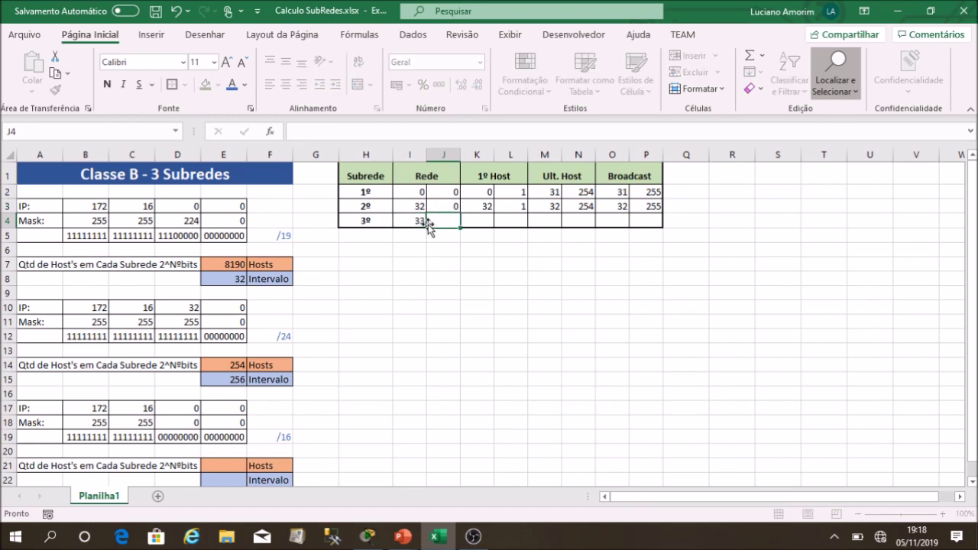
Recheck the second subnet's broadcast against I4 and set the third octet of the third subnet's IP in D17 to 33
click(421, 222)
drag(612, 207, 652, 207)
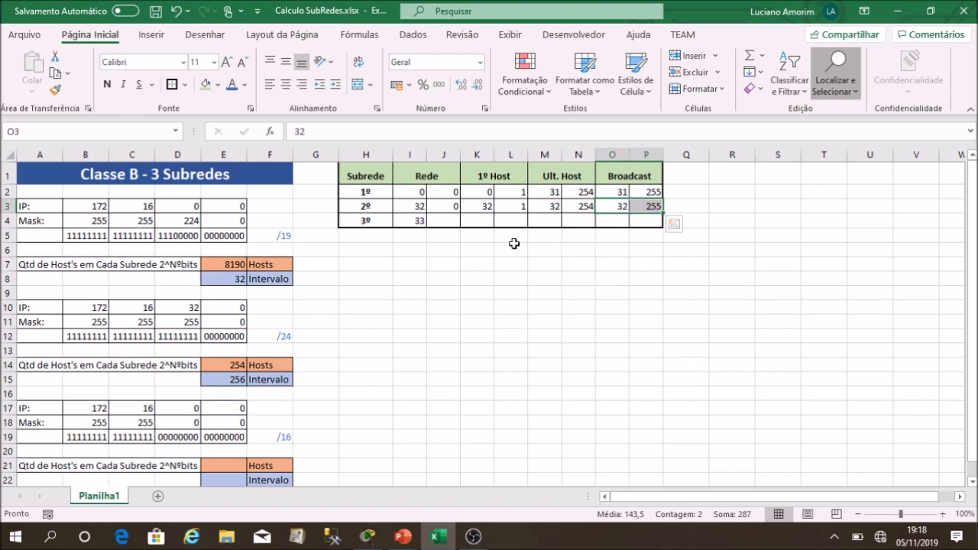
click(418, 222)
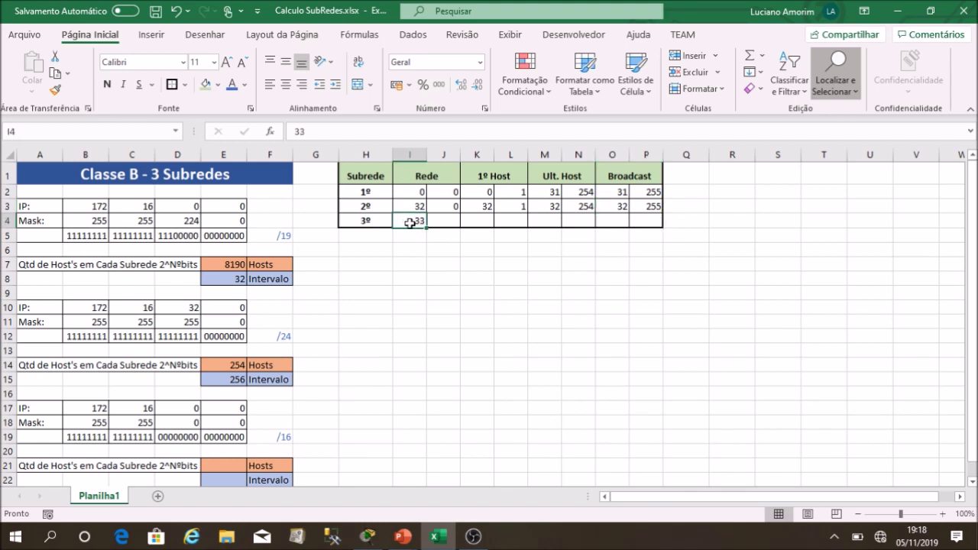
click(178, 408)
text(33)
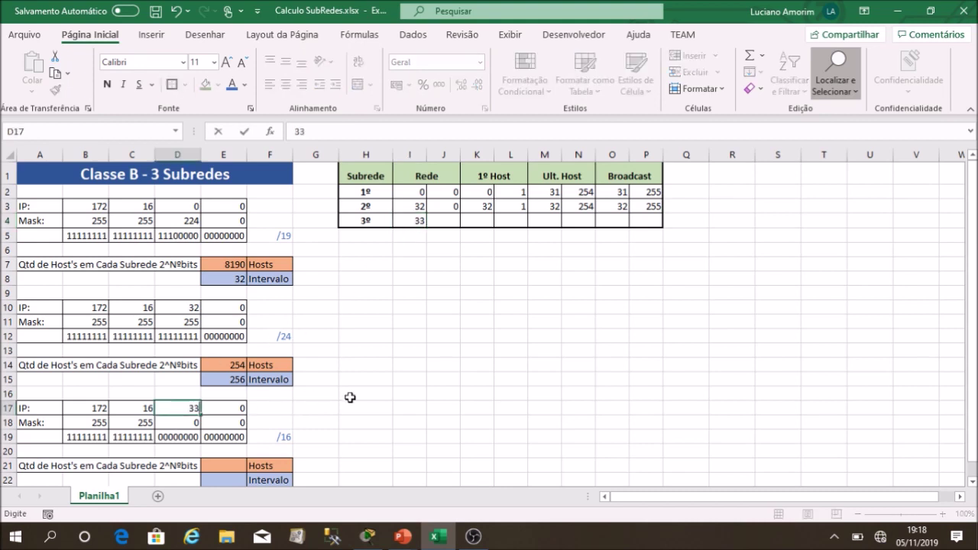
key(Tab)
drag(87, 408, 231, 412)
Enter the formula =2^2 for the third subnet's host count in E21, checking the host formula on the PowerPoint slide
click(185, 422)
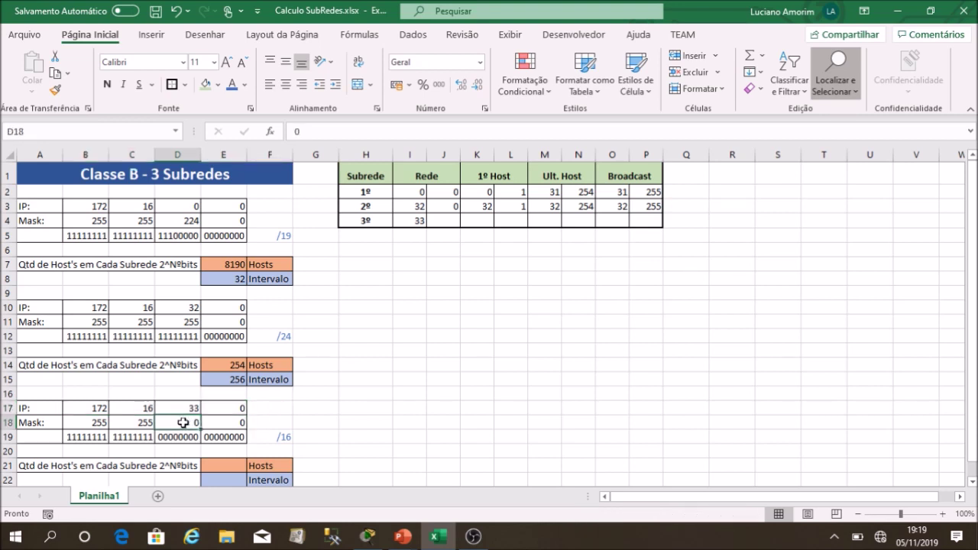
click(176, 438)
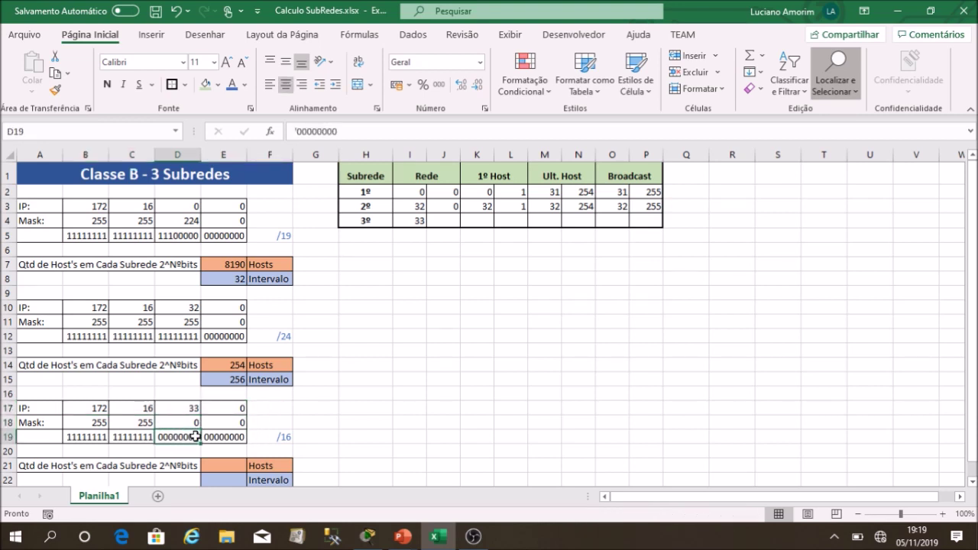
click(226, 466)
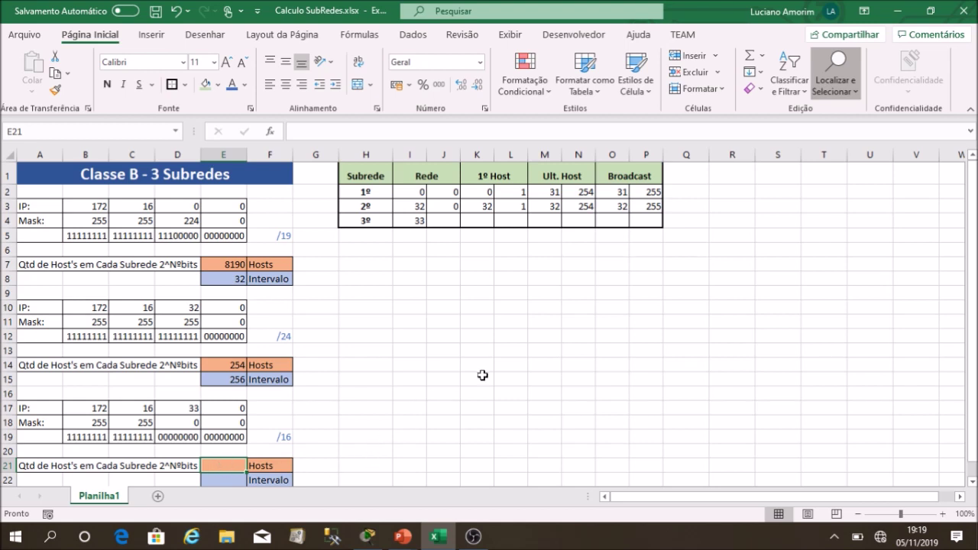
text(2)
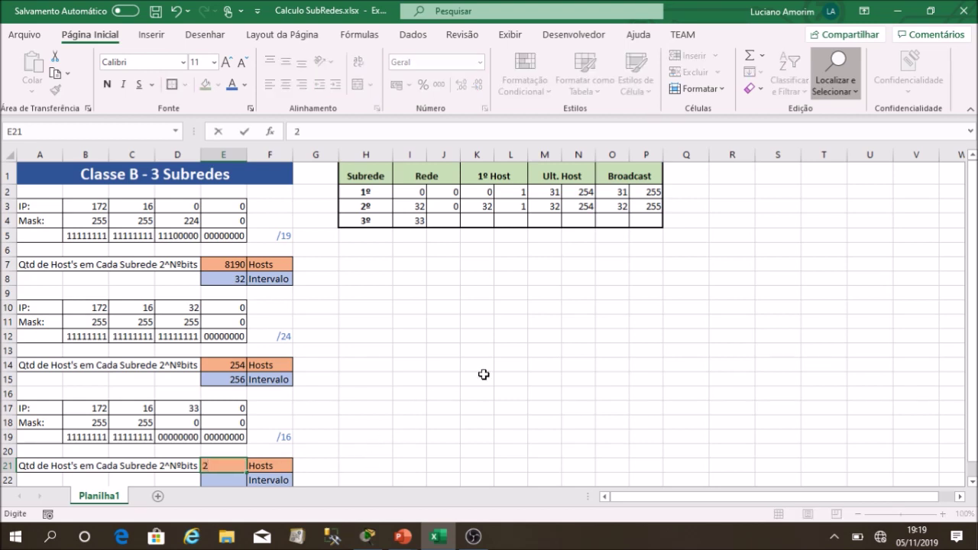
key(alt+Tab)
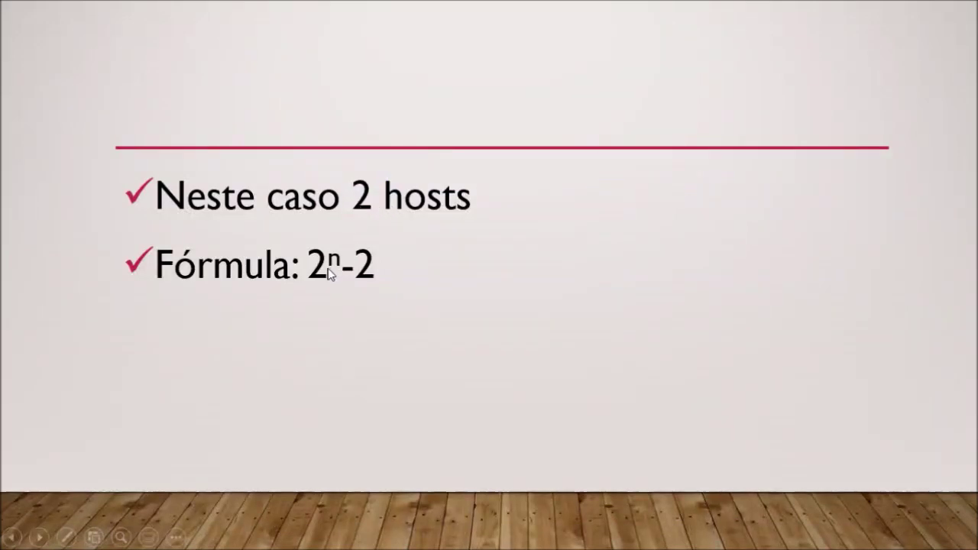
key(alt+Tab)
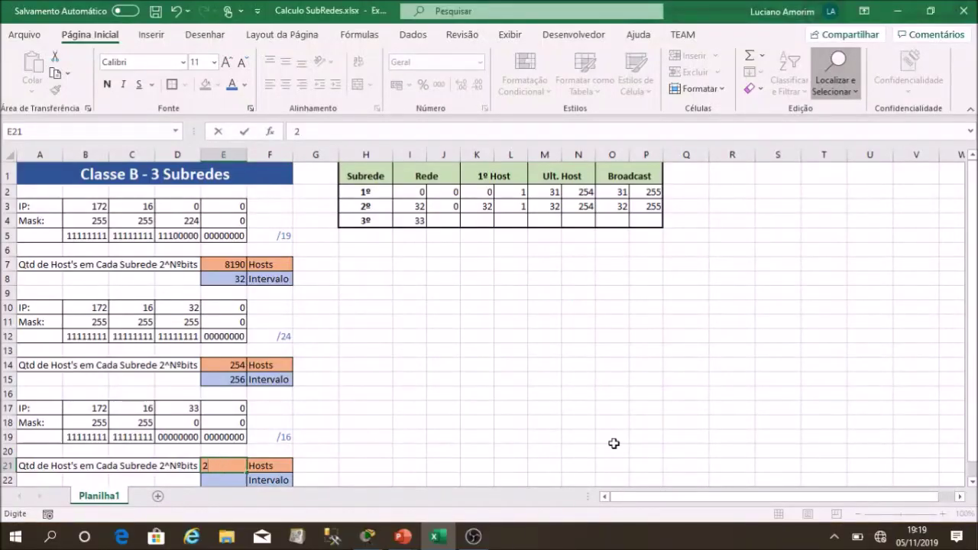
text(=2^2)
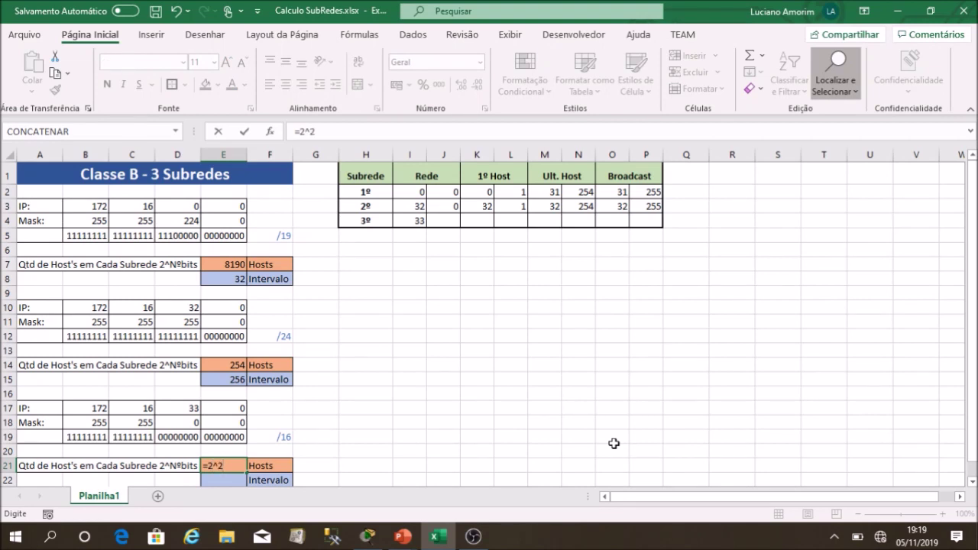
key(Return)
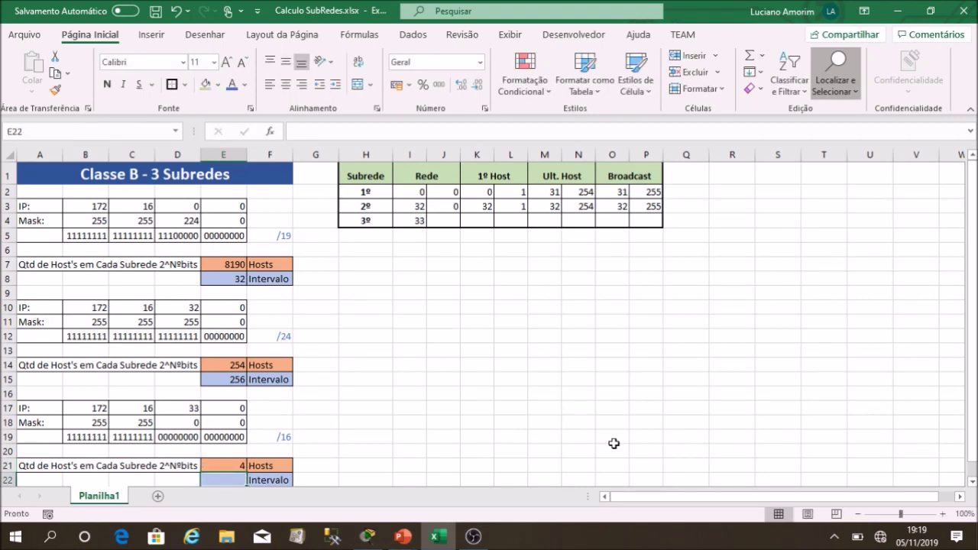
Change the third subnet's host count formula in E21 to =2^2-2
drag(231, 466, 276, 465)
click(237, 466)
double_click(232, 467)
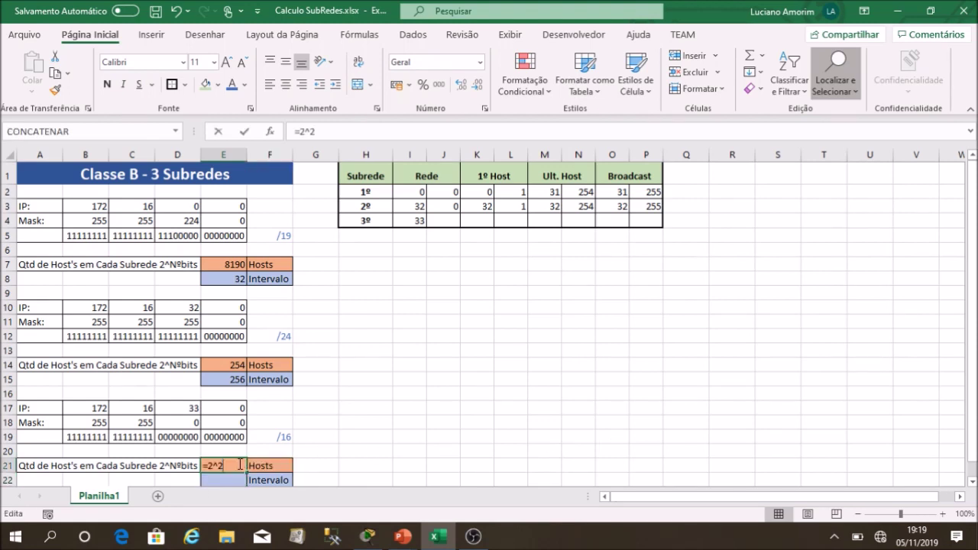
text(-2)
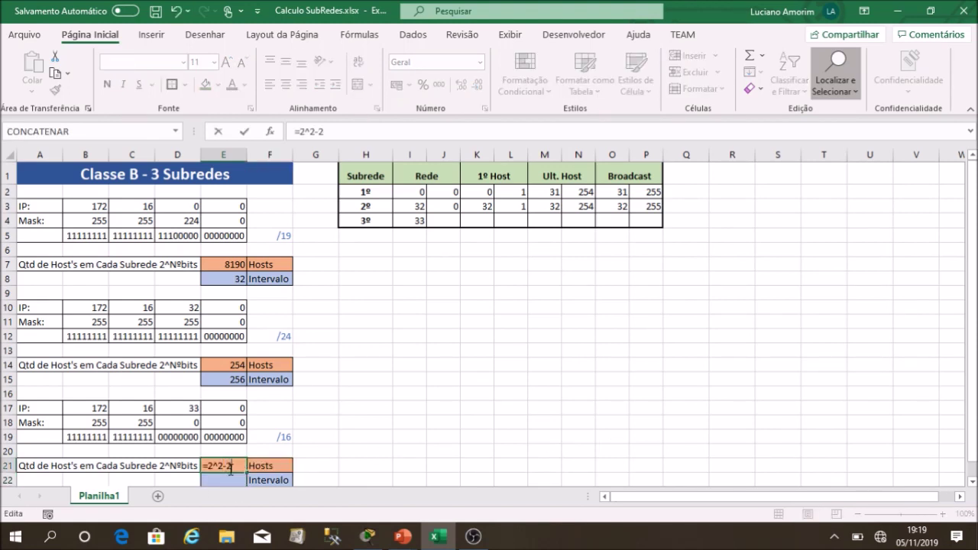
key(Return)
click(231, 468)
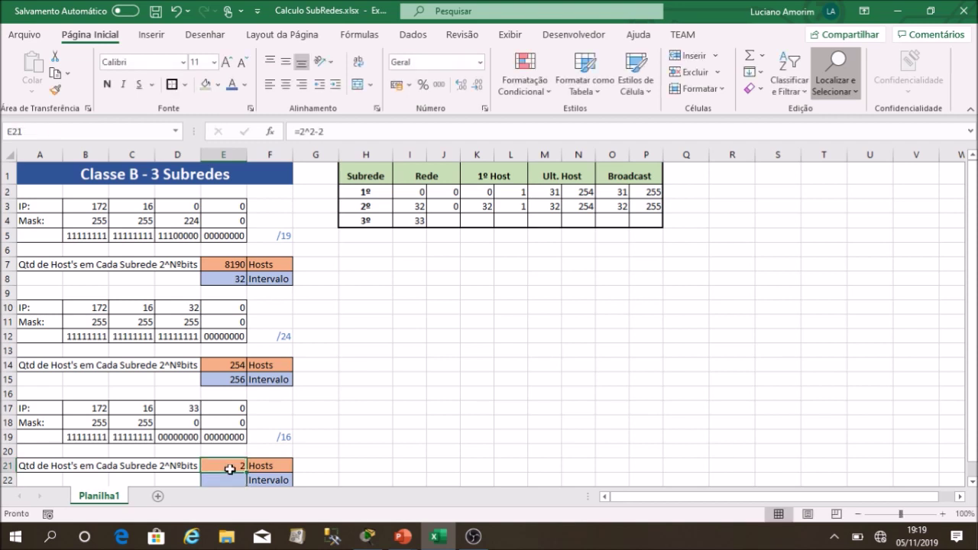
mouse_move(249, 468)
mouse_down()
mouse_move(258, 466)
mouse_move(239, 467)
mouse_up()
Replace the third octet of the third subnet's binary mask in D19 with 11111111, keeping it as text
click(162, 439)
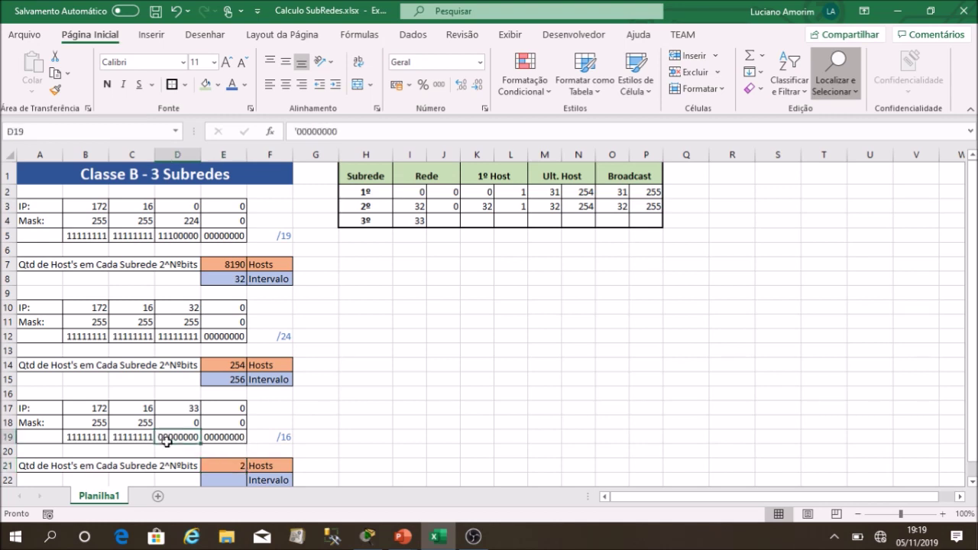
click(296, 134)
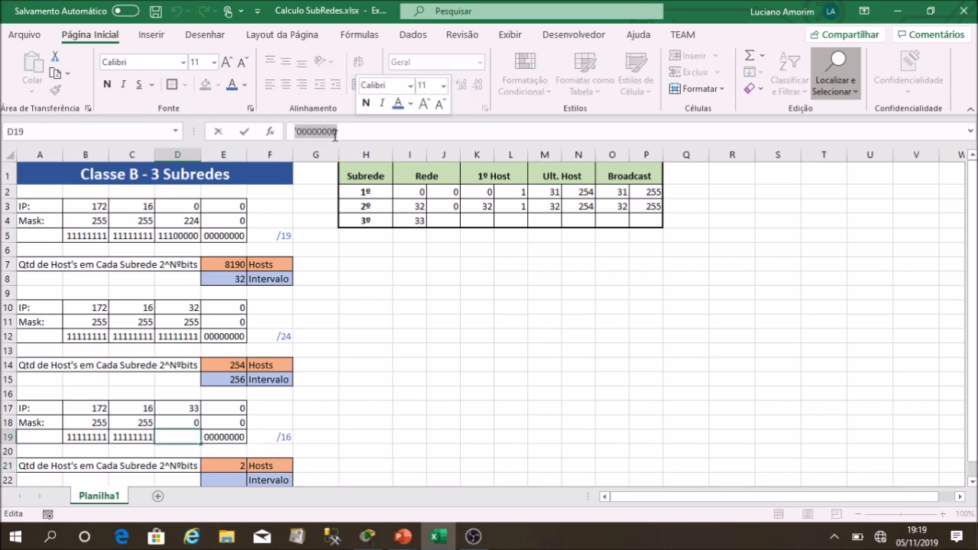
drag(299, 134, 365, 134)
text(1)
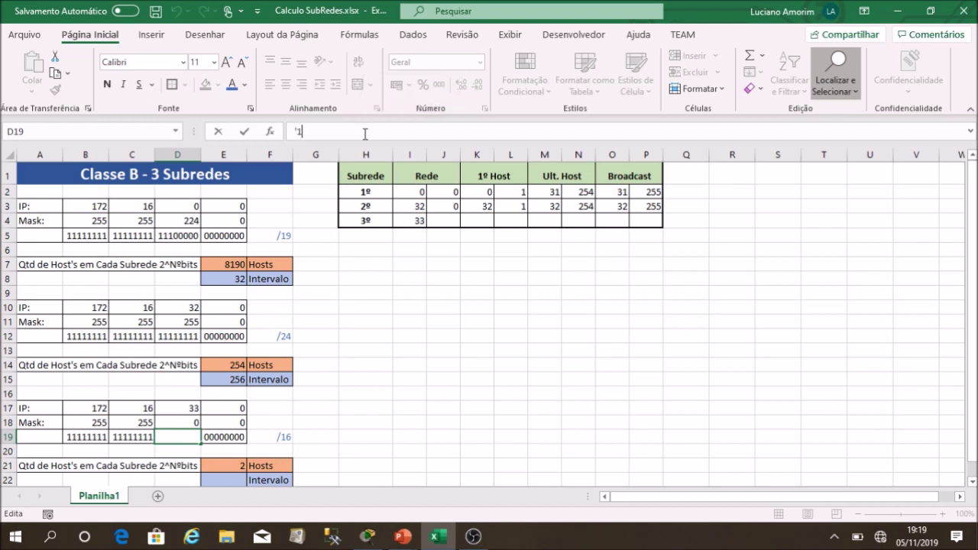
text(1111111)
key(Return)
Change the fourth octet of the third subnet's binary mask in E19 to 11111100, keeping it as text
click(221, 437)
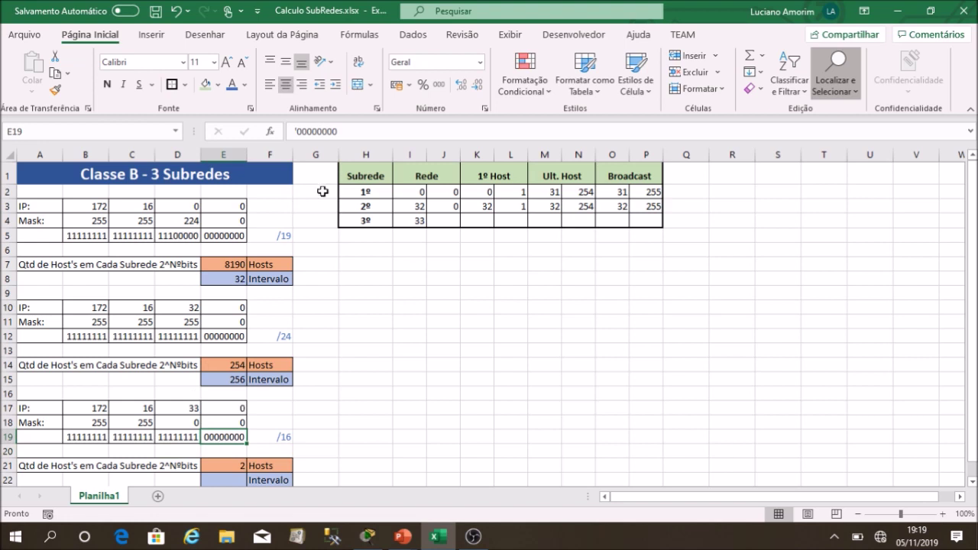
drag(298, 132, 327, 133)
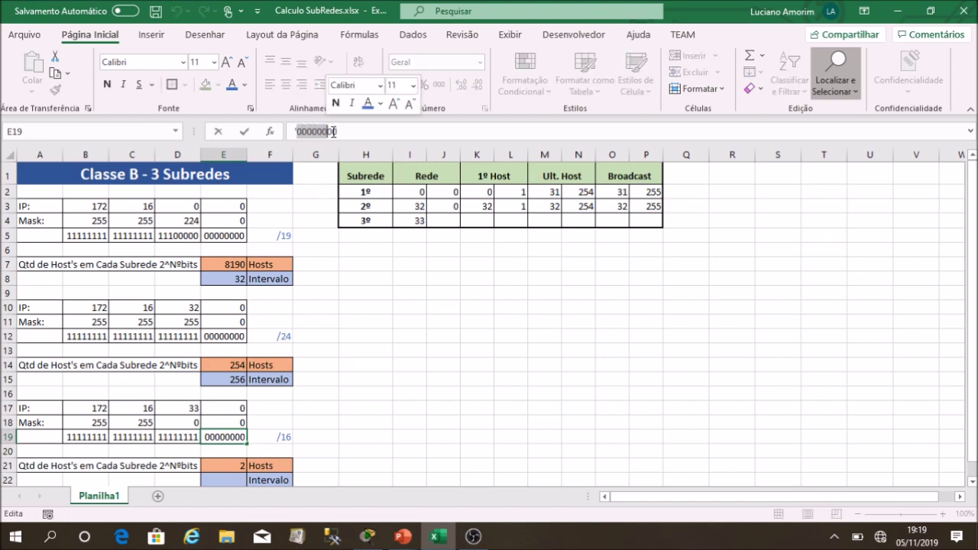
text(111111)
key(Return)
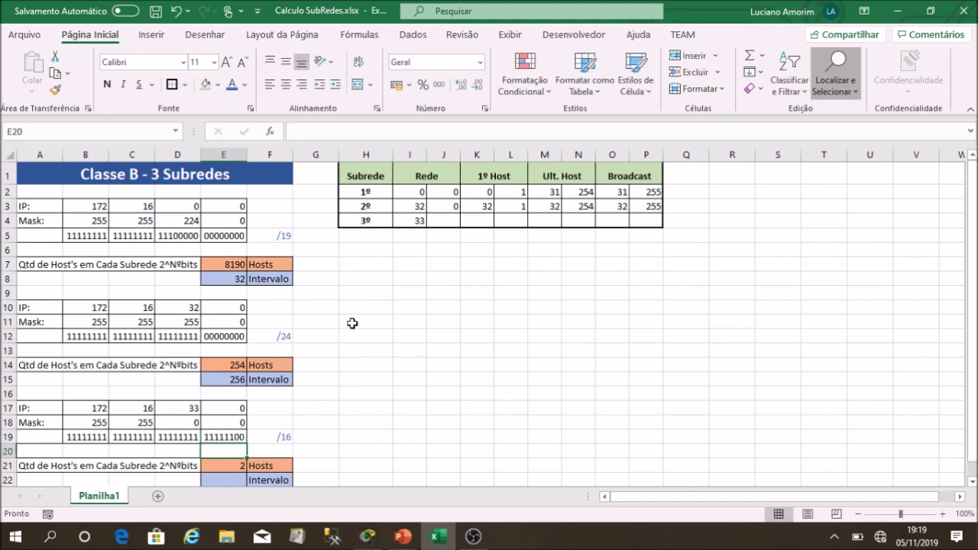
click(238, 437)
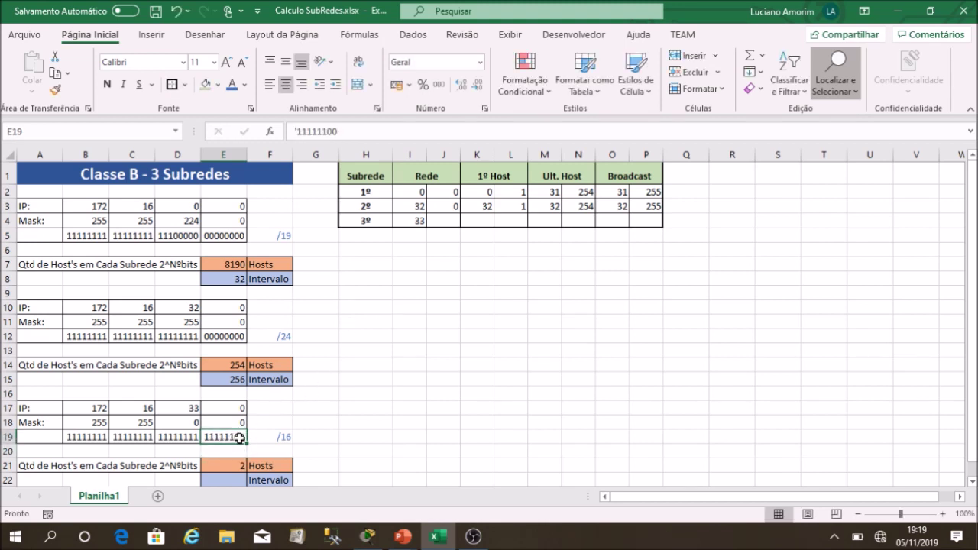
Set the third subnet's prefix length in F19 to /30
click(273, 437)
double_click(283, 437)
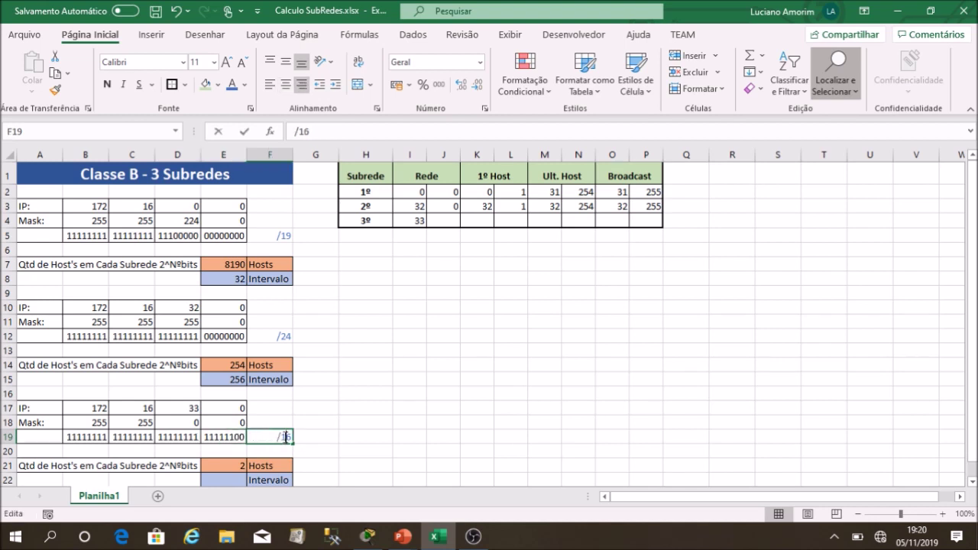
double_click(284, 438)
text(30)
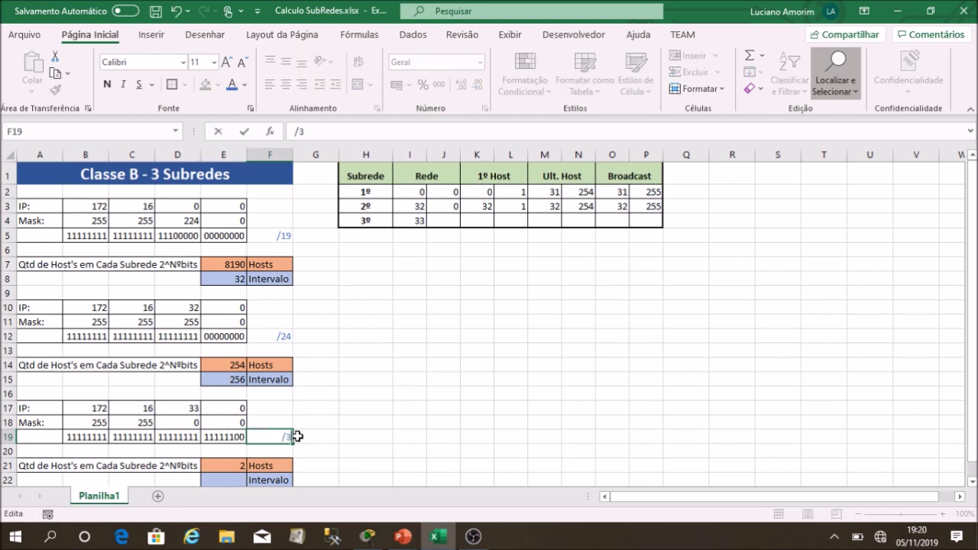
click(280, 425)
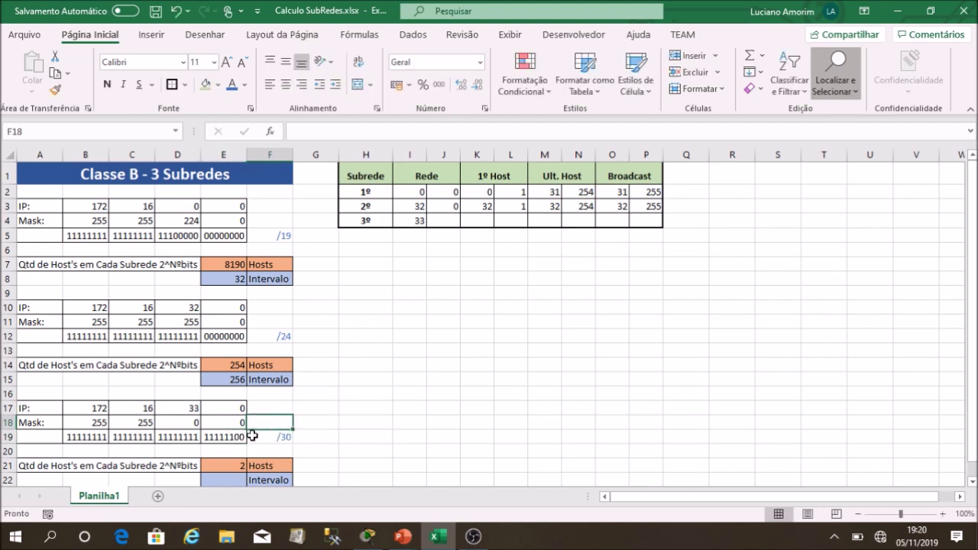
Set the third subnet's decimal mask octets to 255 in D18 and 252 in E18, checking against the binary octet in E19
click(185, 425)
text(255)
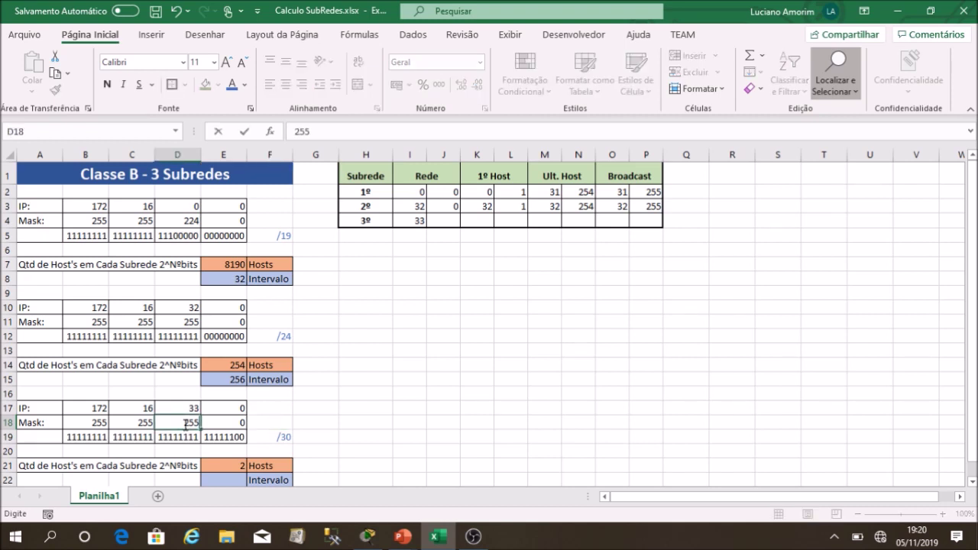
click(216, 437)
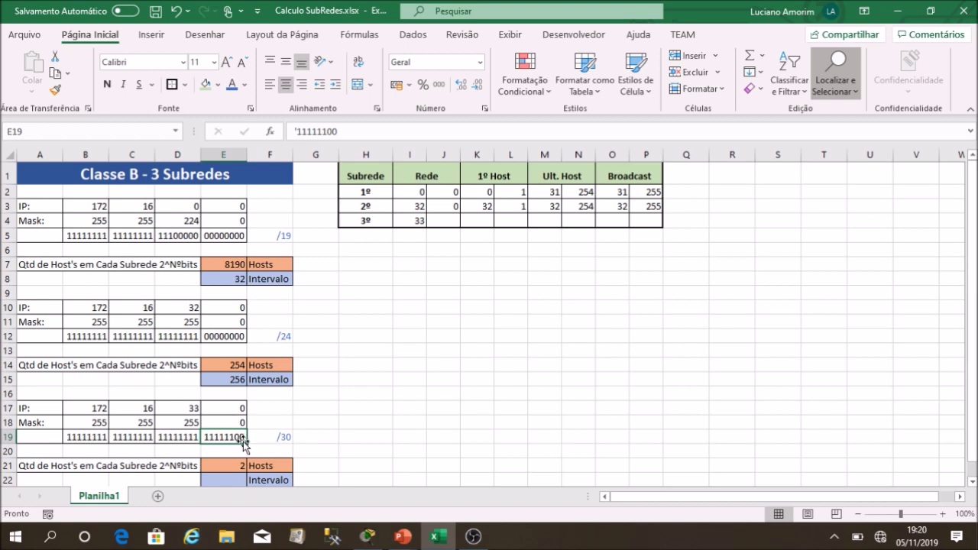
click(236, 423)
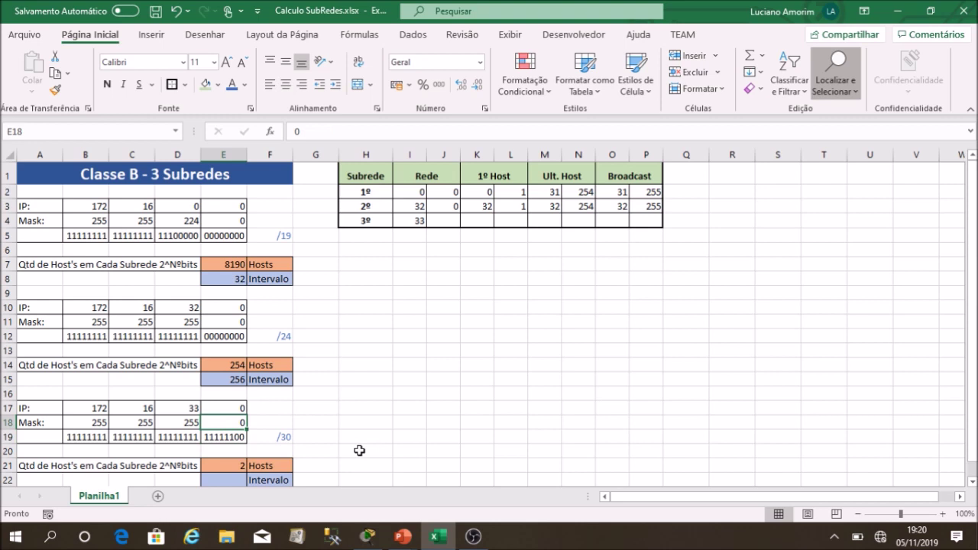
text(252)
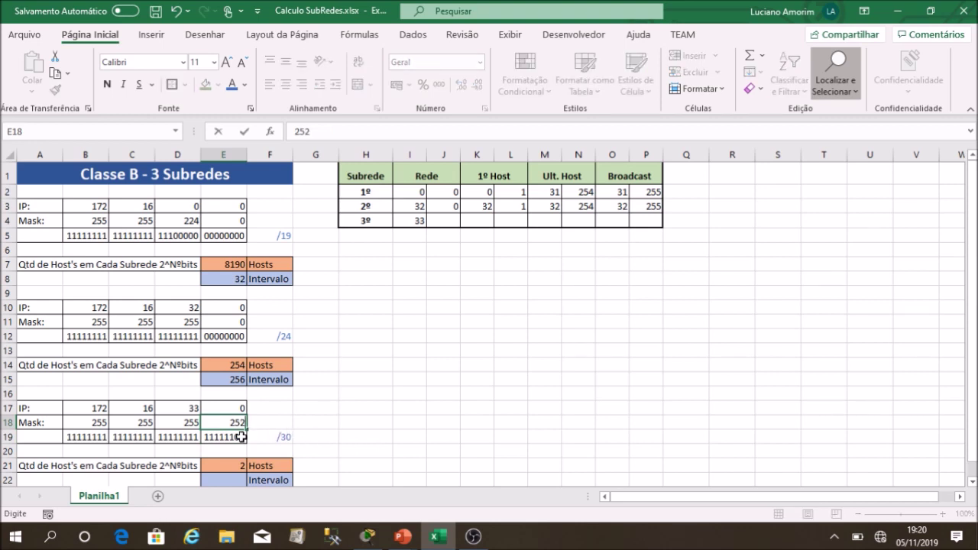
click(238, 437)
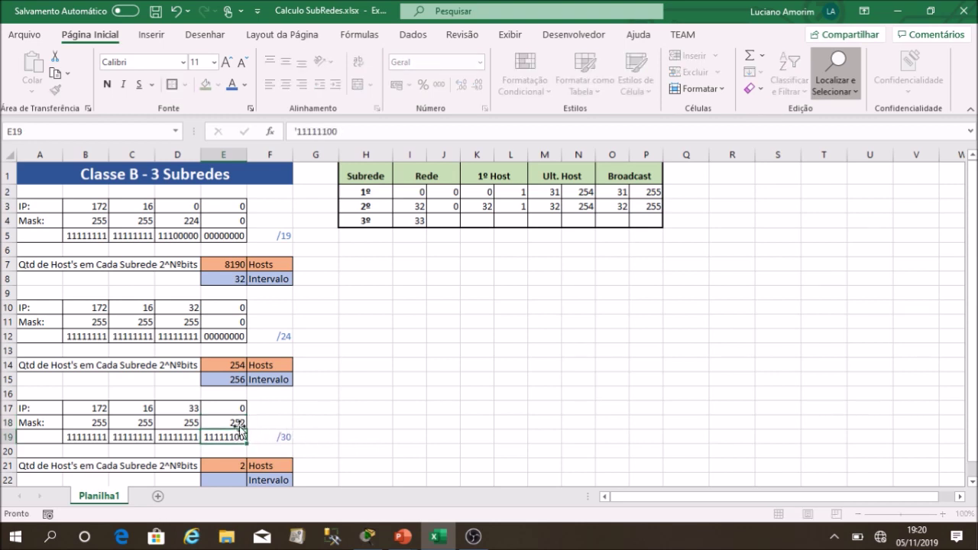
key(Up)
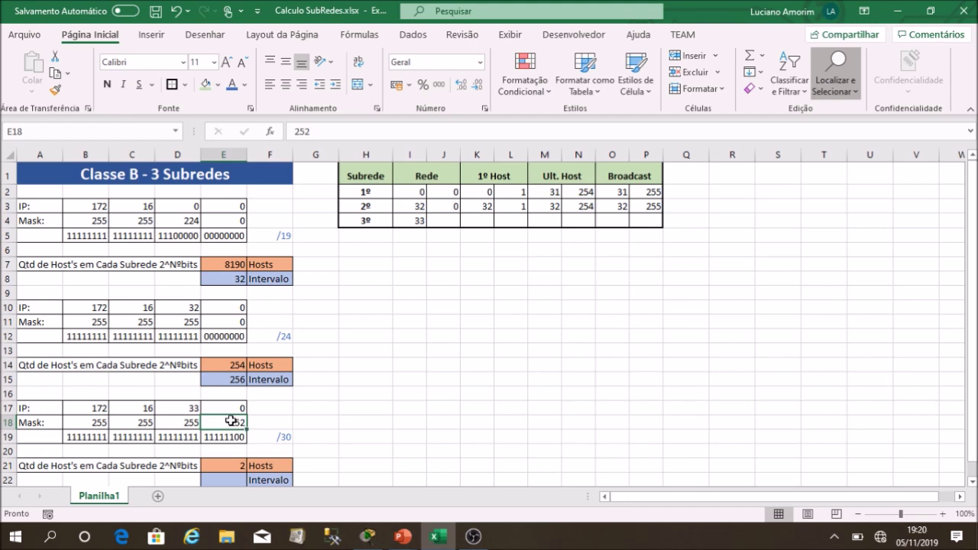
Complete the third subnet's network address with 0 in J4 and enter its first host as 33 in K4 and 1 in L4
click(184, 411)
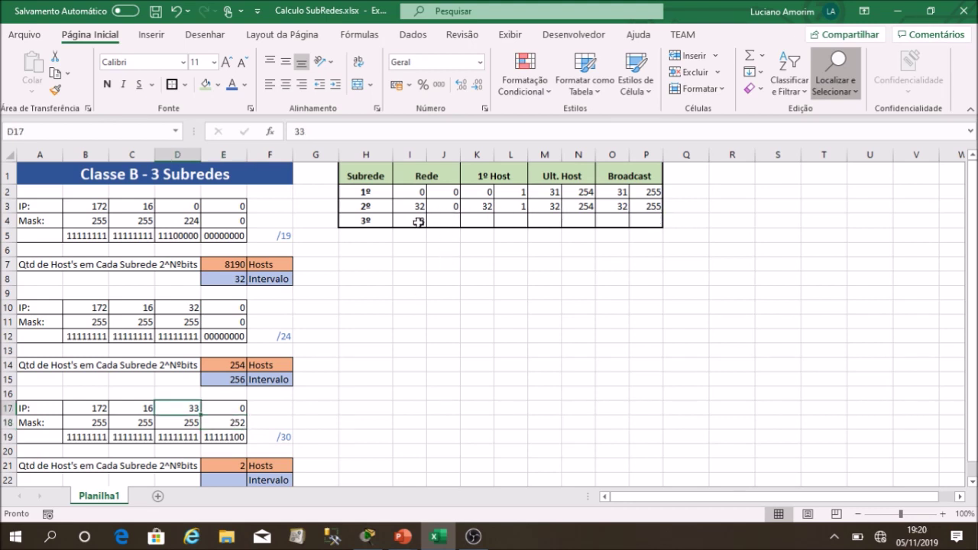
click(448, 221)
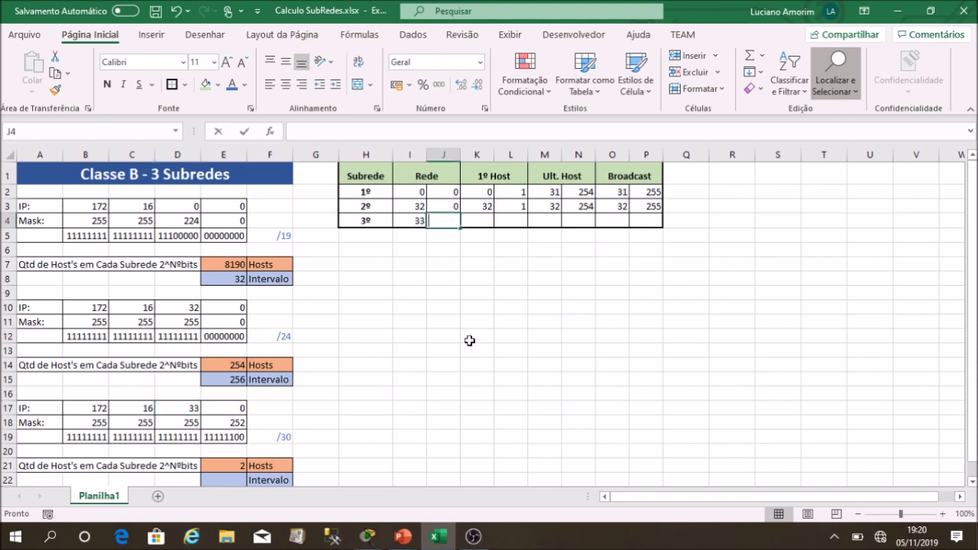
text(0)
click(480, 222)
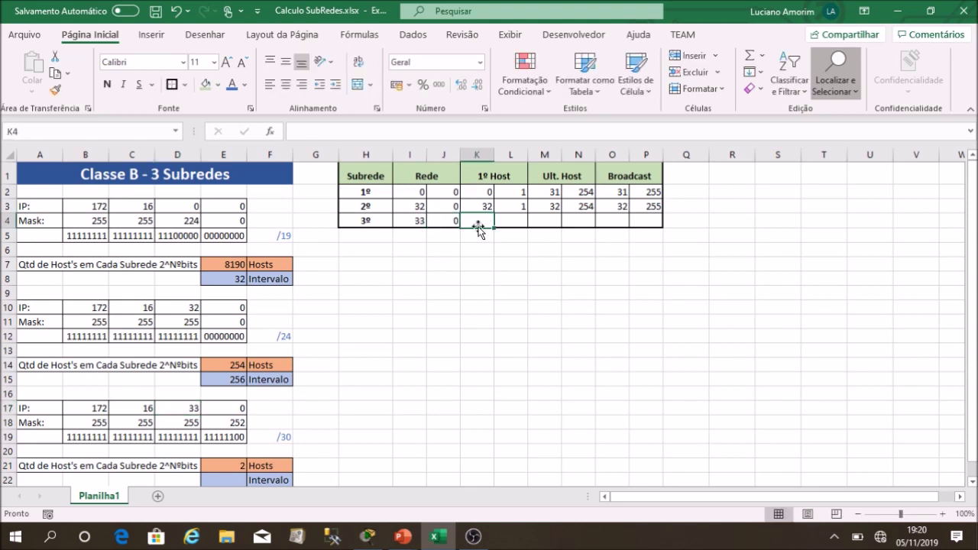
text(33)
click(511, 221)
text(1)
key(Return)
Recheck the host count in E21 and enter the third subnet's last host as 33 in M4 and 2 in N4
click(549, 221)
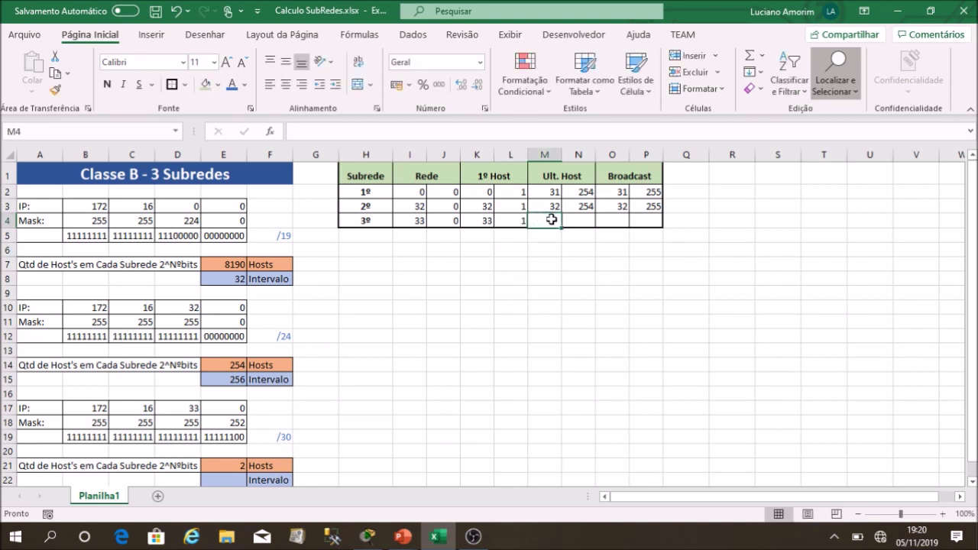
click(231, 465)
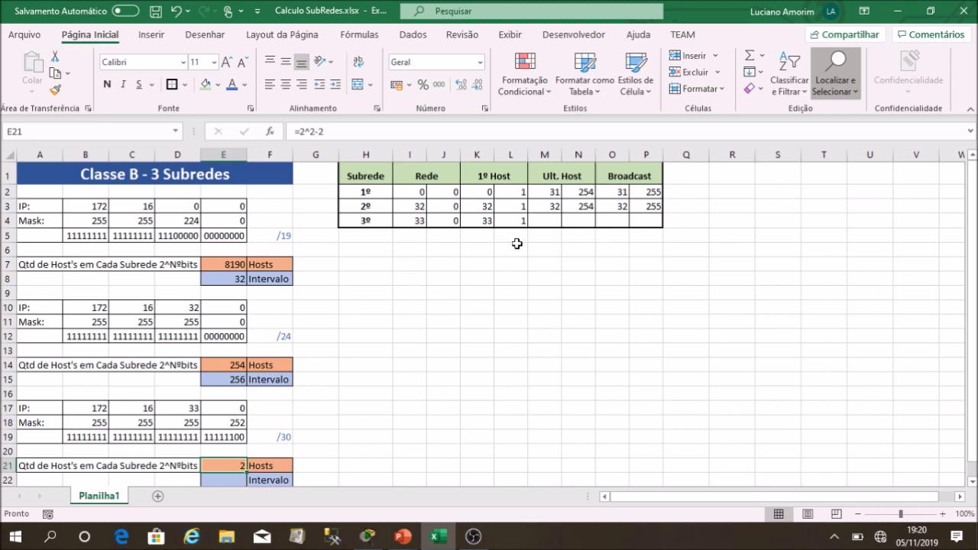
click(544, 220)
click(521, 219)
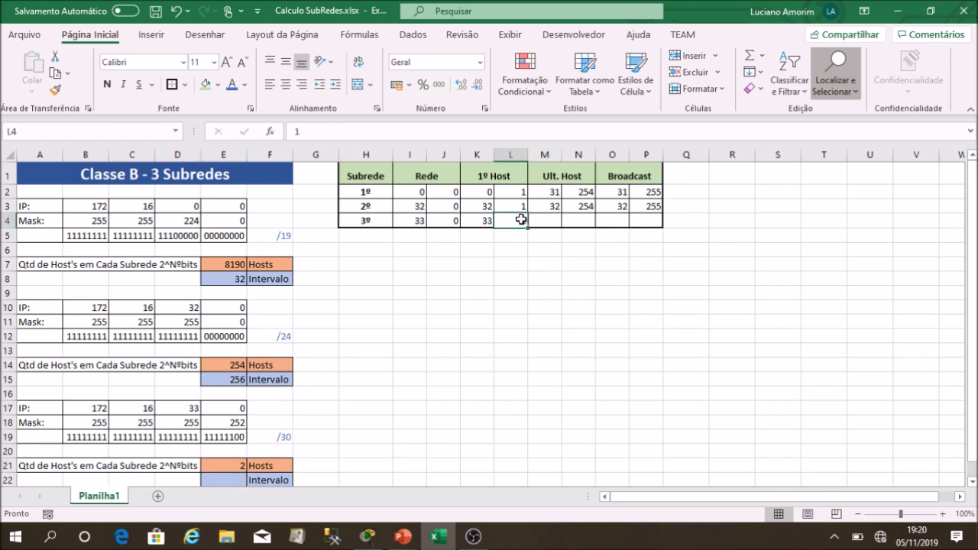
click(555, 221)
text(33)
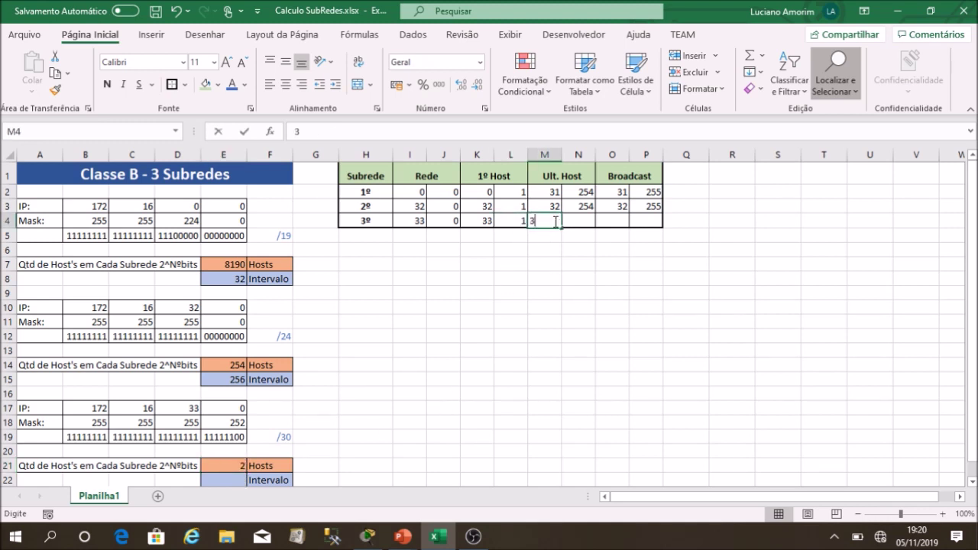
click(579, 221)
text(2)
key(Return)
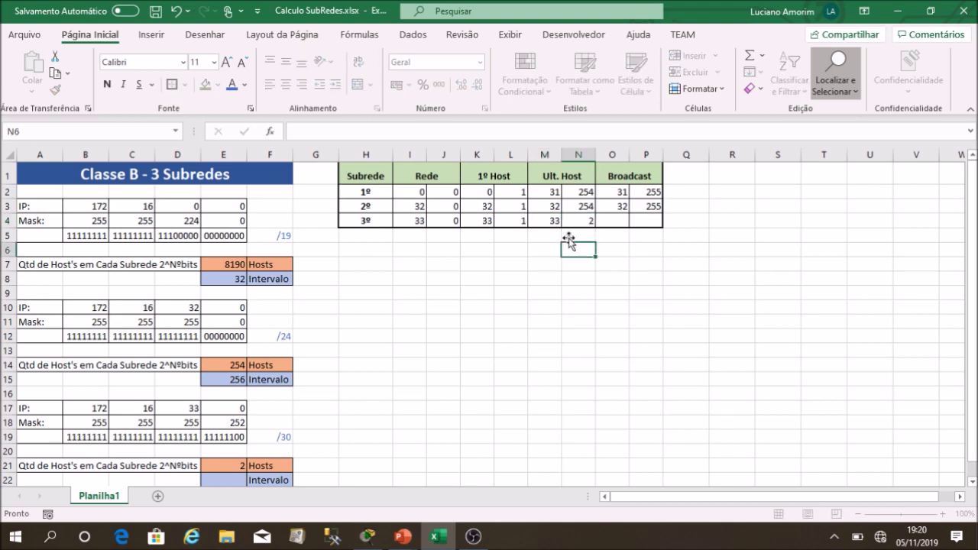
Enter the third subnet's broadcast as 33 in O4 and 3 in P4, and review the addresses across row 4
click(579, 220)
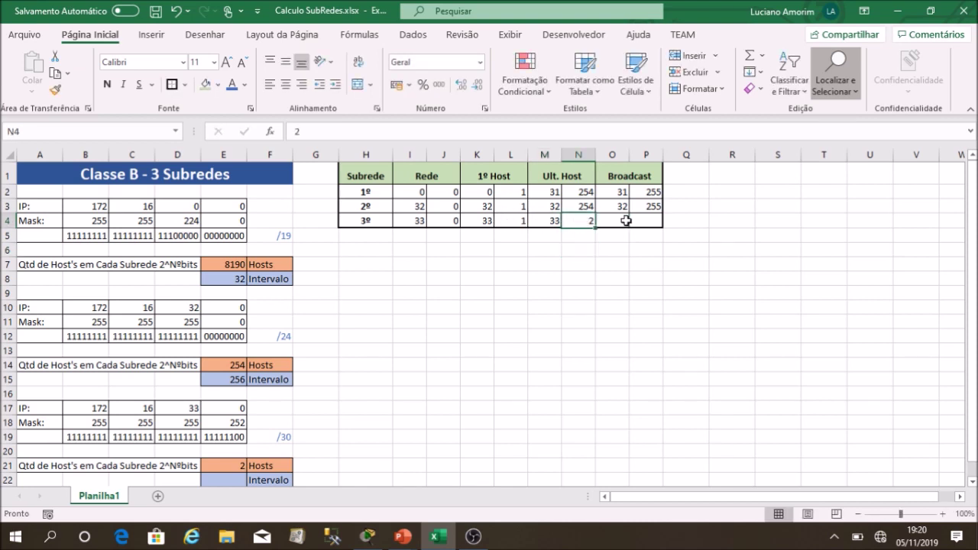
click(624, 221)
text(33)
click(643, 225)
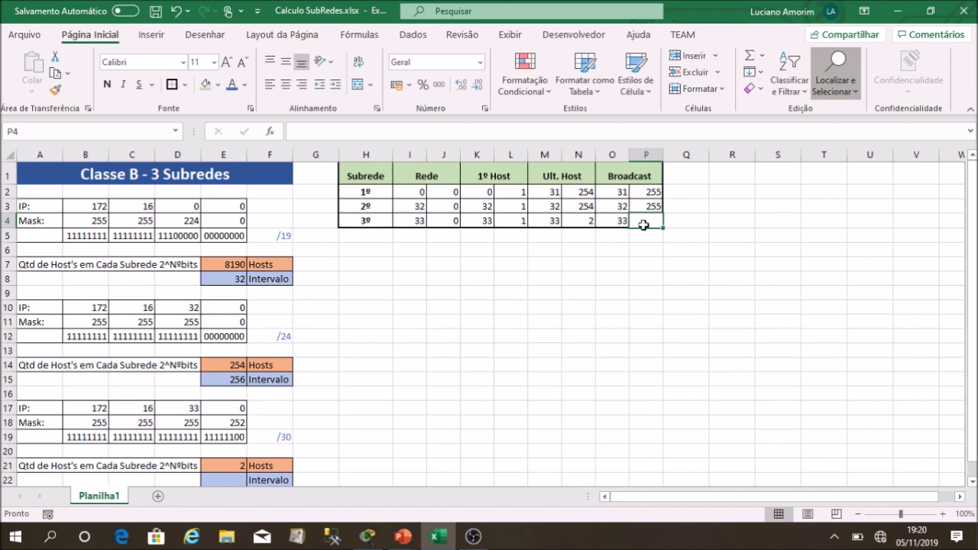
text(3)
key(Return)
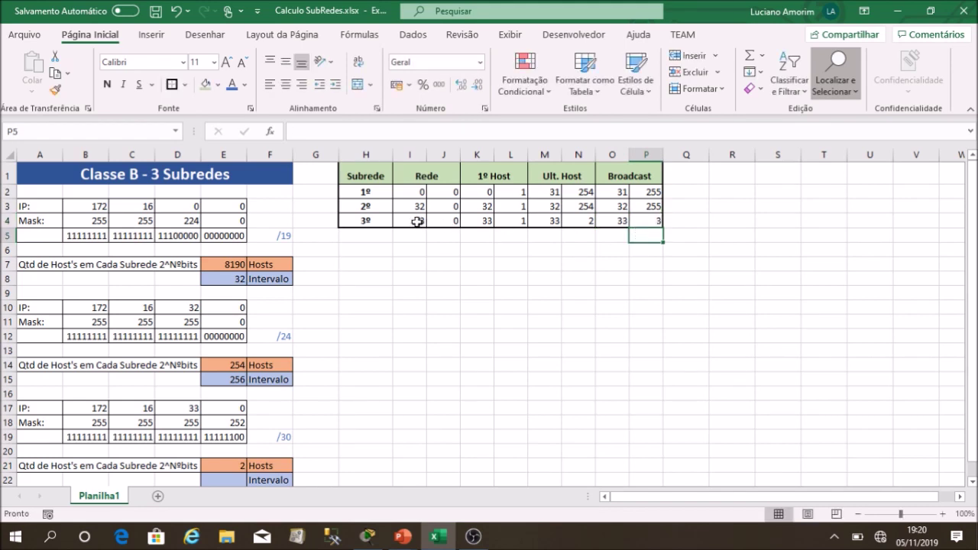
drag(358, 222, 646, 220)
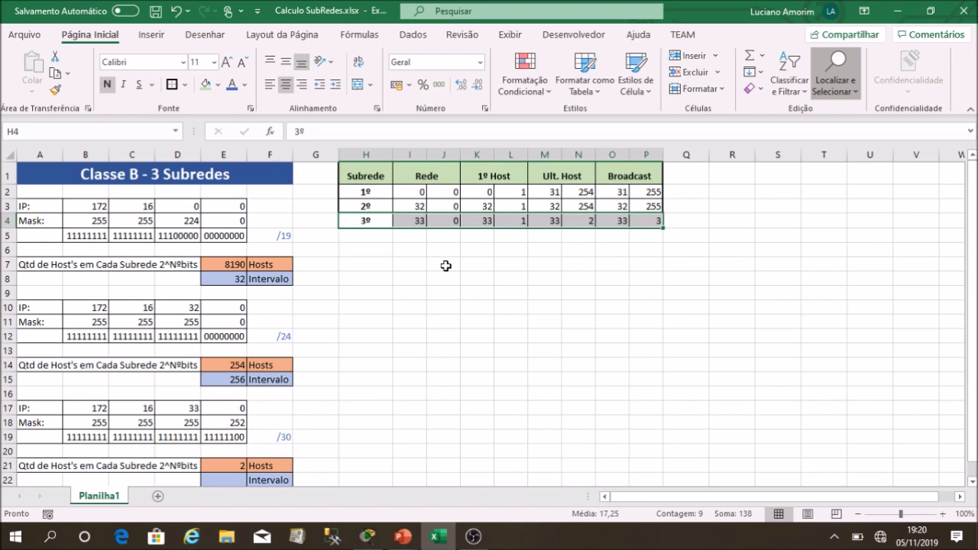
click(449, 221)
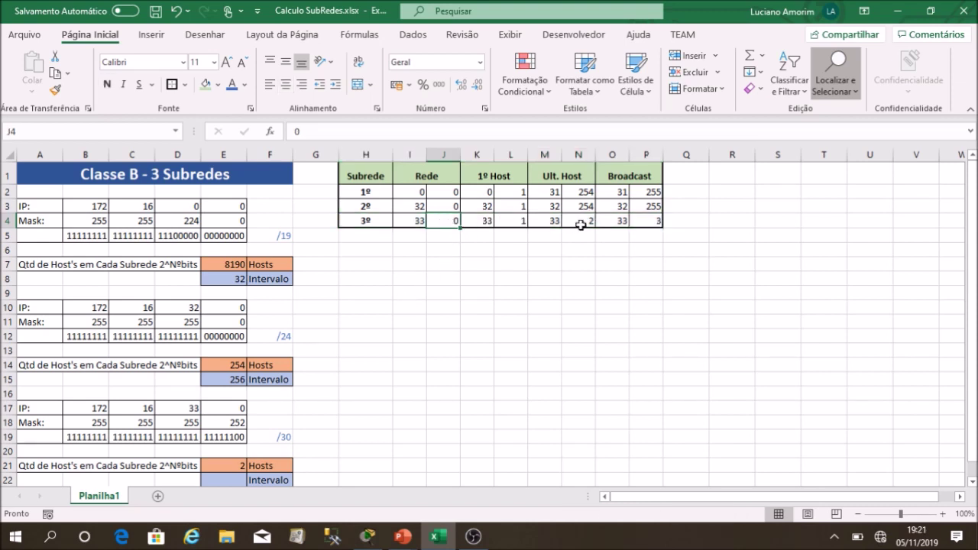
click(518, 222)
click(578, 220)
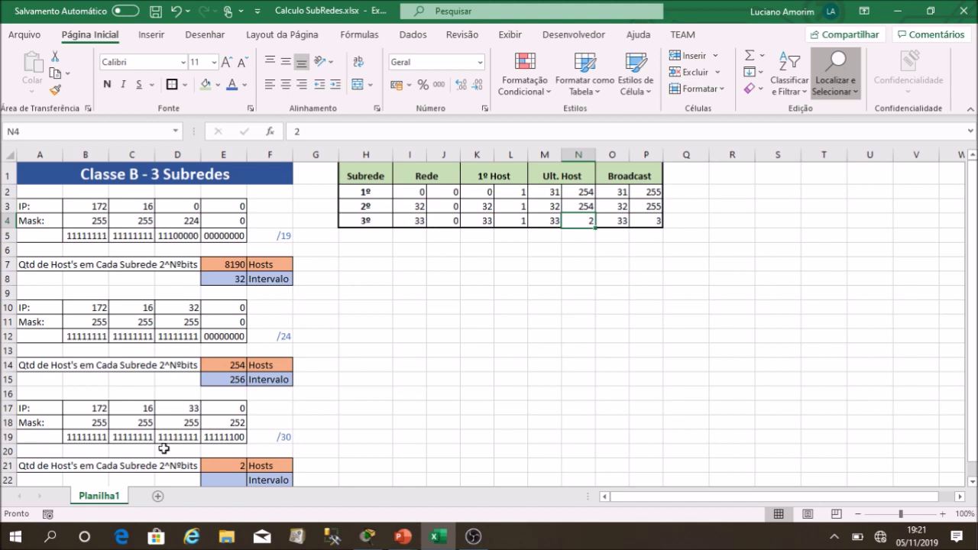
Calculate the third subnet's interval in E22 with the formula =2^2
click(227, 481)
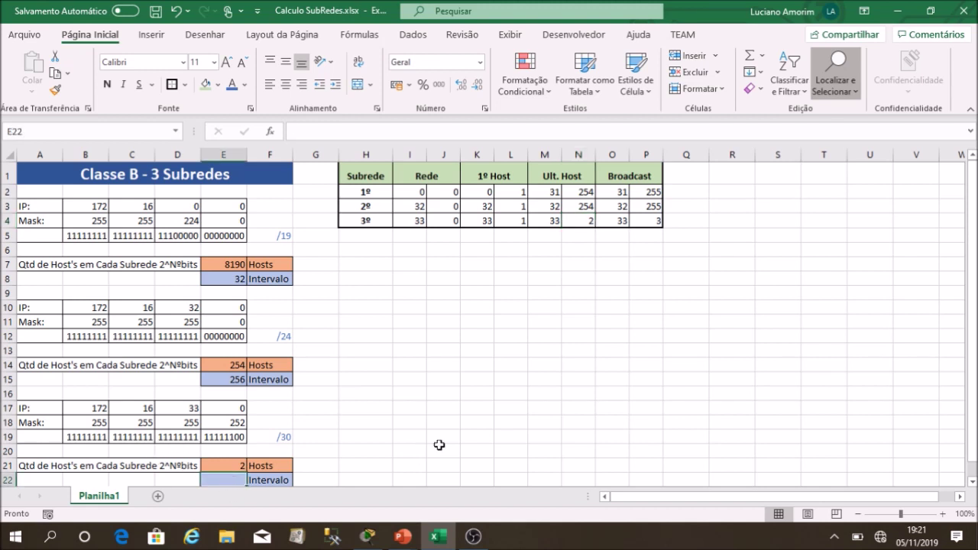
text(=)
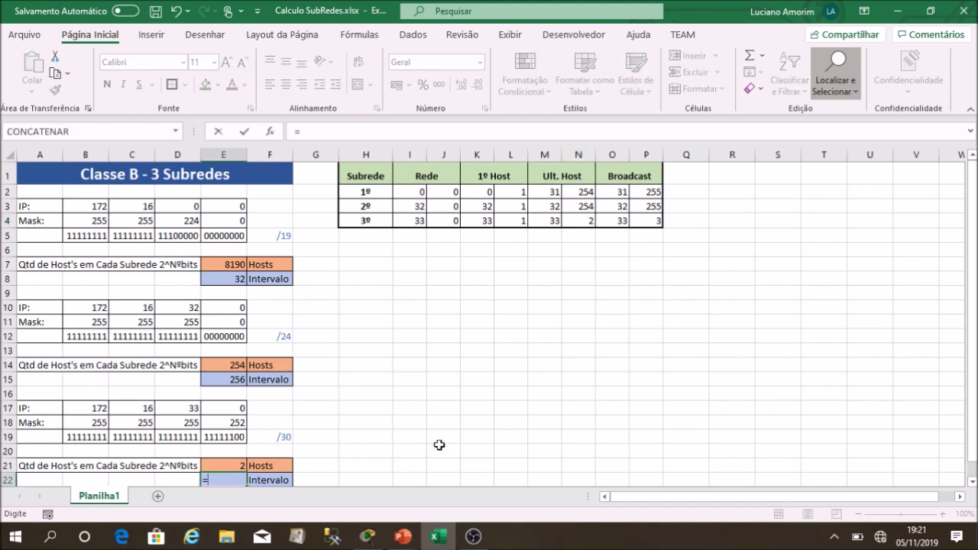
text(2^2)
key(Return)
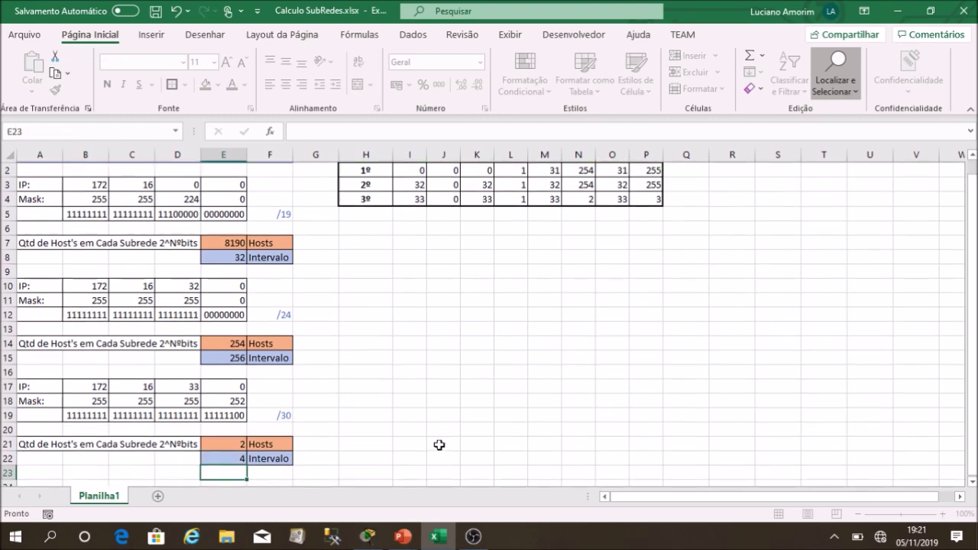
scroll(375, 448, up, 1)
click(239, 479)
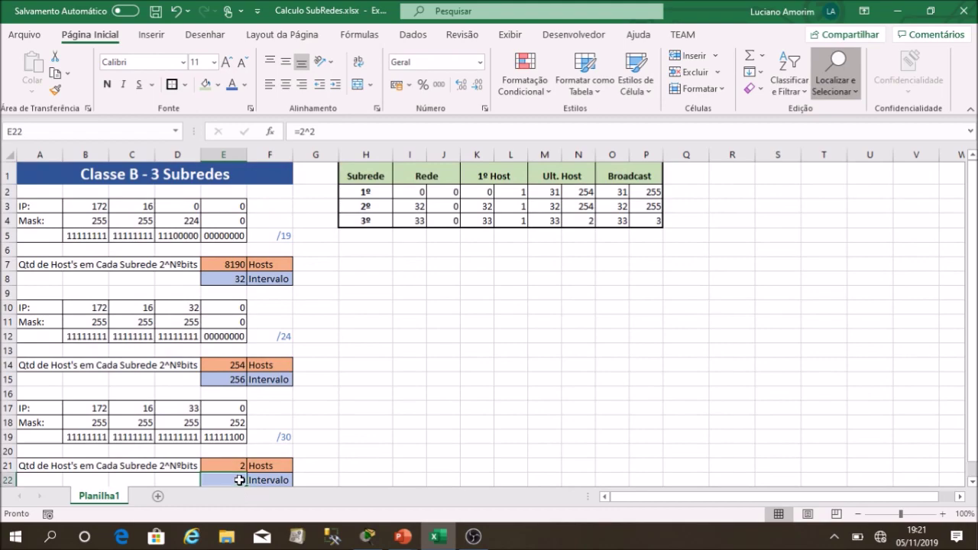
Switch to the PowerPoint slide show and compare its new mask, IP jump and subnet table slides with the third subnet's row in Excel
key(alt+Tab)
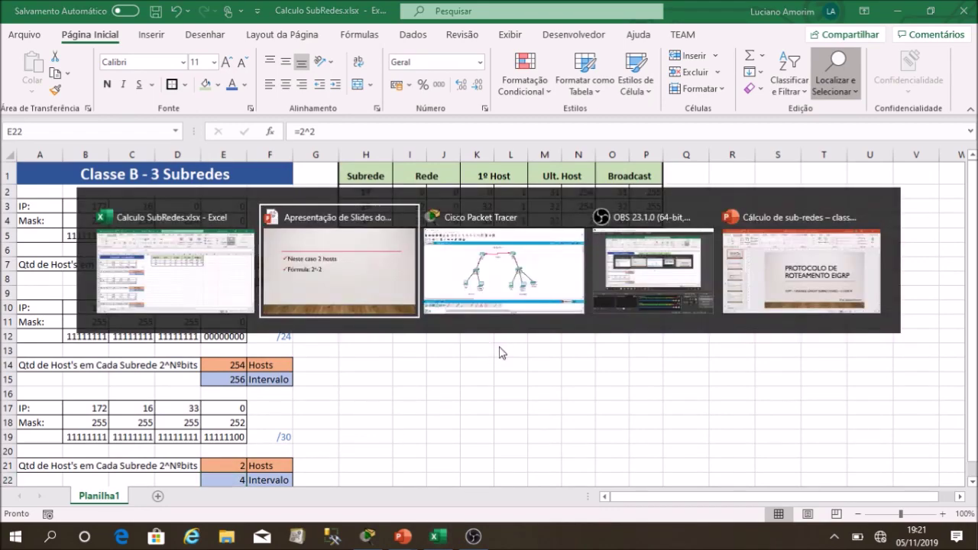
key(Right)
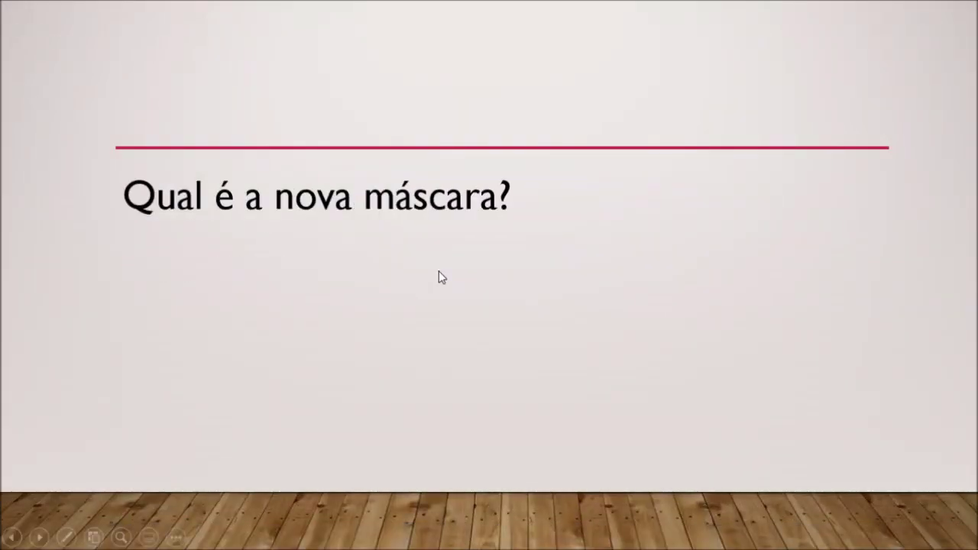
key(alt+Tab)
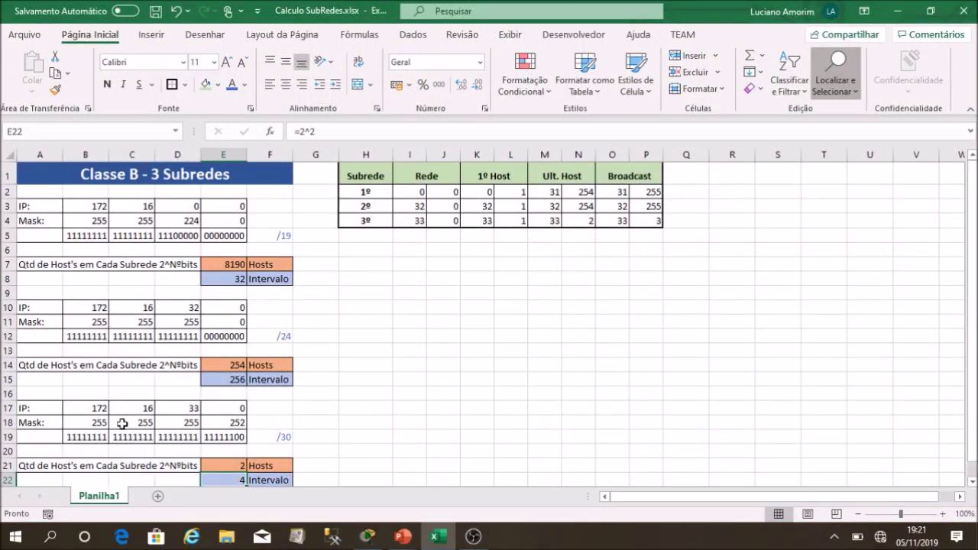
key(alt+Tab)
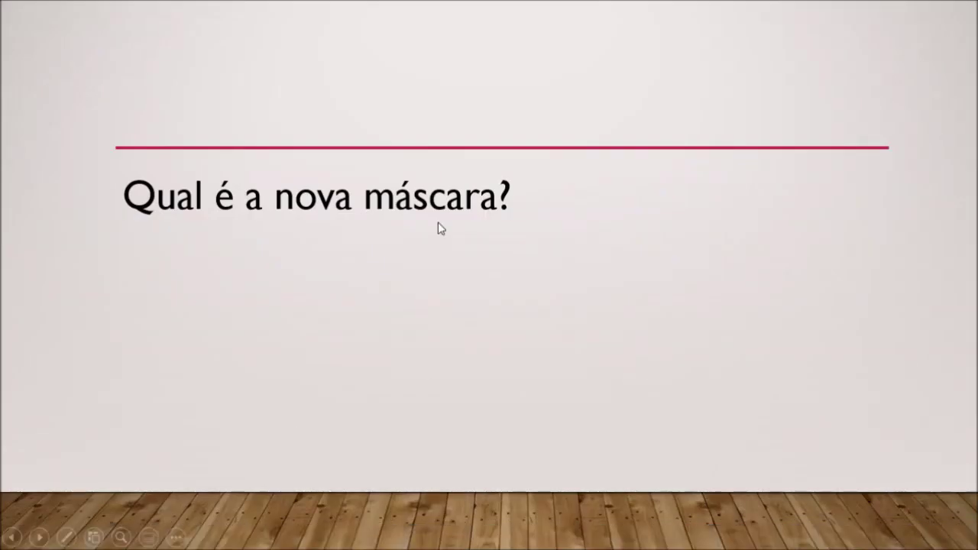
click(493, 300)
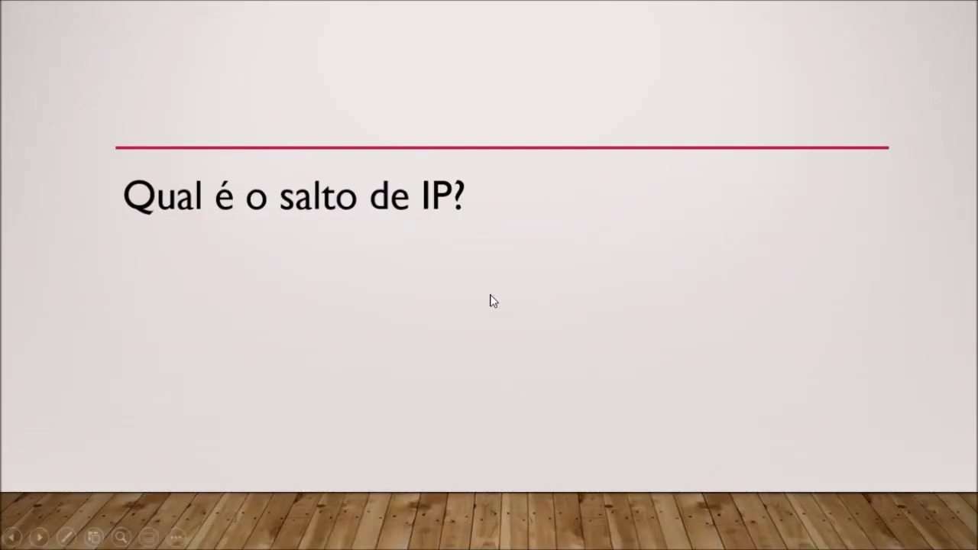
key(alt+Tab)
drag(413, 220, 448, 220)
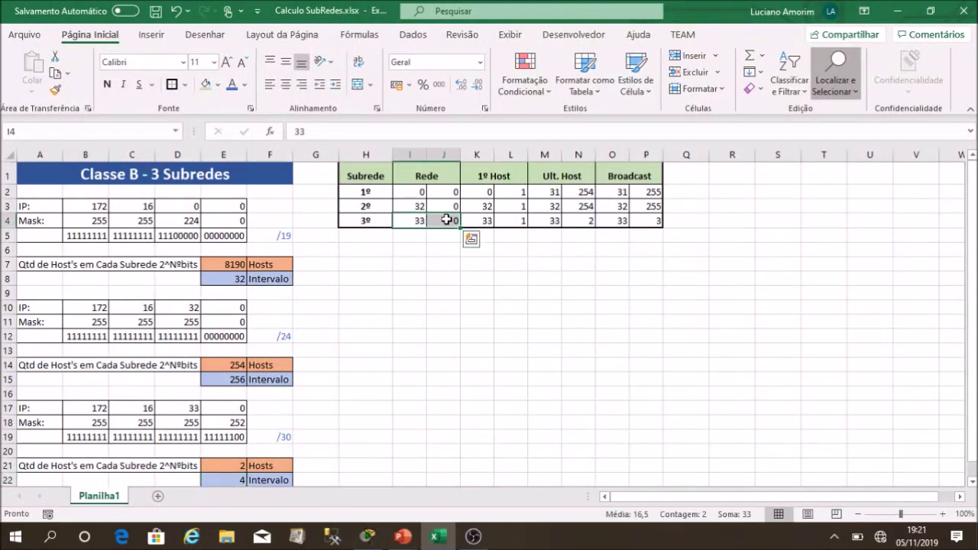
drag(416, 220, 648, 223)
click(616, 221)
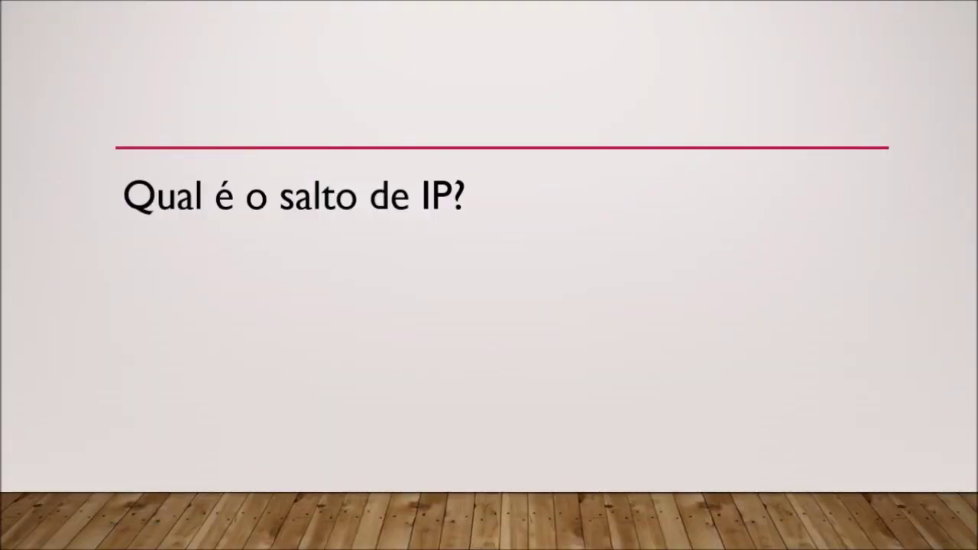
key(Right)
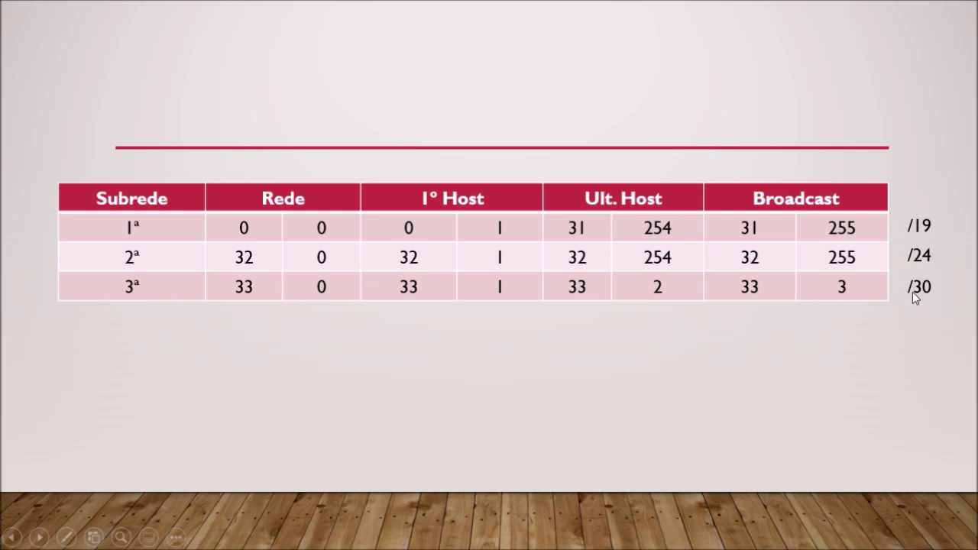
Switch between Packet Tracer and Excel to compare the topology's host requirements with the three subnets' address table
key(alt+Tab)
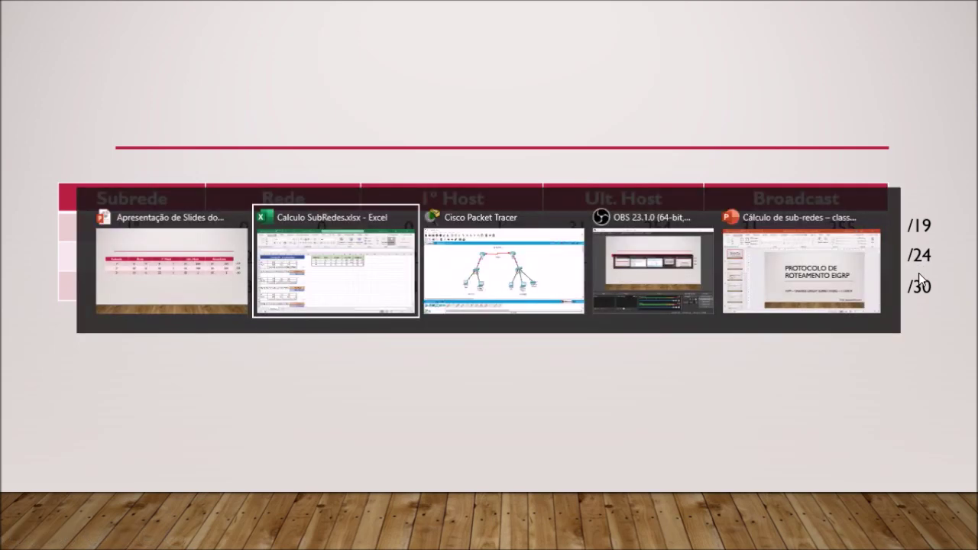
key(alt+Tab)
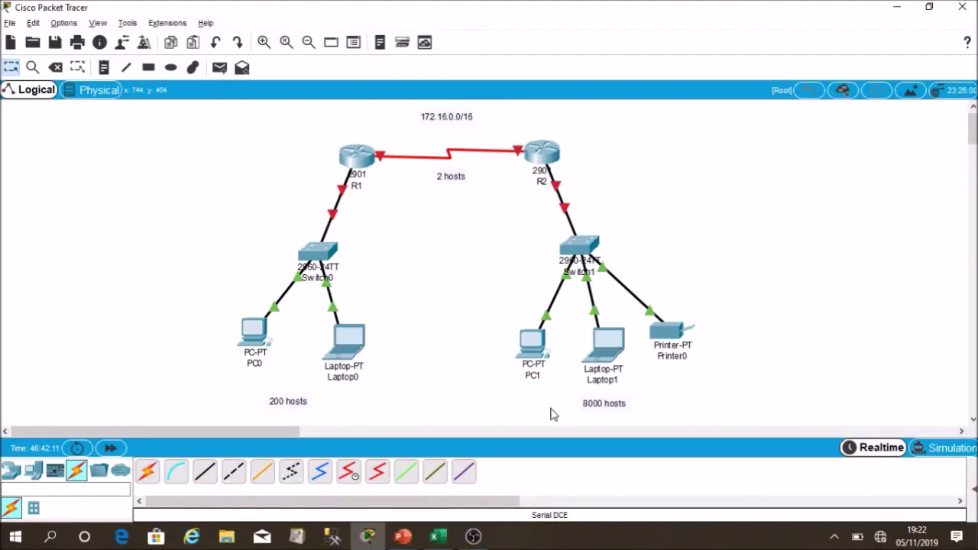
key(alt+Tab)
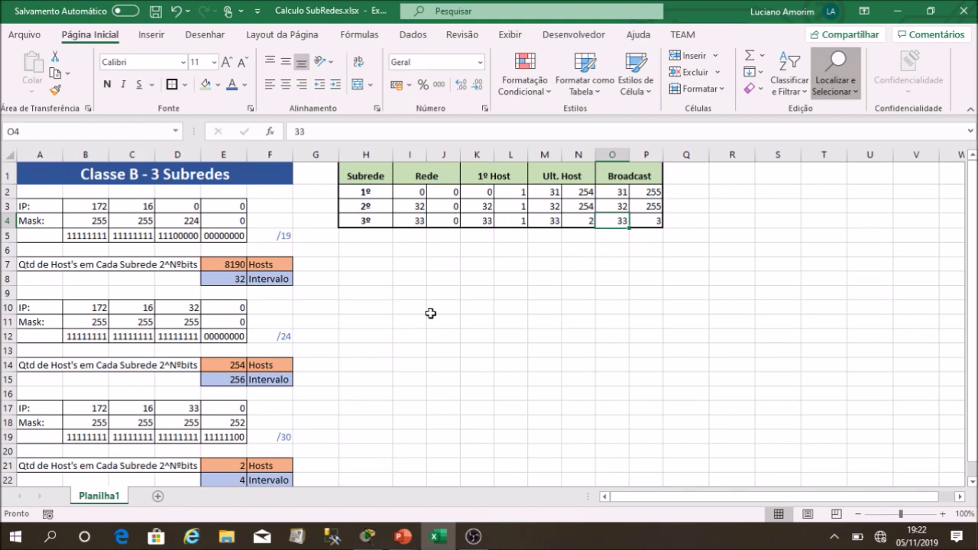
click(407, 268)
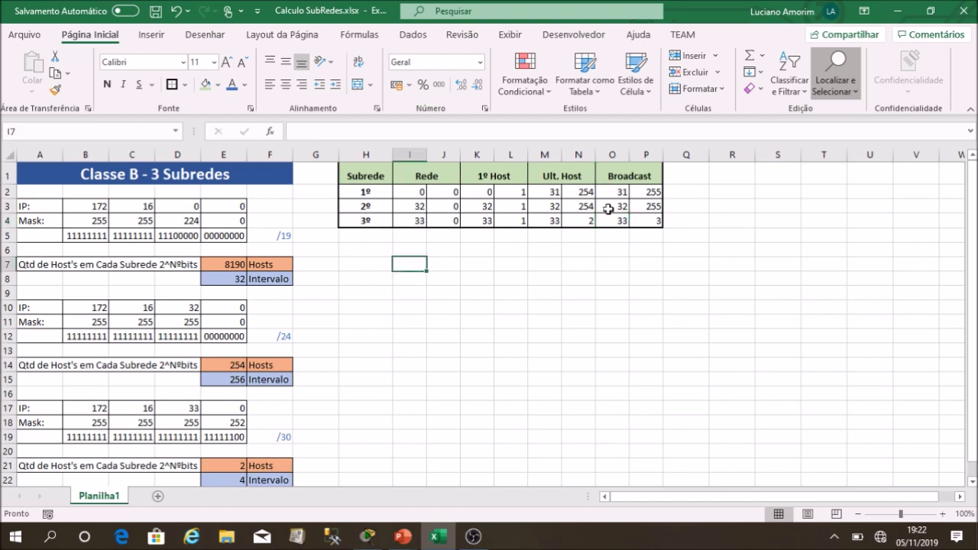
click(683, 169)
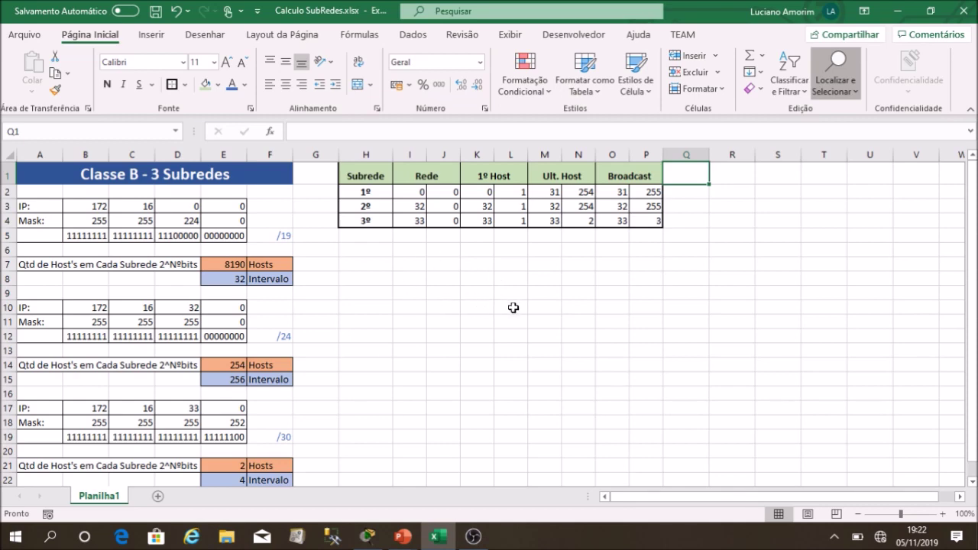
key(alt+Tab)
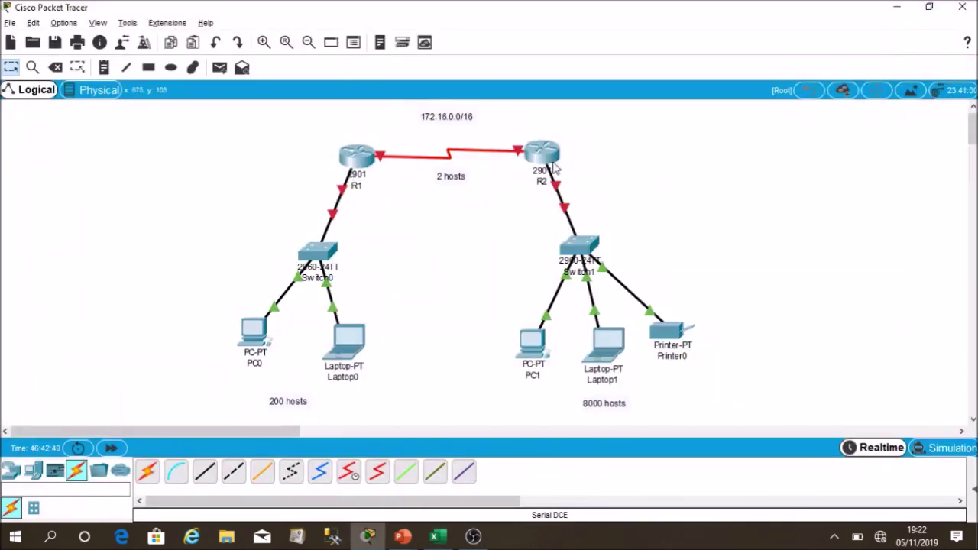
key(alt+Tab)
drag(423, 190, 659, 222)
drag(403, 192, 650, 221)
click(403, 192)
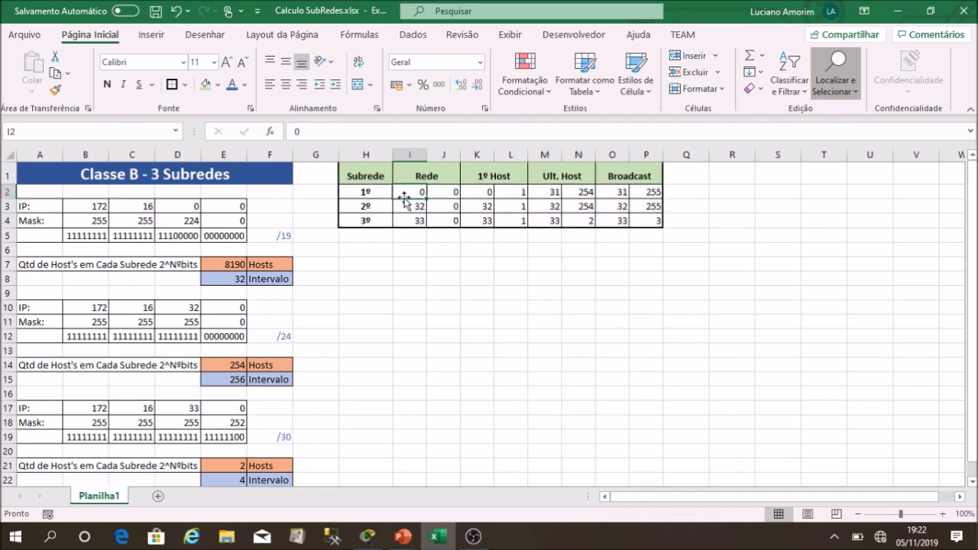
Switch to Packet Tracer, open router R2's command line and answer no to the initial configuration dialog
key(alt+Tab)
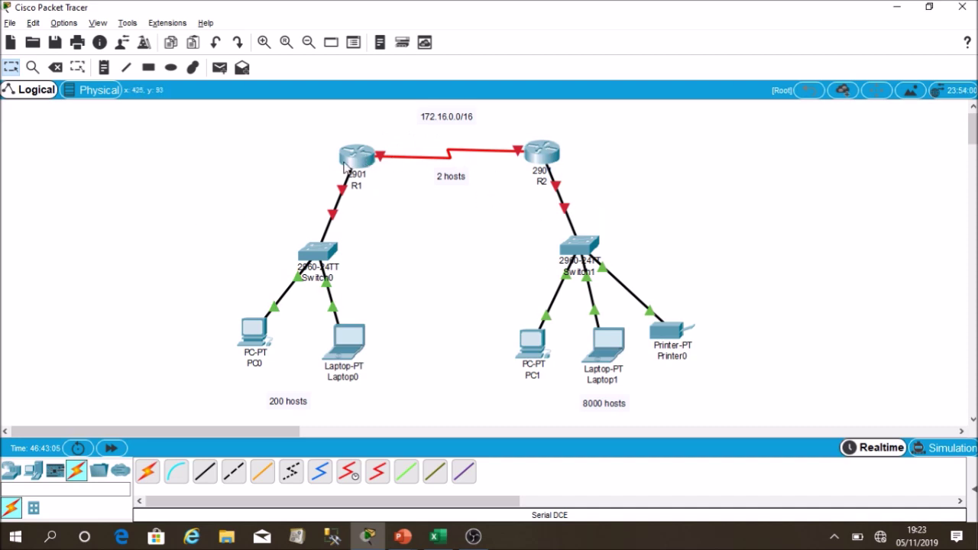
click(550, 157)
click(642, 67)
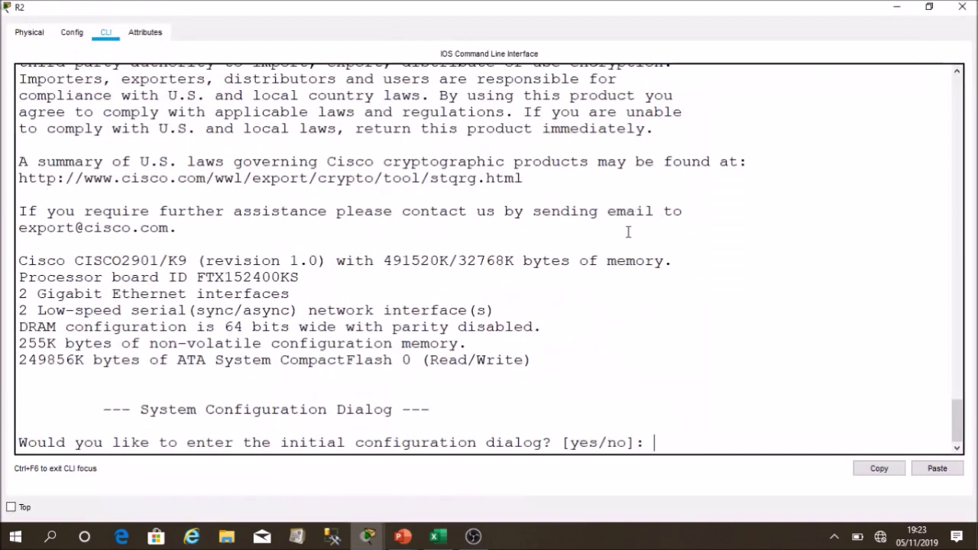
text(no)
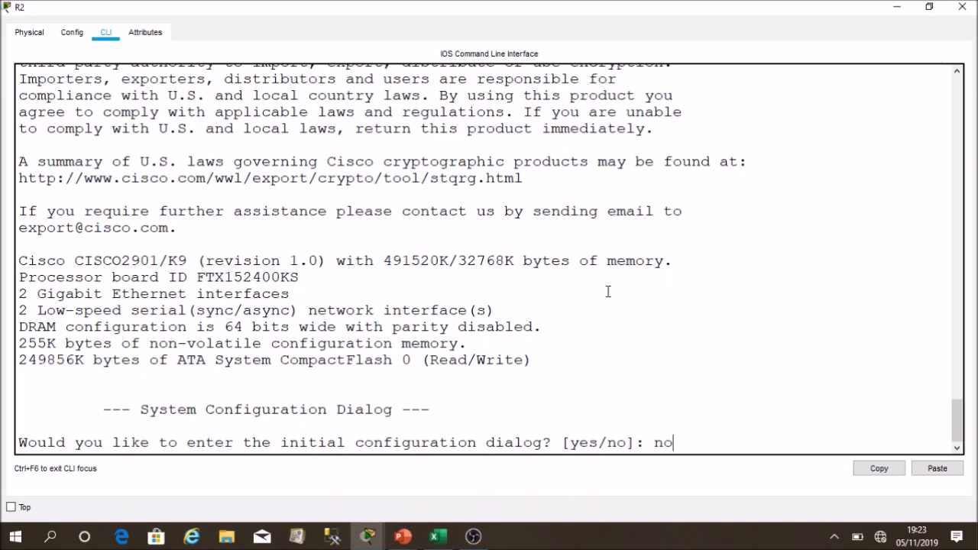
key(Return)
key(Return)
key(Return)
Enter privileged mode and global configuration mode on the router, and set its hostname to R2
text(en)
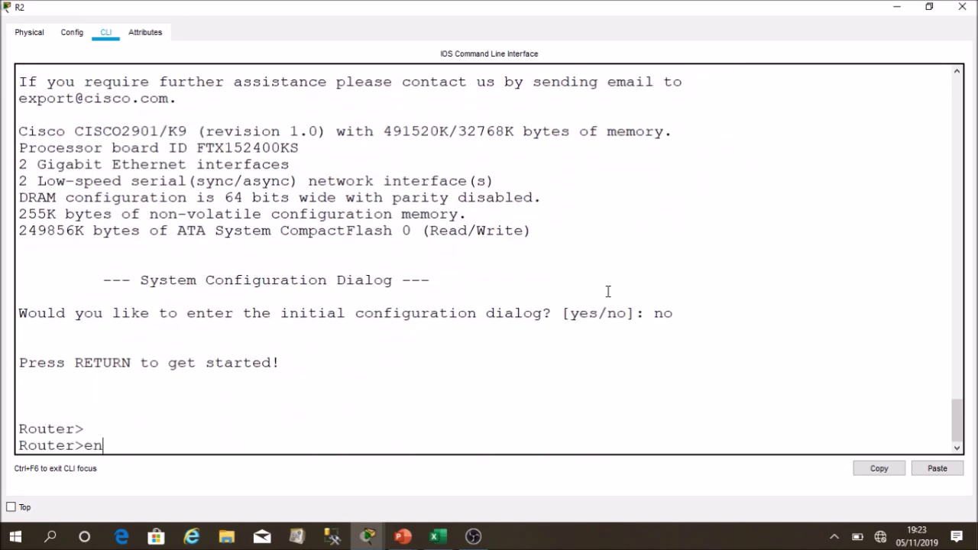
key(Return)
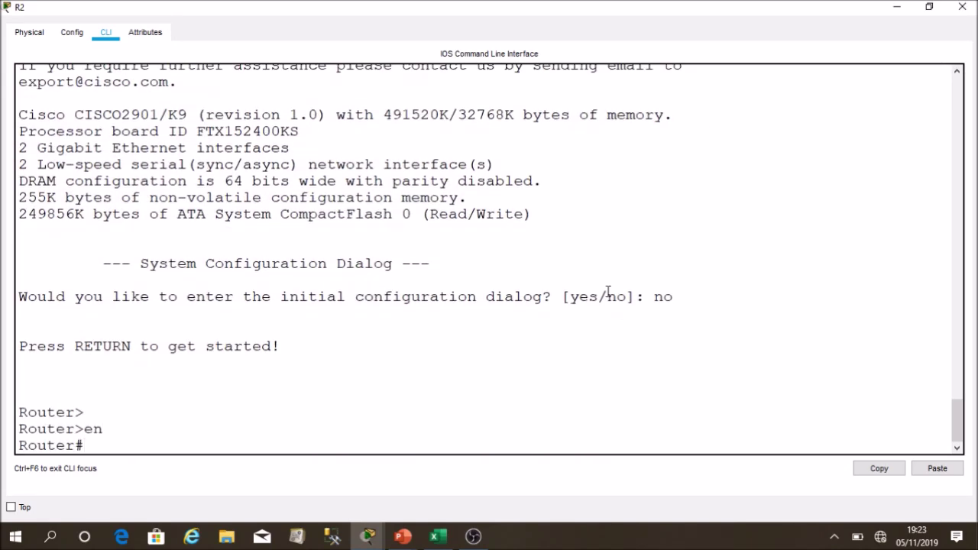
text(conf t)
key(Return)
key(Return)
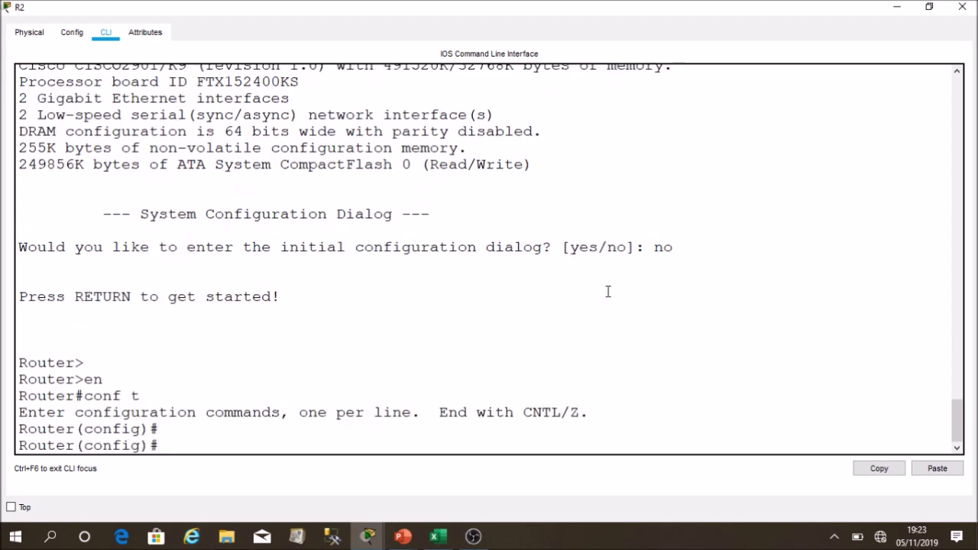
text(hosnt)
key(BackSpace)
text(tname R2)
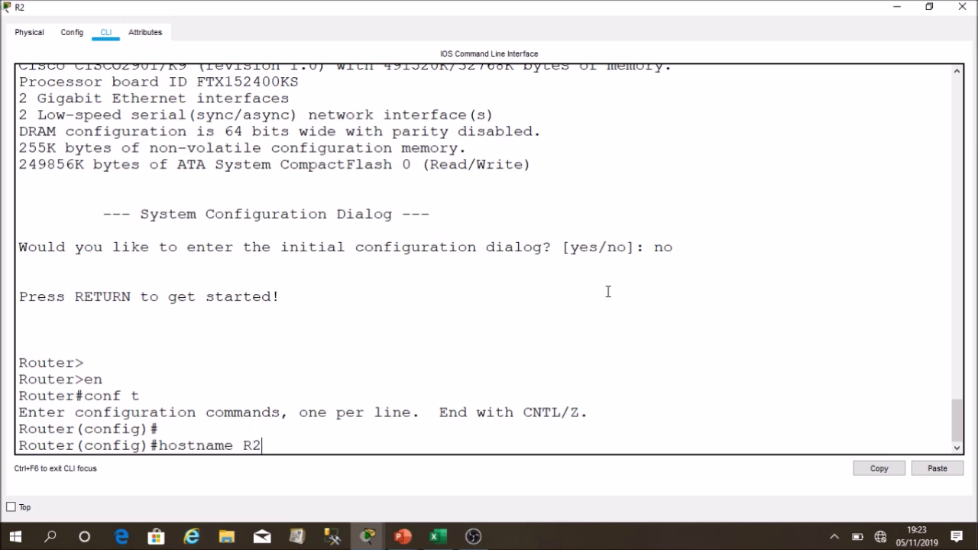
key(Return)
key(Return)
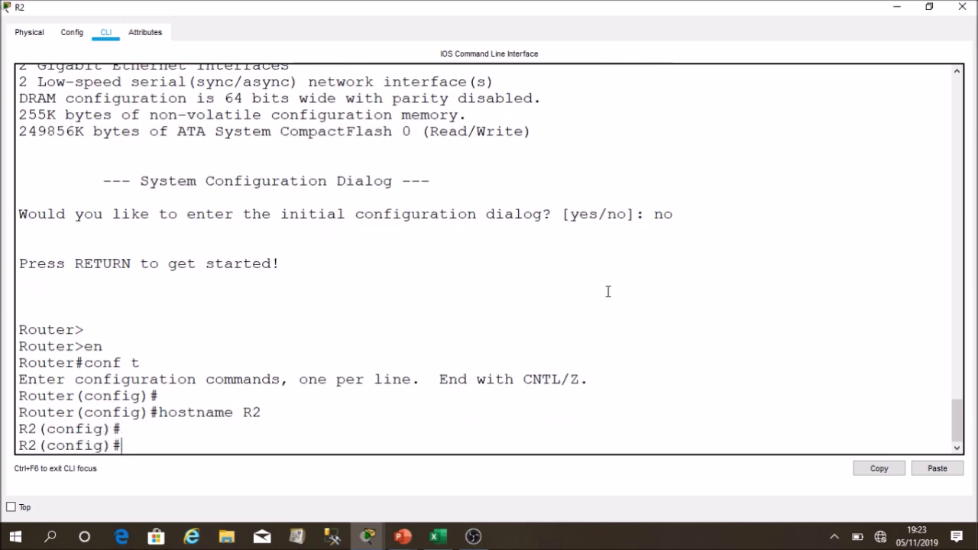
Enter interface configuration mode for g0/0 on R2
text(int)
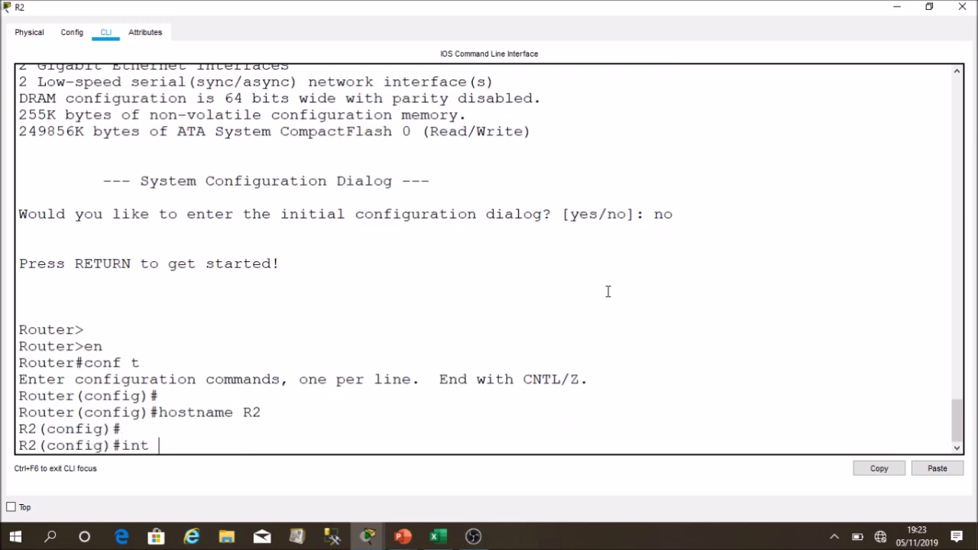
text( g0/0)
key(Return)
Switch to Excel and review the first subnet's first host and its full address row
key(alt+Tab)
key(alt+Tab)
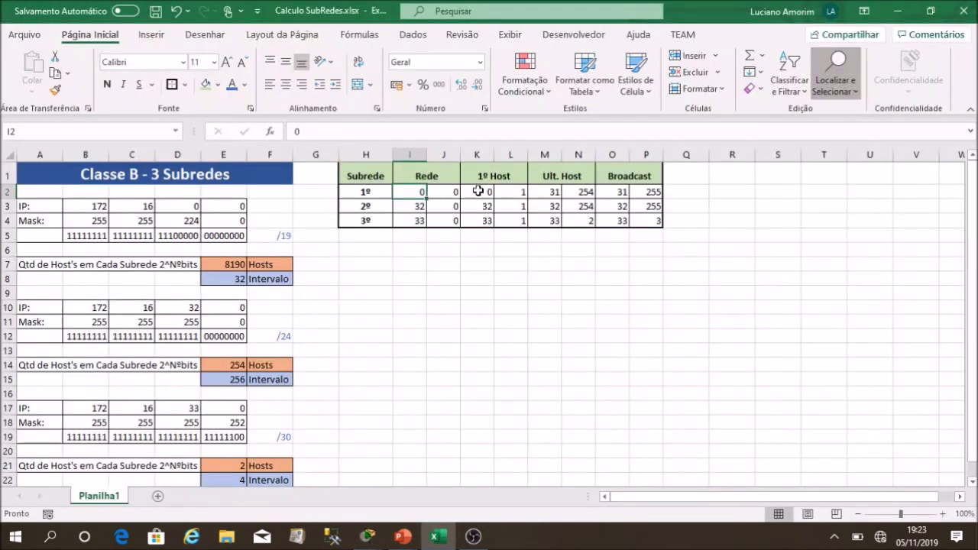
drag(486, 191, 516, 192)
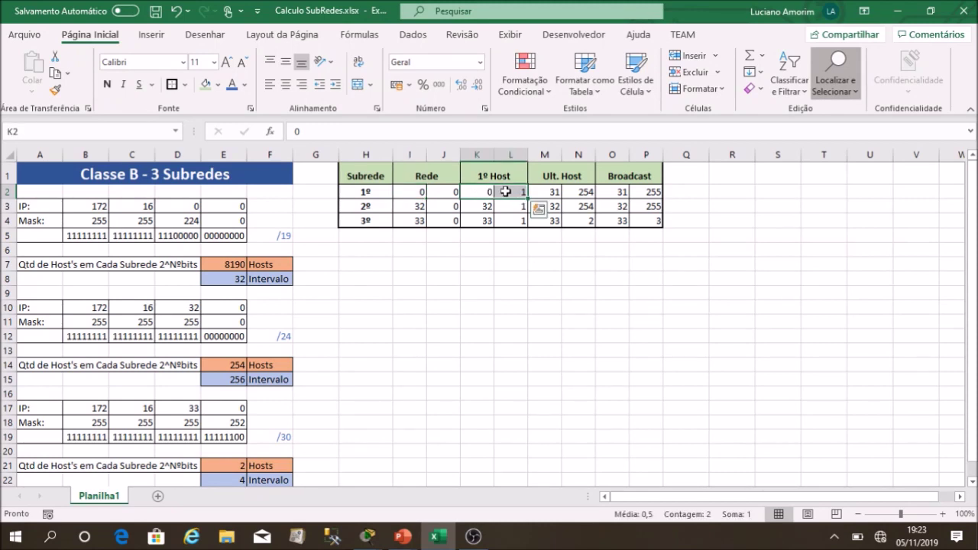
drag(483, 192, 517, 193)
drag(365, 193, 644, 195)
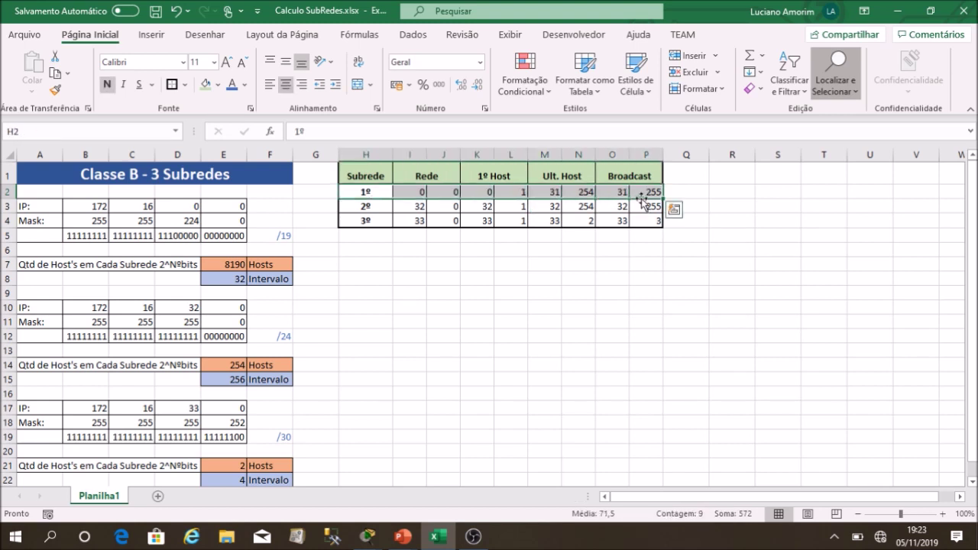
drag(375, 192, 646, 194)
Switch back to Packet Tracer, assign 172.16.0.1 with mask 255.255.224.0 to R2's g0/0 interface and enable it
click(368, 536)
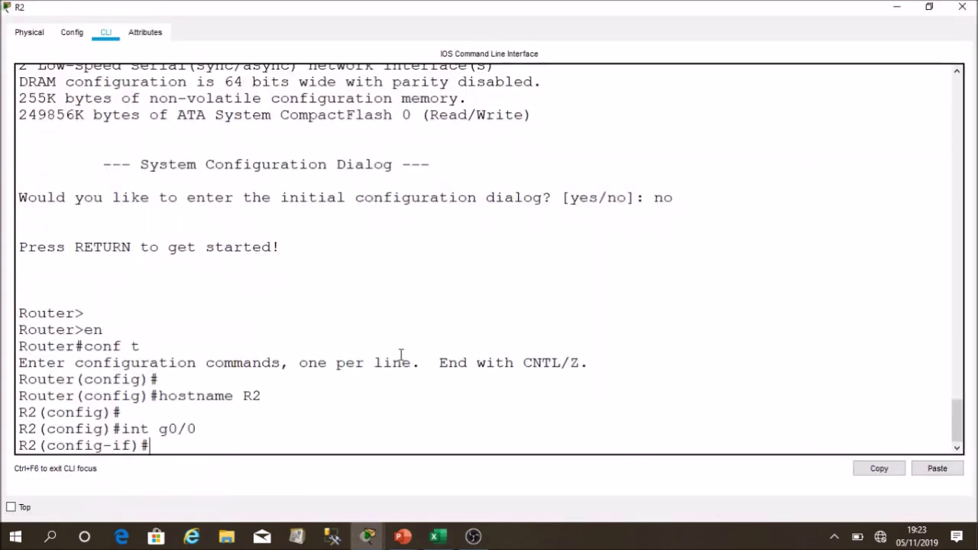
text(ip add 172.16.0)
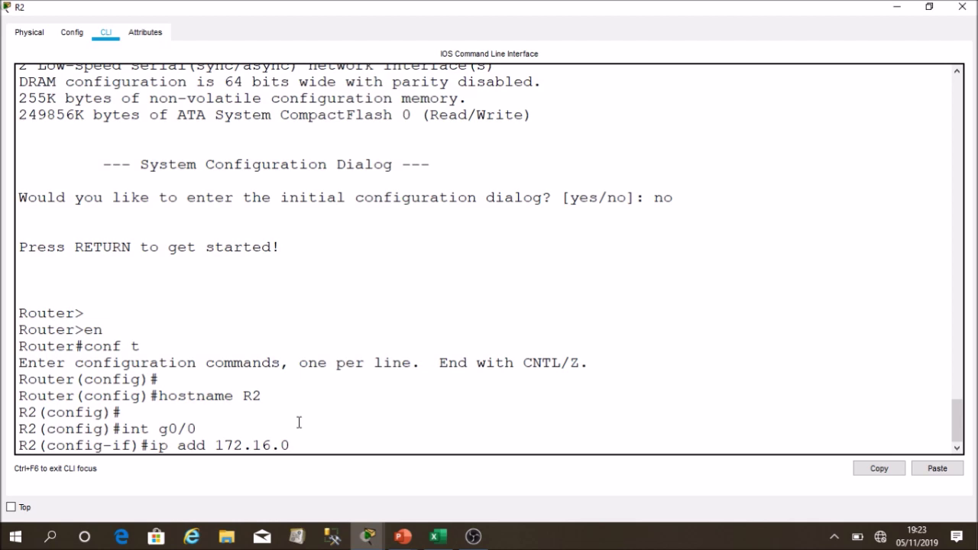
text(255.255.224.0)
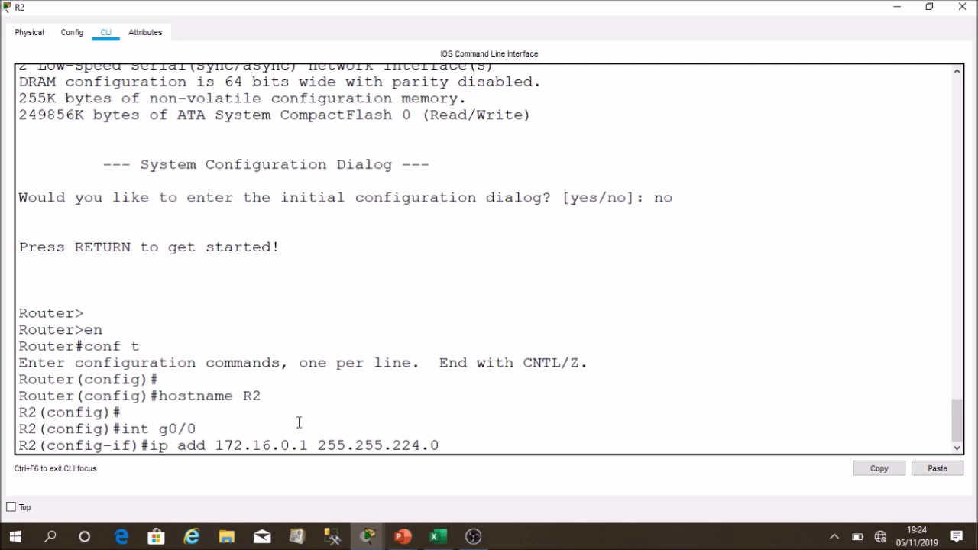
key(Return)
text(no shut)
key(Return)
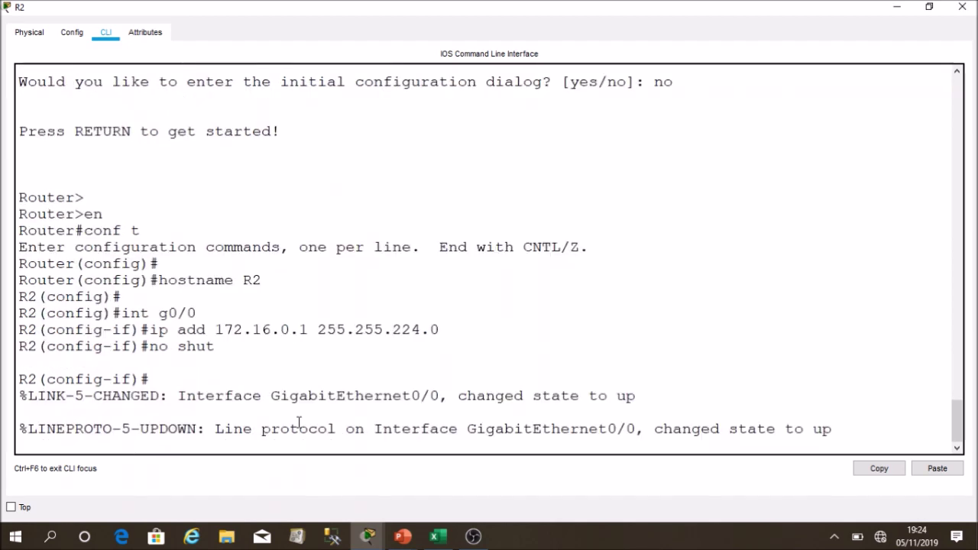
Leave g0/0 interface configuration mode on R2 and return to global configuration mode
key(Return)
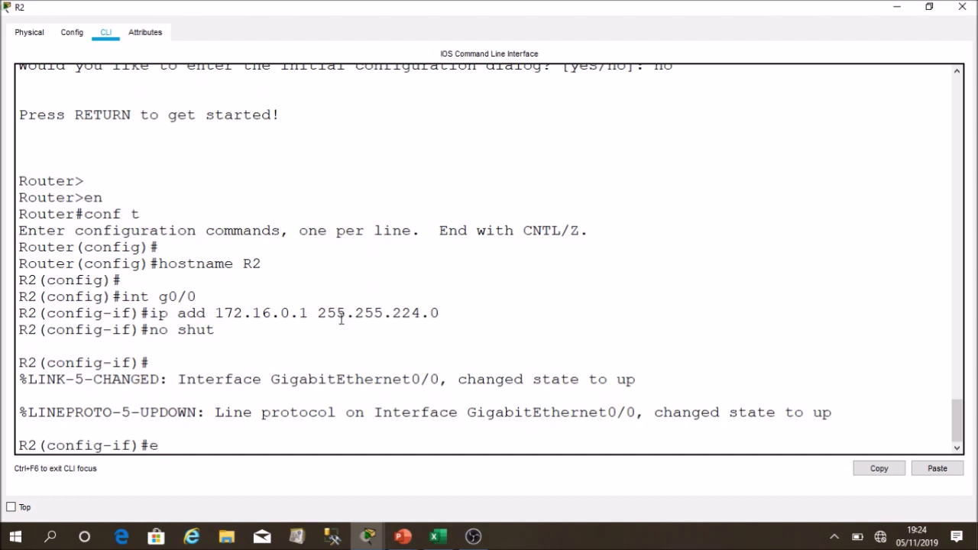
text(exit)
key(Return)
key(Return)
Save R2's running configuration from global configuration mode with do wr, and close the router's window
text(do wr)
drag(124, 444, 38, 445)
click(124, 445)
drag(136, 447, 120, 445)
click(188, 448)
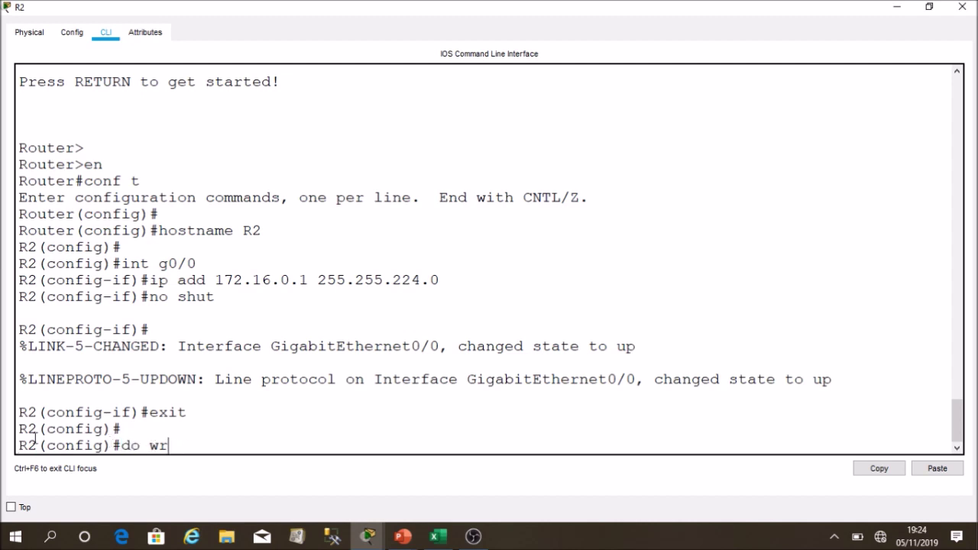
drag(120, 445, 142, 446)
click(179, 448)
key(Return)
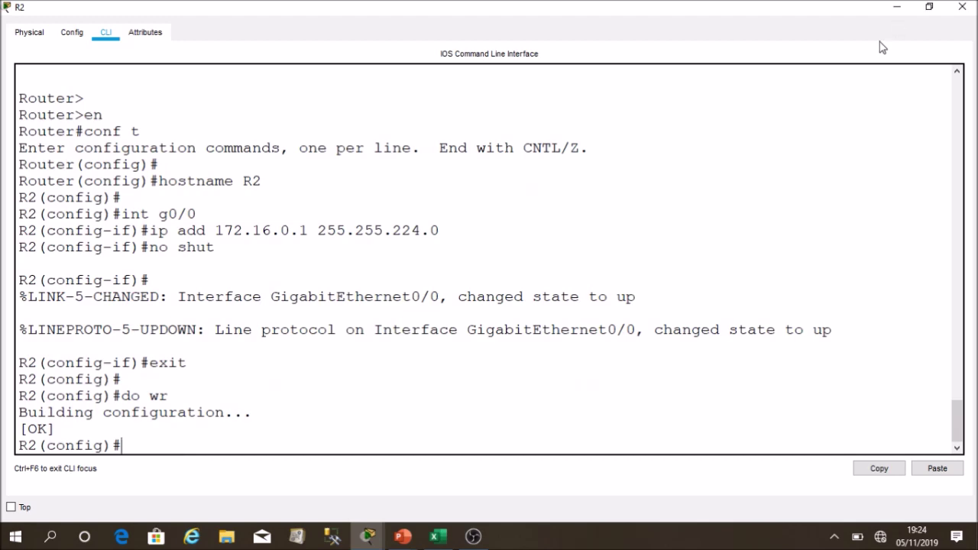
click(962, 7)
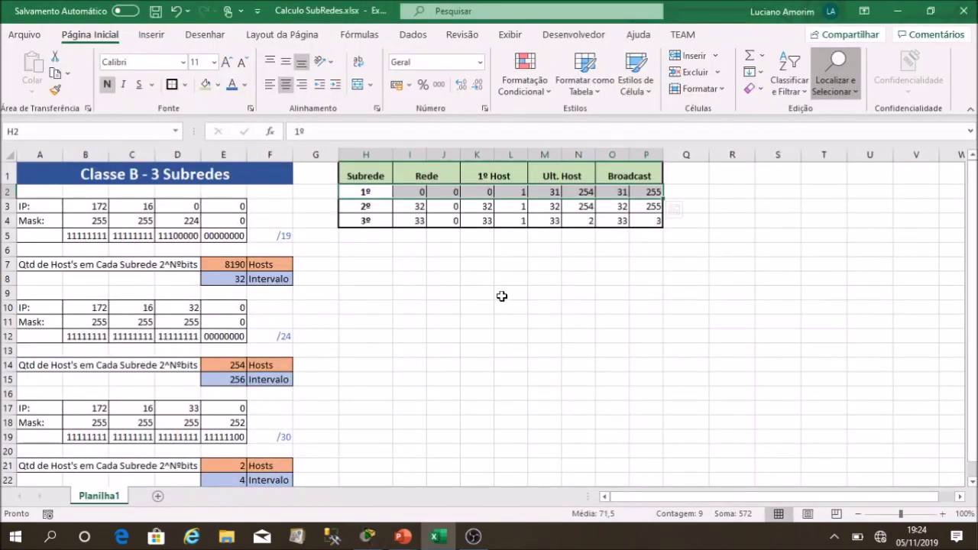
Check the topology in Packet Tracer, and switch to Excel to review the second subnet's network address
key(alt+Tab)
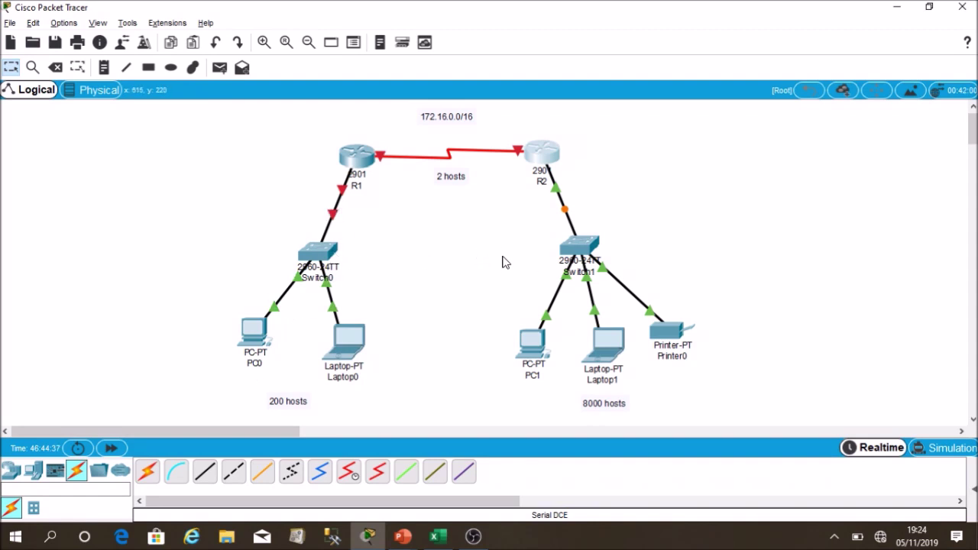
key(alt+Tab)
key(alt+Tab)
key(alt+Tab)
key(alt+Tab)
key(alt+Tab)
key(alt+Tab)
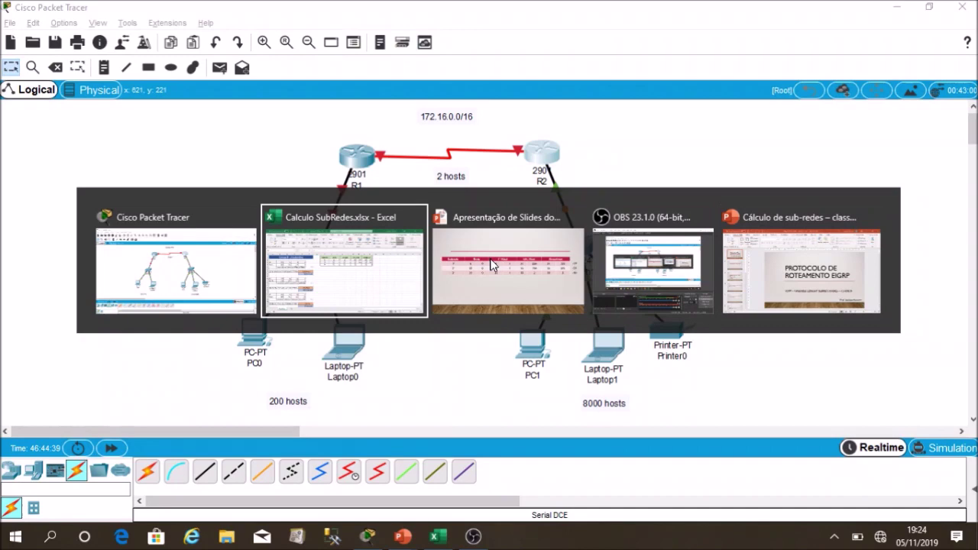
click(415, 206)
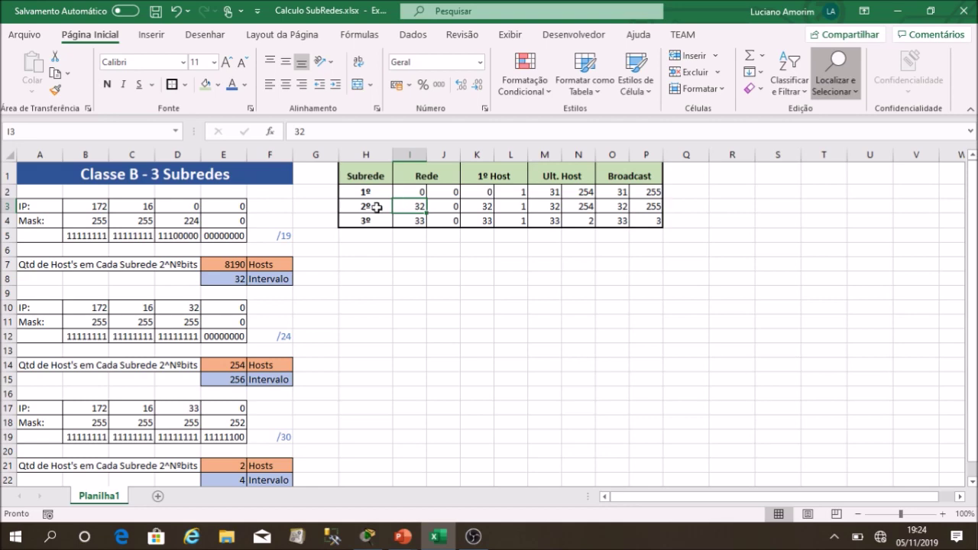
Switch back to Packet Tracer and open router R1 for configuration
key(alt+Tab)
click(352, 163)
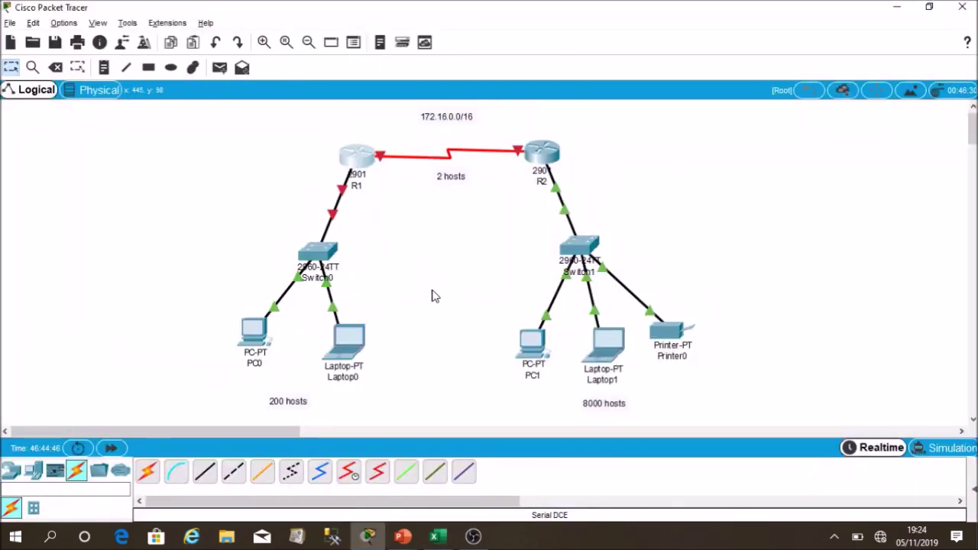